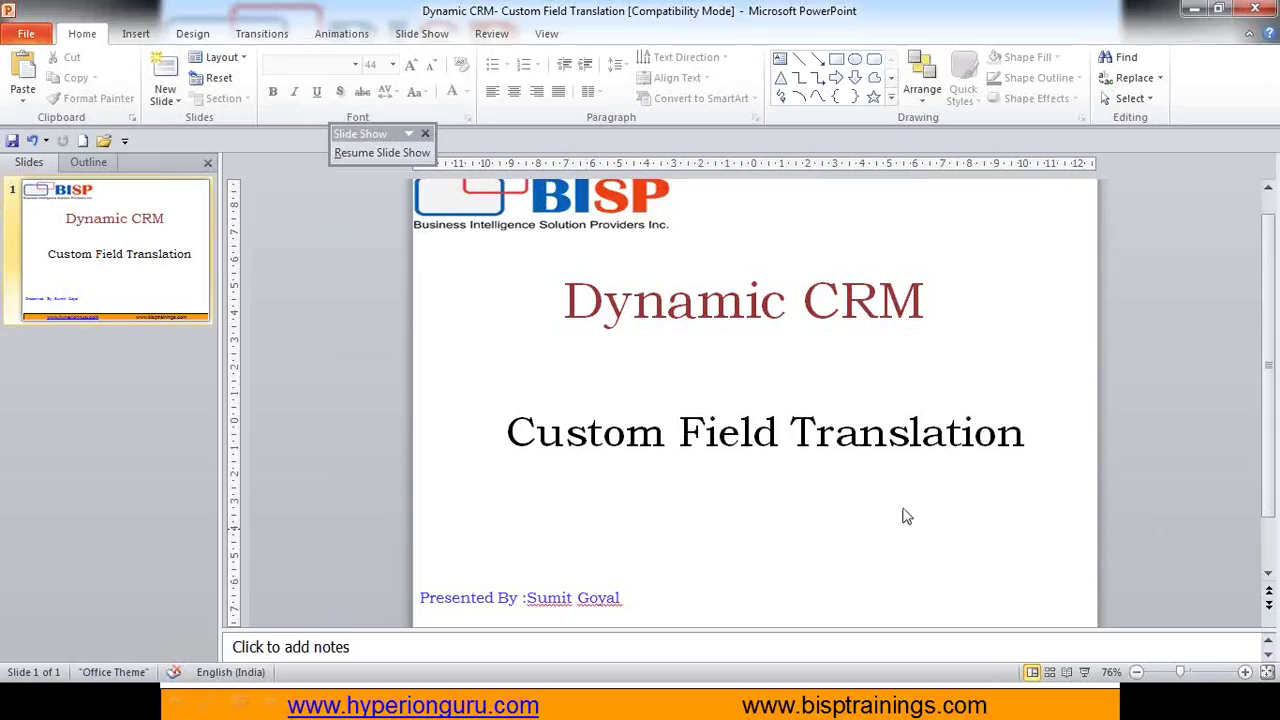
Step: Switch to Dynamics CRM in Chrome and open the A. Datum Corporation (sample) record from the Sales accounts list
{"action": "key", "text": "super"}
{"action": "key", "text": "Escape"}
{"action": "left_click", "coordinate": [199, 702]}
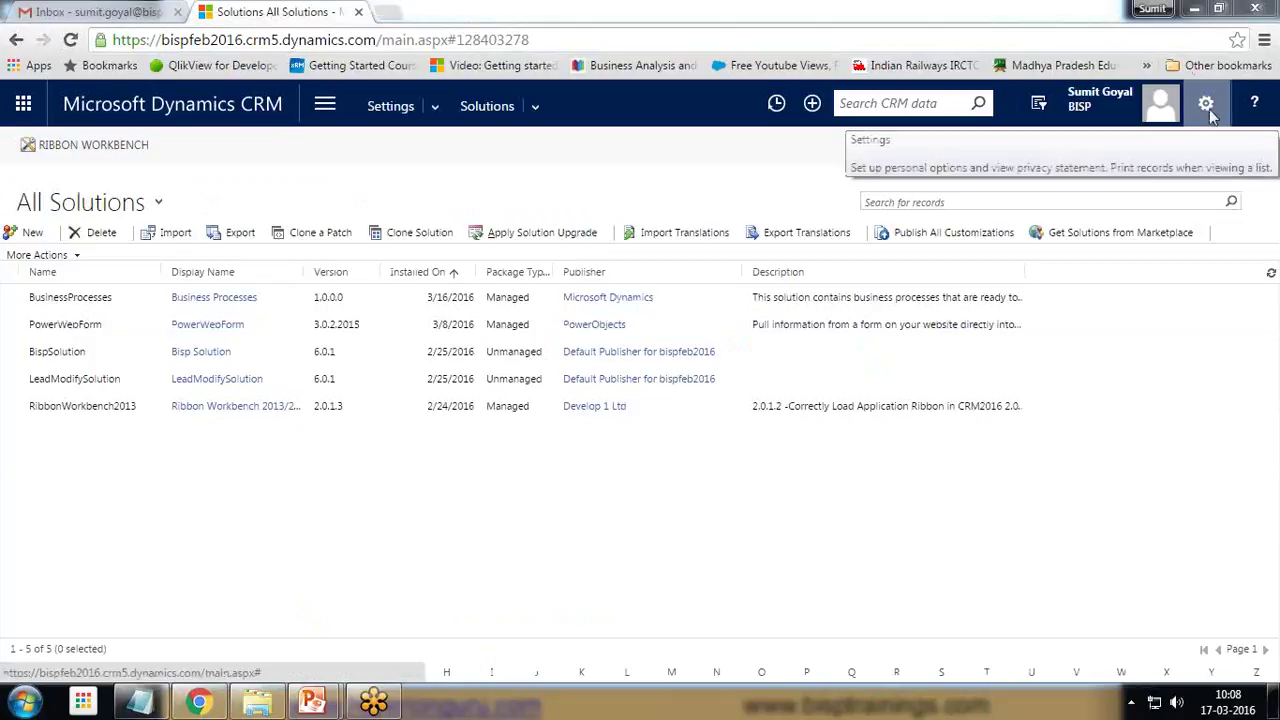
{"action": "left_click", "coordinate": [325, 105]}
{"action": "left_click", "coordinate": [83, 193]}
{"action": "left_click", "coordinate": [286, 280]}
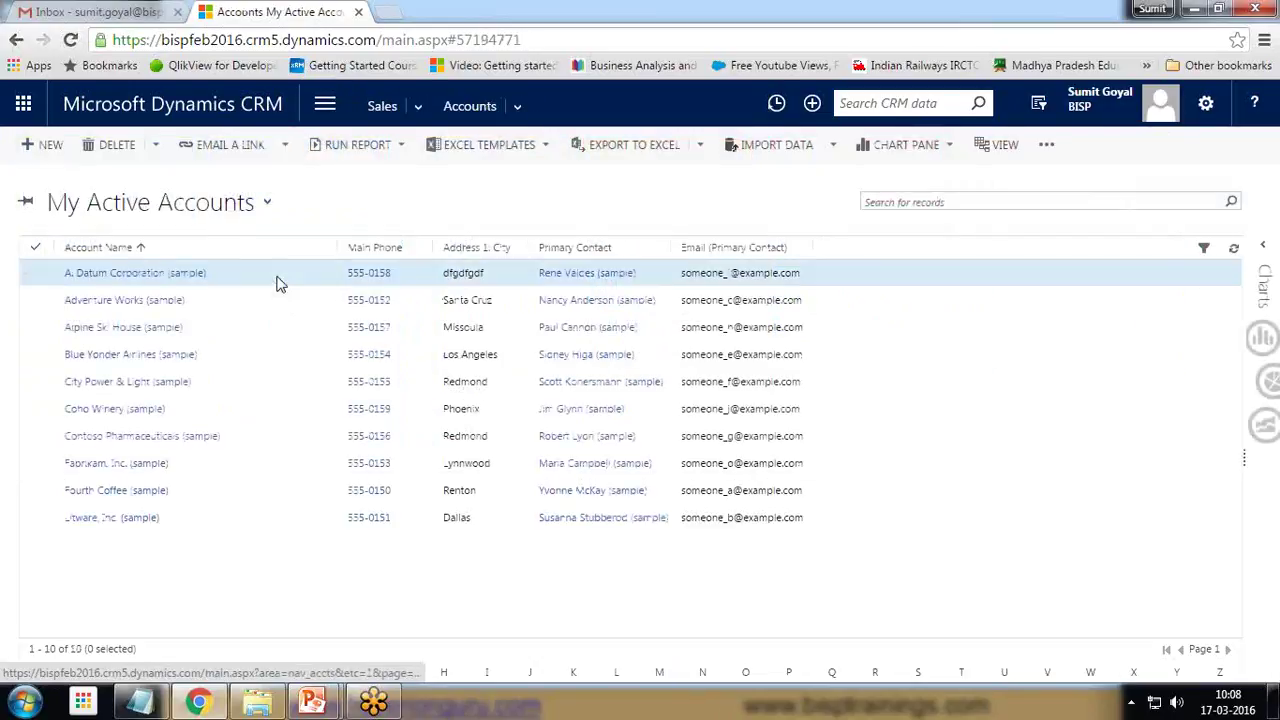
{"action": "left_click", "coordinate": [115, 280]}
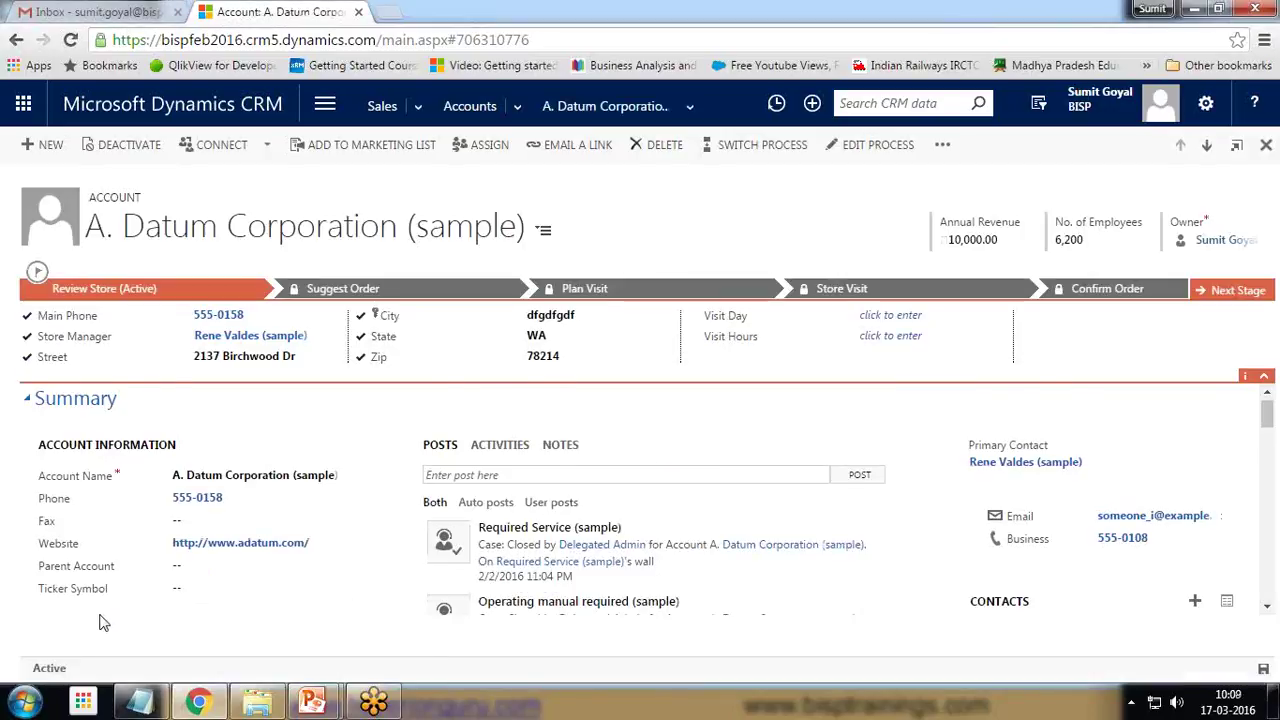
Step: Look over the account record and open its form in the form editor in a maximized window
{"action": "scroll", "coordinate": [100, 615], "scroll_direction": "down", "scroll_amount": 3}
{"action": "scroll", "coordinate": [130, 525], "scroll_direction": "up", "scroll_amount": 3}
{"action": "left_click", "coordinate": [942, 144]}
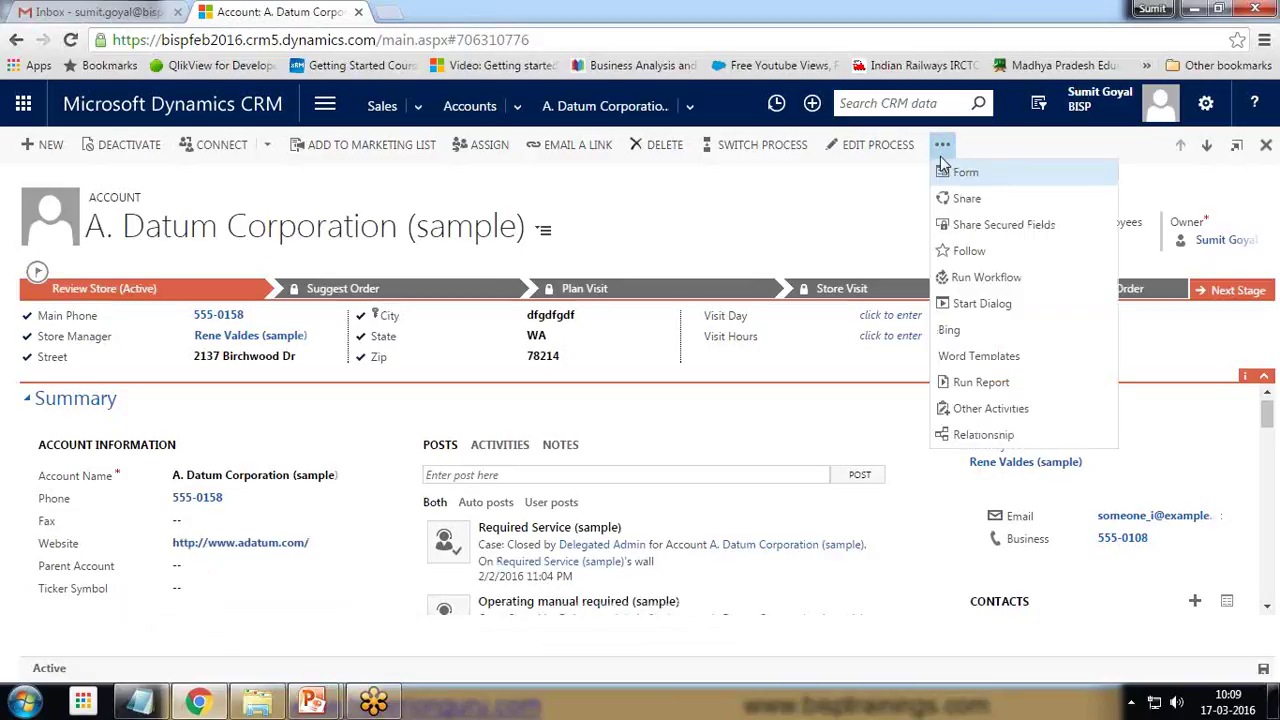
{"action": "left_click", "coordinate": [964, 176]}
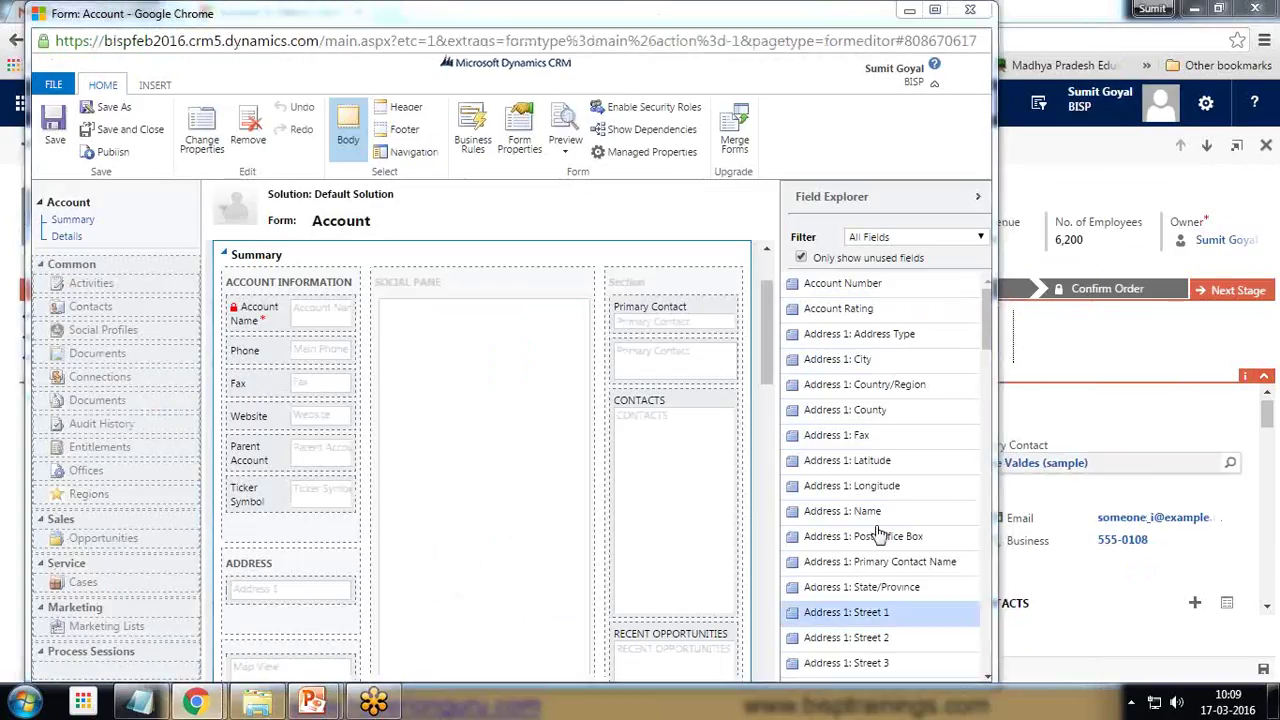
{"action": "left_click", "coordinate": [934, 10]}
Step: Start a new Account field with the display name Marital Status and disable auditing for it
{"action": "left_click", "coordinate": [1121, 663]}
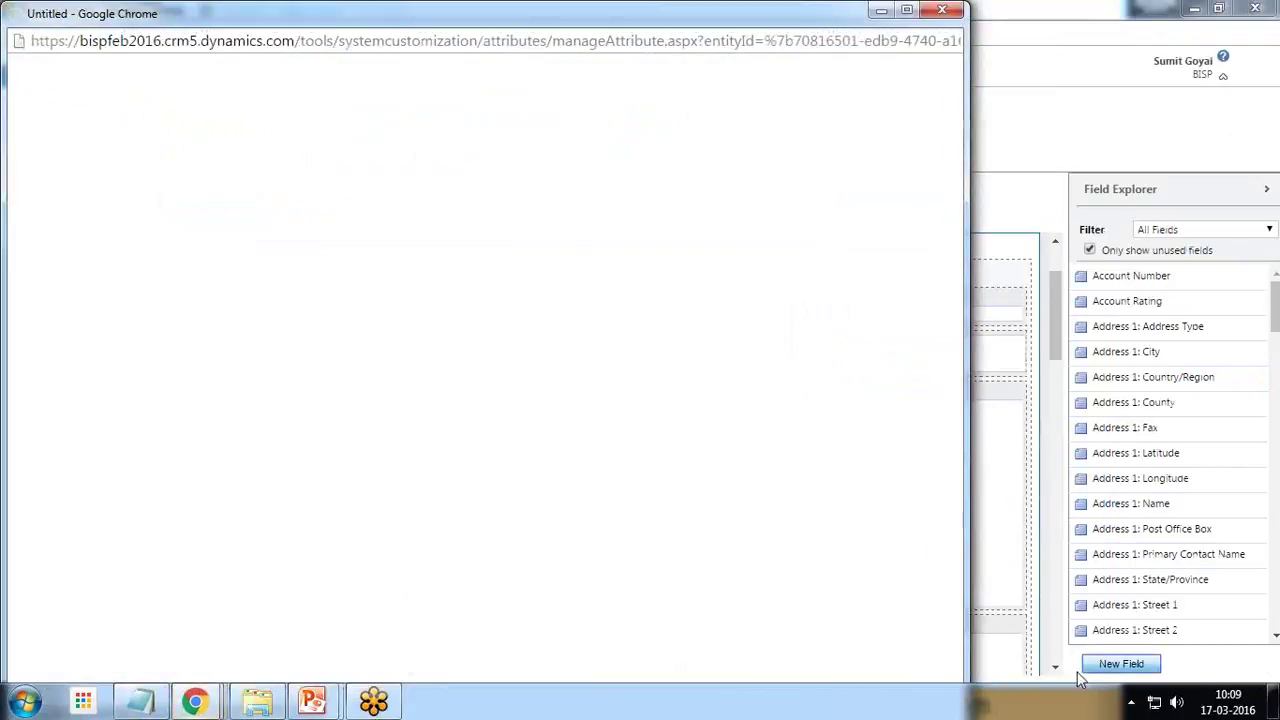
{"action": "mouse_move", "coordinate": [686, 6]}
{"action": "left_mouse_down"}
{"action": "mouse_move", "coordinate": [690, 78]}
{"action": "mouse_move", "coordinate": [714, 40]}
{"action": "mouse_move", "coordinate": [706, 19]}
{"action": "left_mouse_up"}
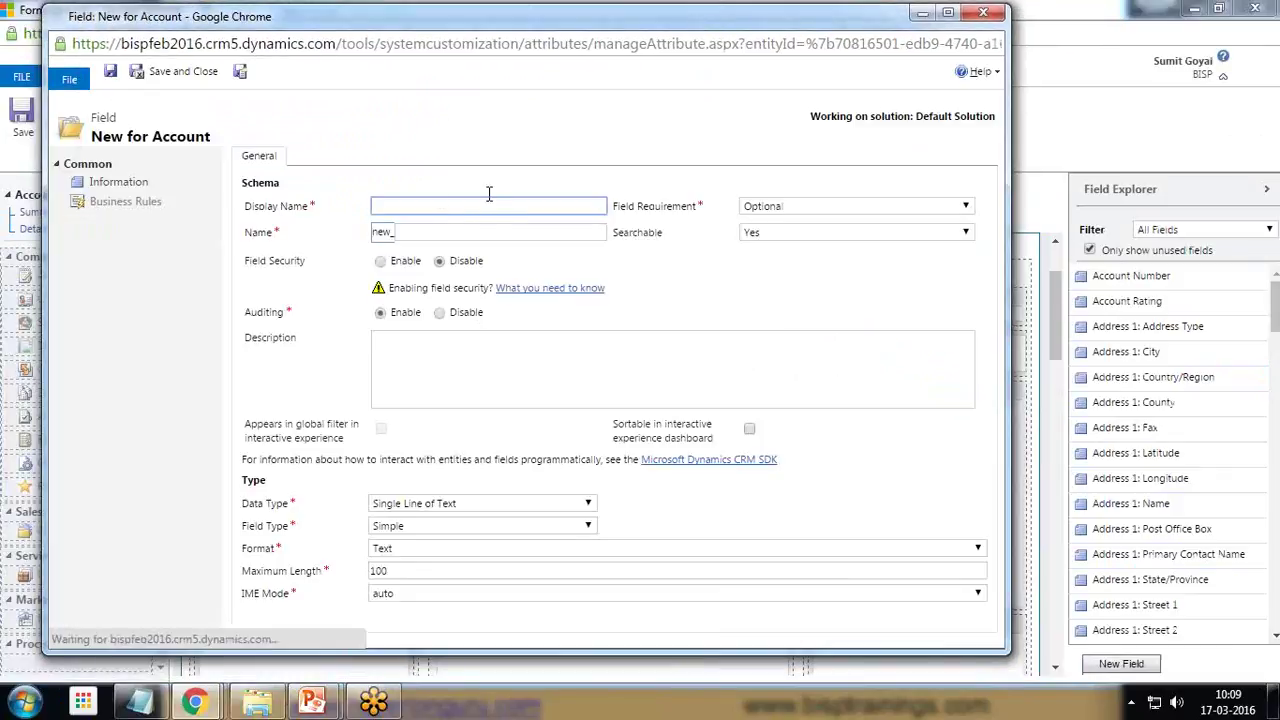
{"action": "left_click", "coordinate": [421, 204]}
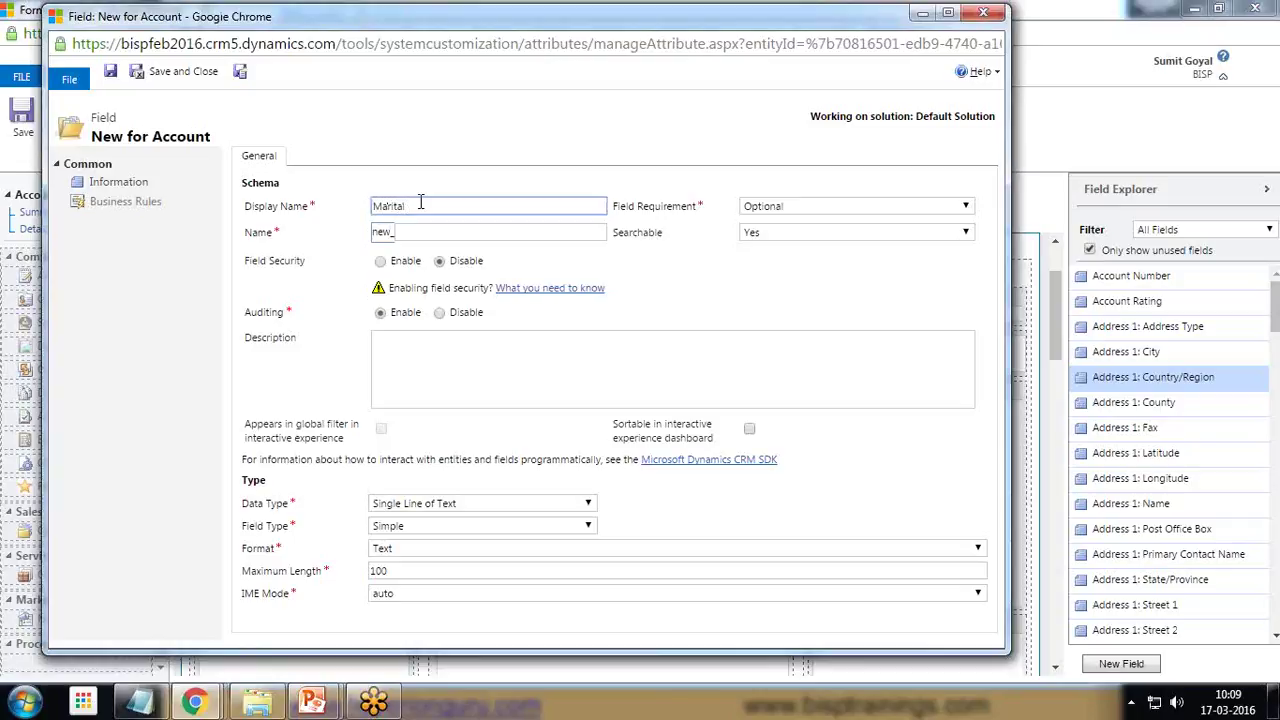
{"action": "type", "text": "Marital Status"}
{"action": "key", "text": "Tab"}
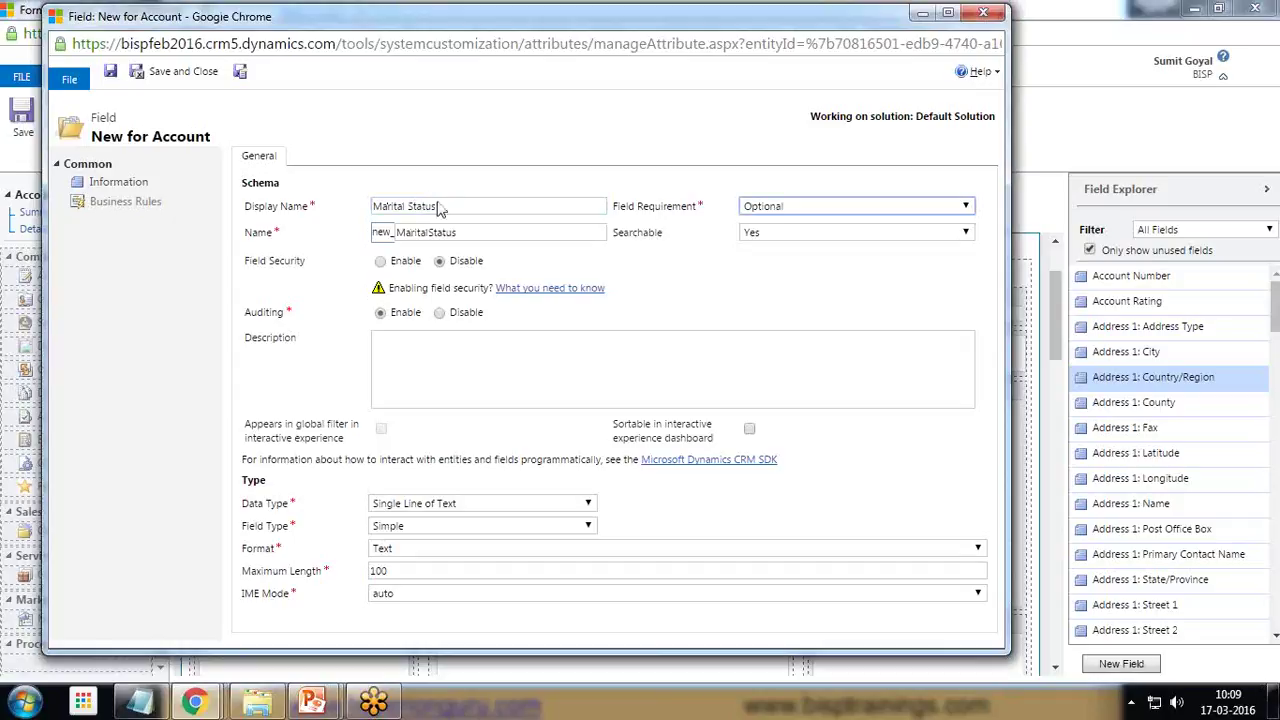
{"action": "left_click", "coordinate": [492, 298]}
Step: Make the field's data type Option Set and add the options Single and Married
{"action": "left_click", "coordinate": [465, 505]}
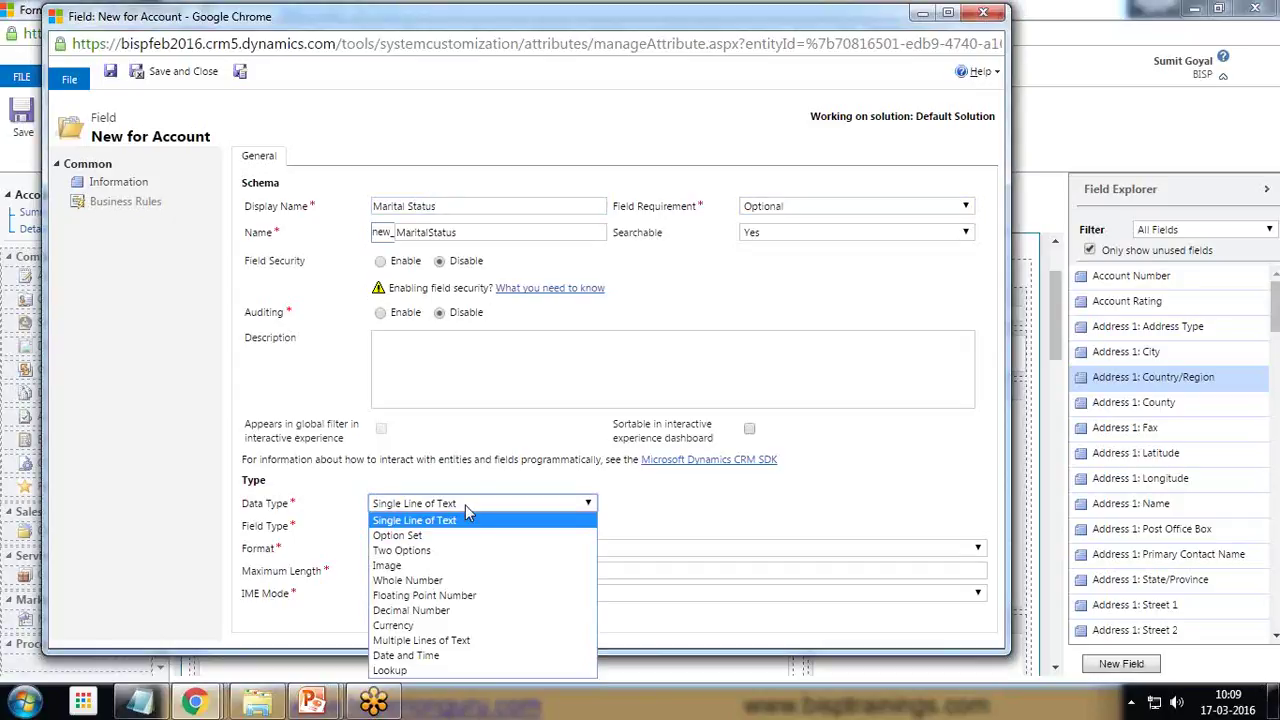
{"action": "left_click", "coordinate": [425, 535]}
{"action": "scroll", "coordinate": [446, 528], "scroll_direction": "down", "scroll_amount": 2}
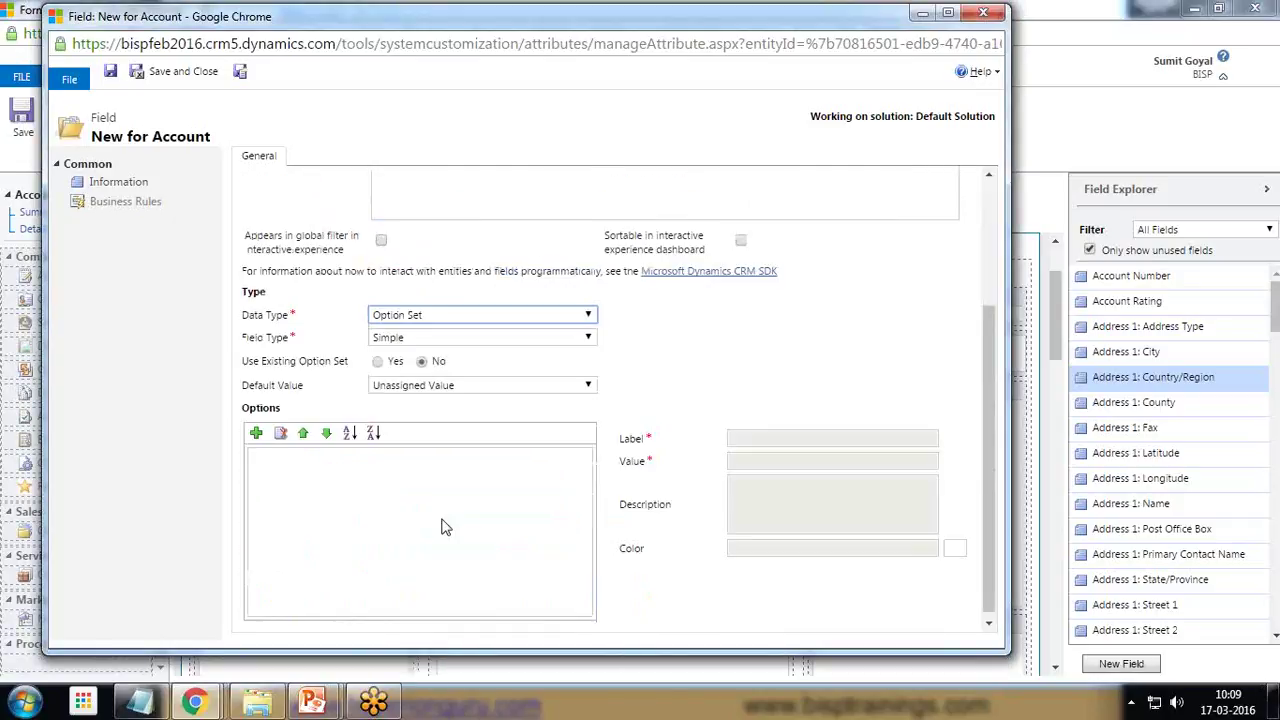
{"action": "left_click", "coordinate": [257, 432]}
{"action": "type", "text": "Single"}
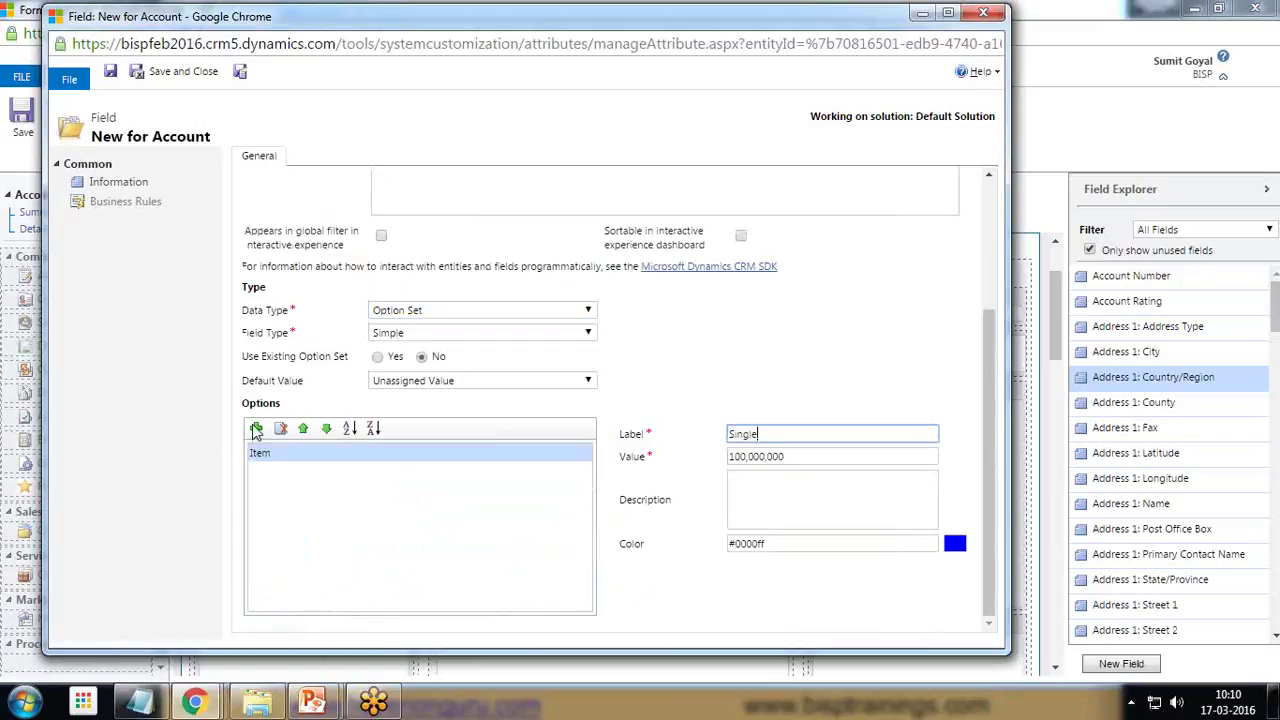
{"action": "left_click", "coordinate": [256, 428]}
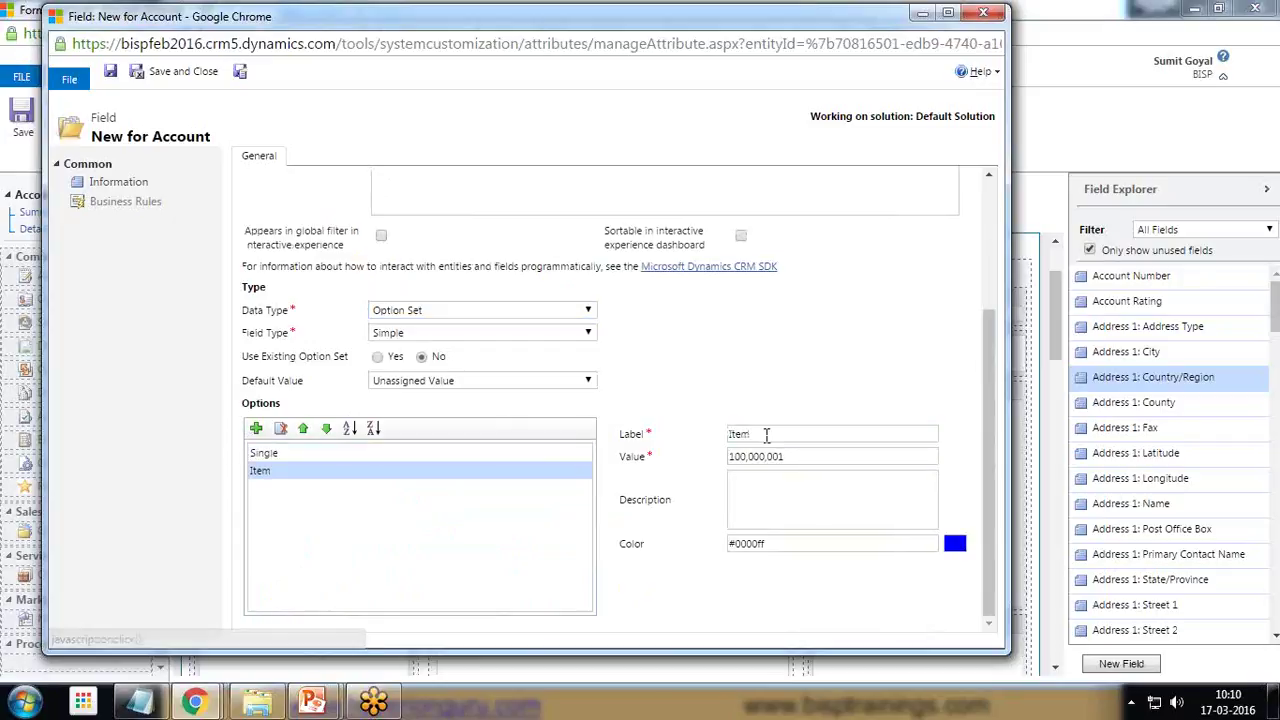
{"action": "type", "text": "Marrie"}
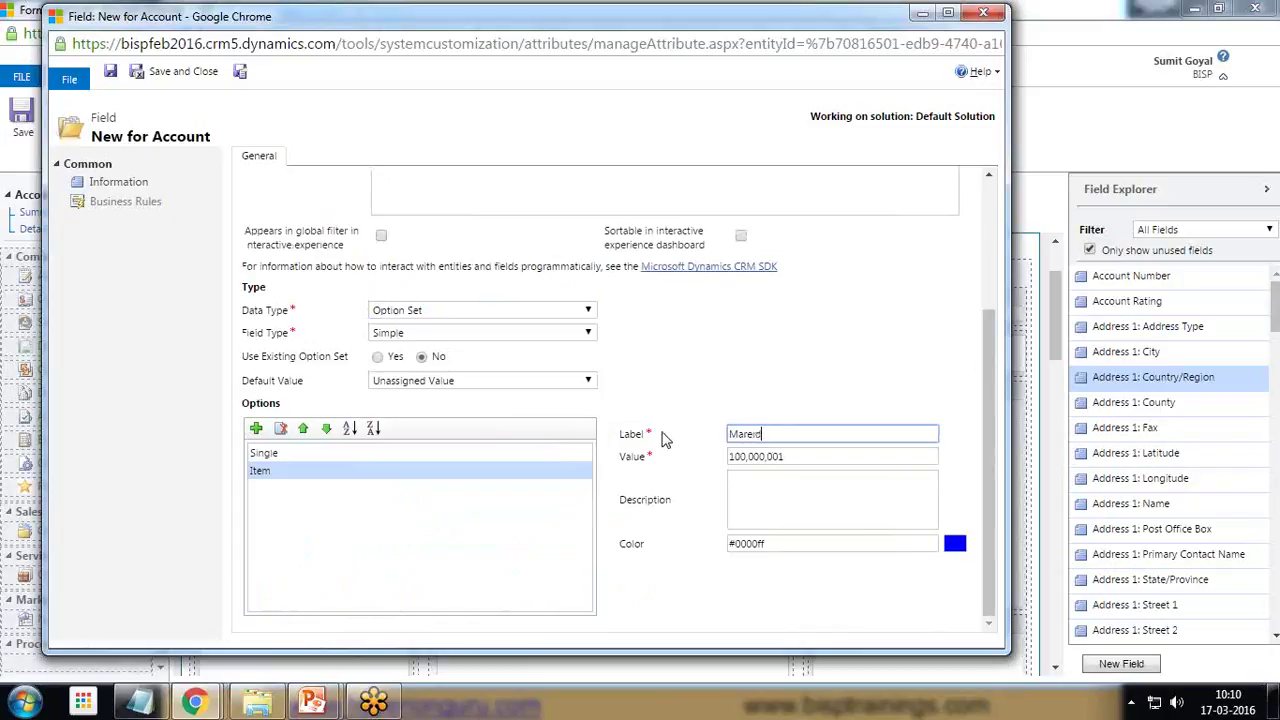
{"action": "type", "text": "d"}
Step: Add the options Separated, Widow and Divorced to the Marital Status option set
{"action": "left_click", "coordinate": [256, 428]}
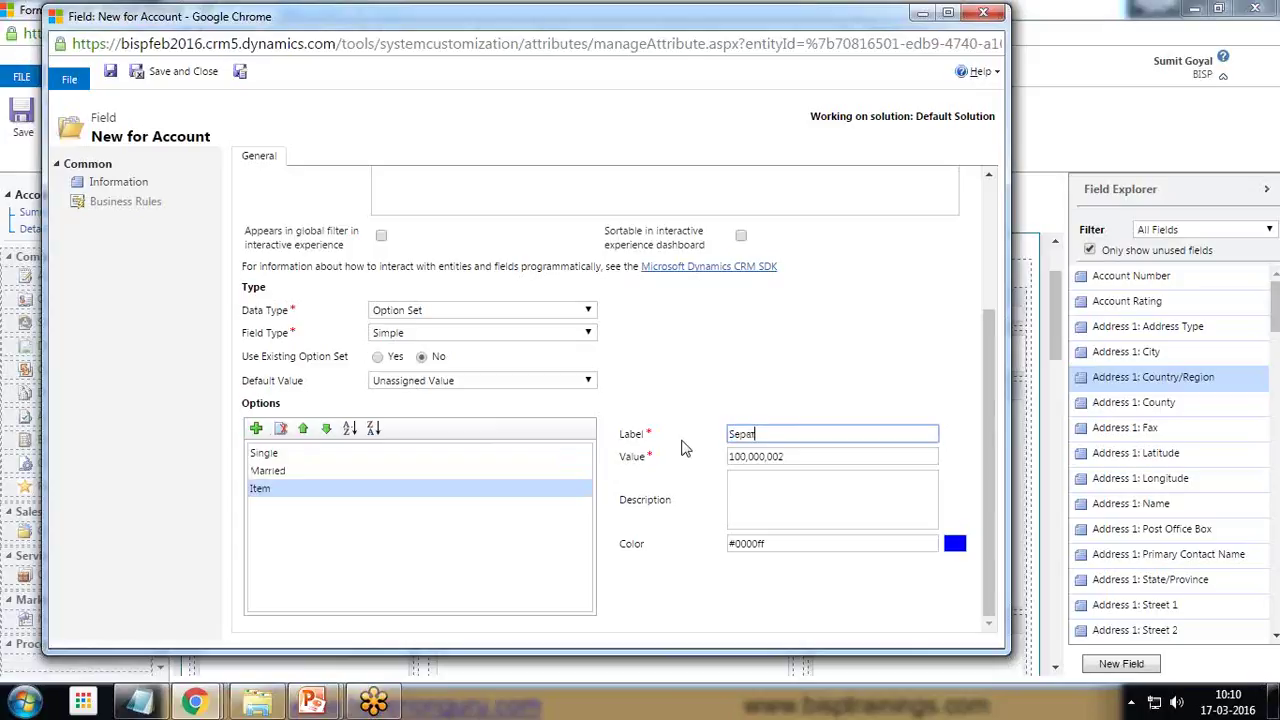
{"action": "type", "text": "Separated"}
{"action": "left_click", "coordinate": [256, 428]}
{"action": "double_click", "coordinate": [771, 430]}
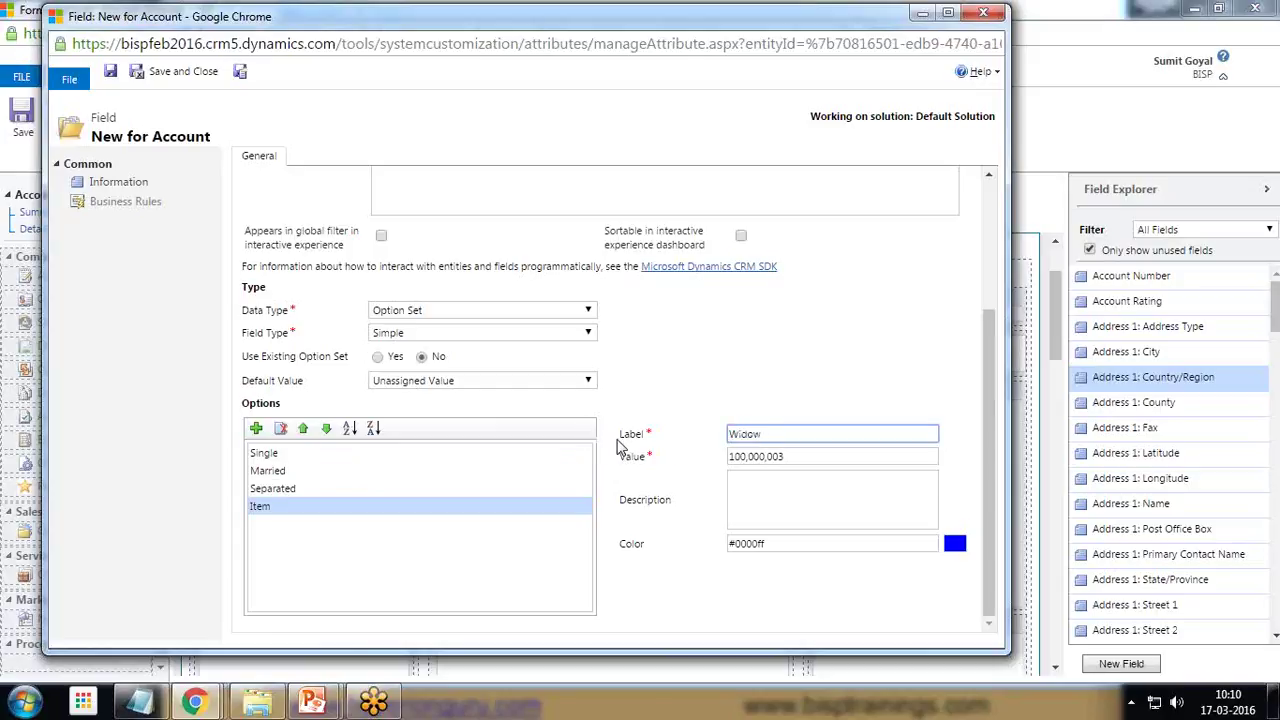
{"action": "left_click", "coordinate": [256, 428]}
{"action": "double_click", "coordinate": [785, 432]}
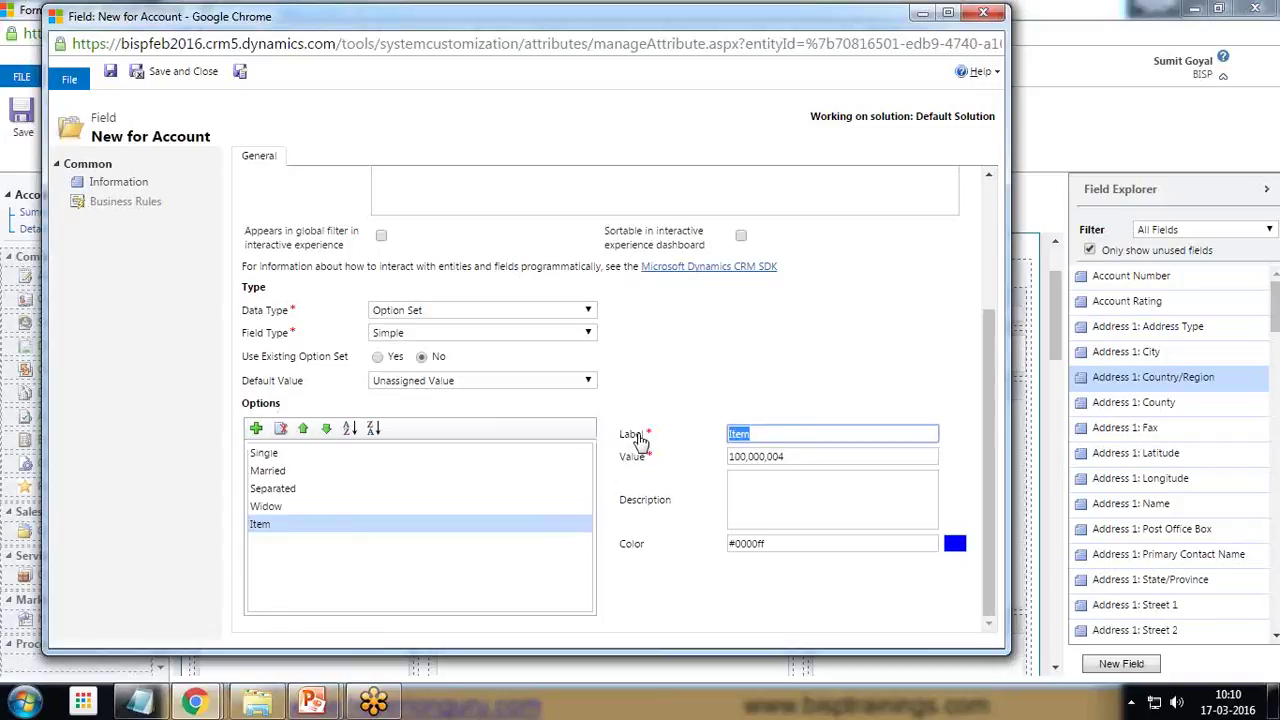
{"action": "type", "text": "Divorced"}
{"action": "left_click", "coordinate": [419, 600]}
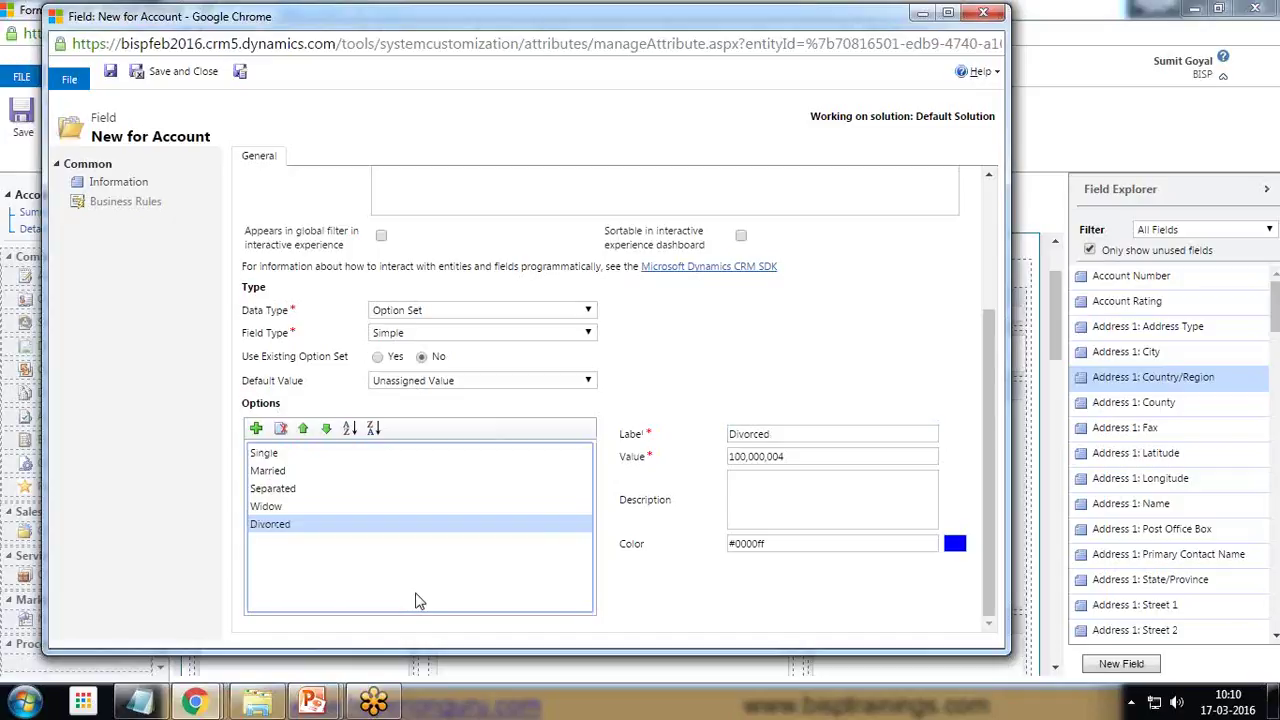
Step: Review the Marital Status field definition, save it and close its window
{"action": "scroll", "coordinate": [430, 570], "scroll_direction": "up", "scroll_amount": 3}
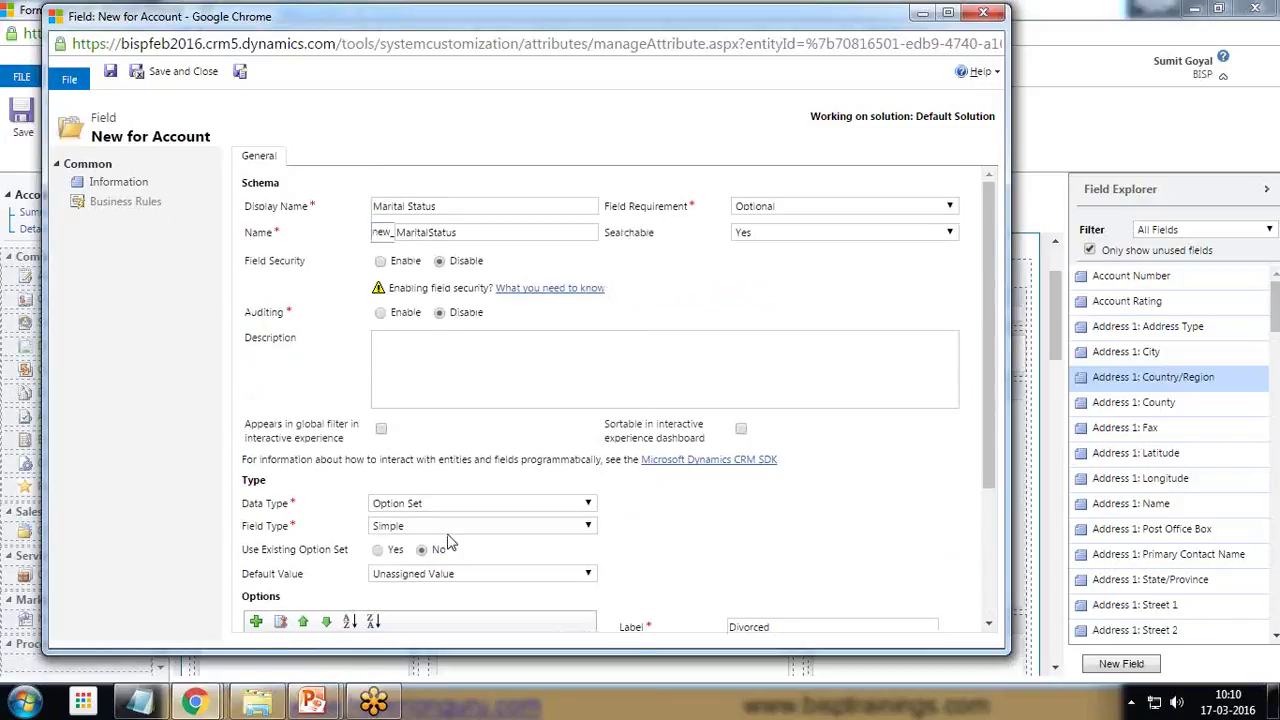
{"action": "scroll", "coordinate": [447, 541], "scroll_direction": "down", "scroll_amount": 3}
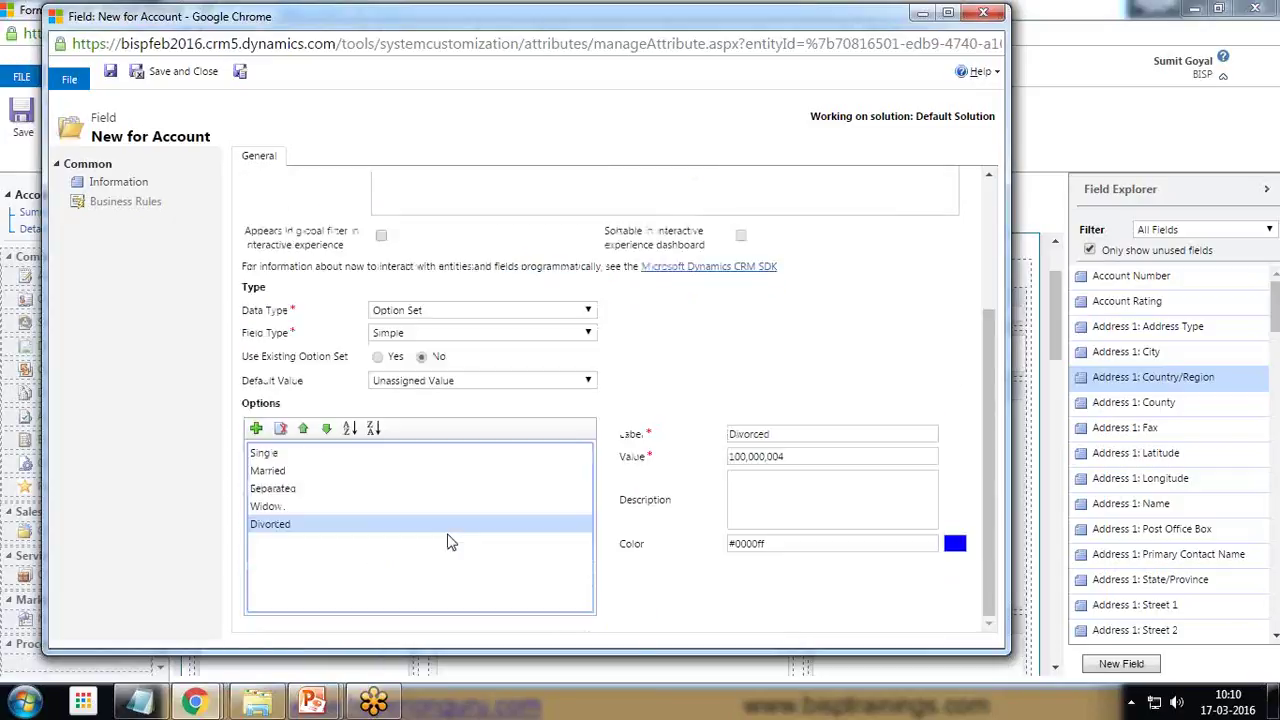
{"action": "left_click", "coordinate": [162, 74]}
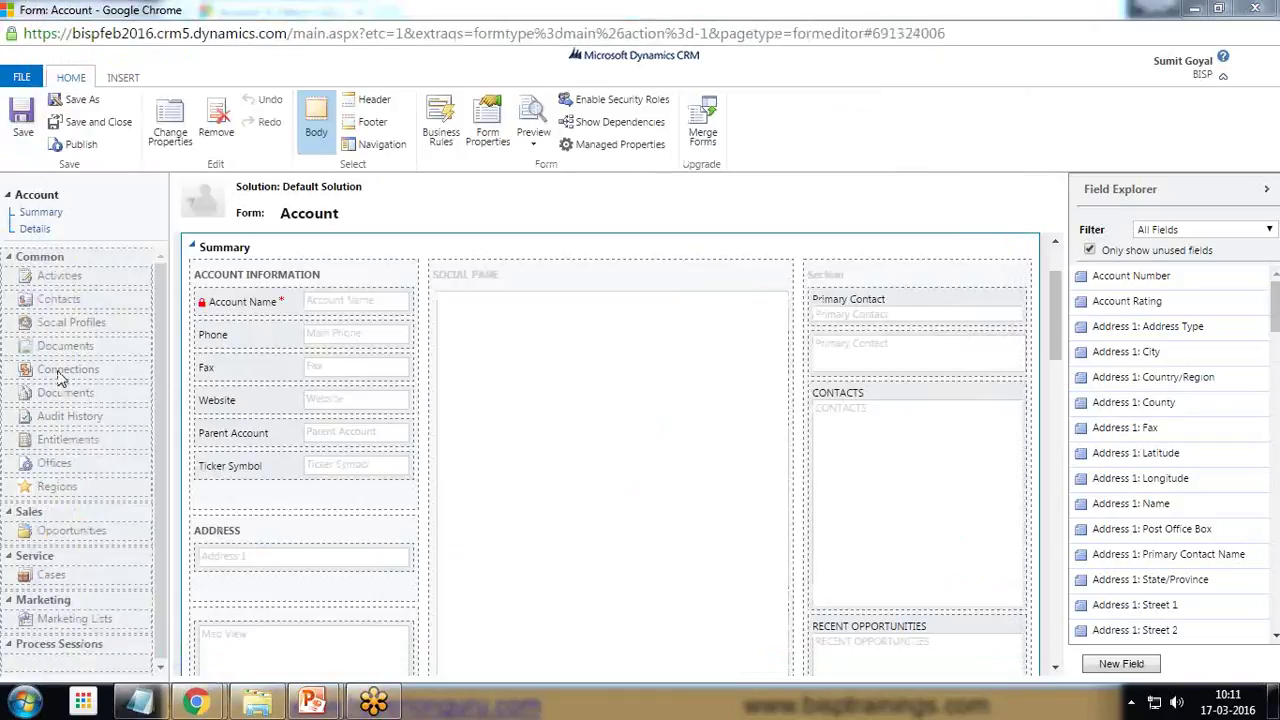
Step: Filter the available fields to Custom Fields and place Marital Status below Ticker Symbol in the Account Information section
{"action": "left_click", "coordinate": [1190, 232]}
{"action": "left_click", "coordinate": [1183, 262]}
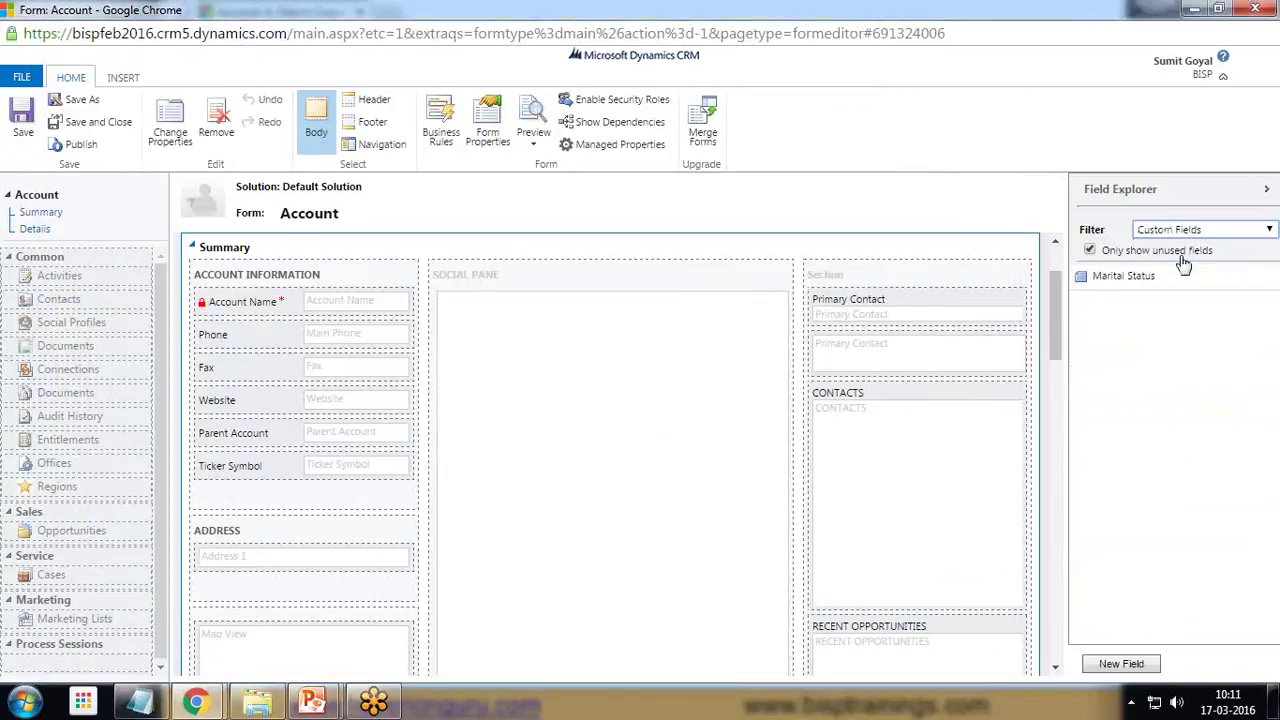
{"action": "left_click_drag", "start_coordinate": [1125, 277], "coordinate": [280, 487]}
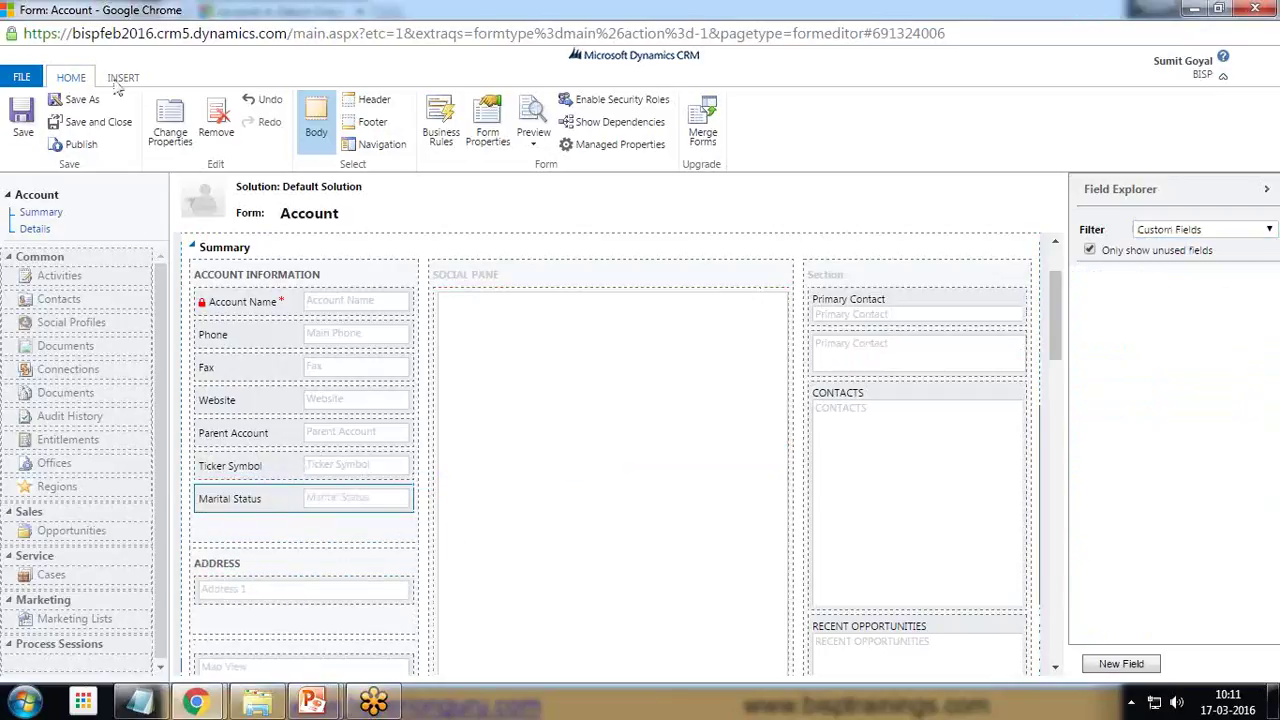
Step: Save and publish the Account form and close the form editor
{"action": "left_click", "coordinate": [22, 120]}
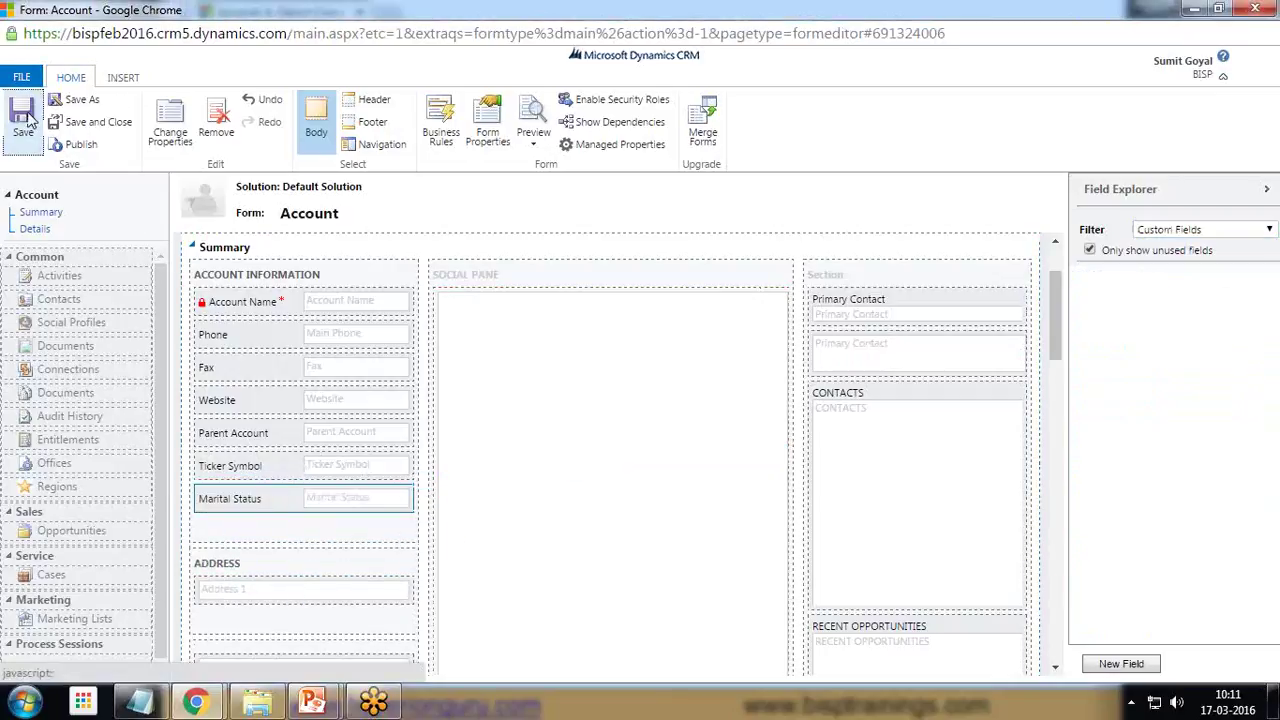
{"action": "left_click", "coordinate": [82, 147]}
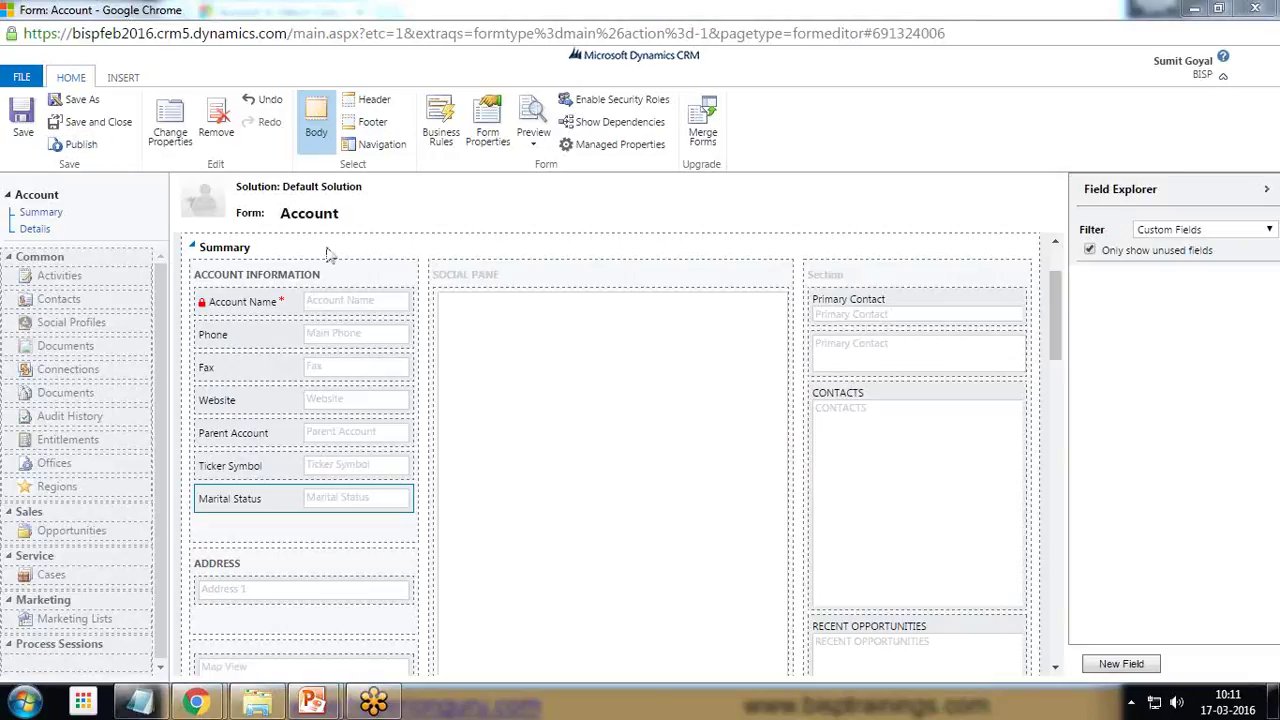
{"action": "left_click", "coordinate": [96, 121]}
Step: Reopen the A. Datum Corporation (sample) account and check the choices offered by its Marital Status field
{"action": "left_click", "coordinate": [460, 108]}
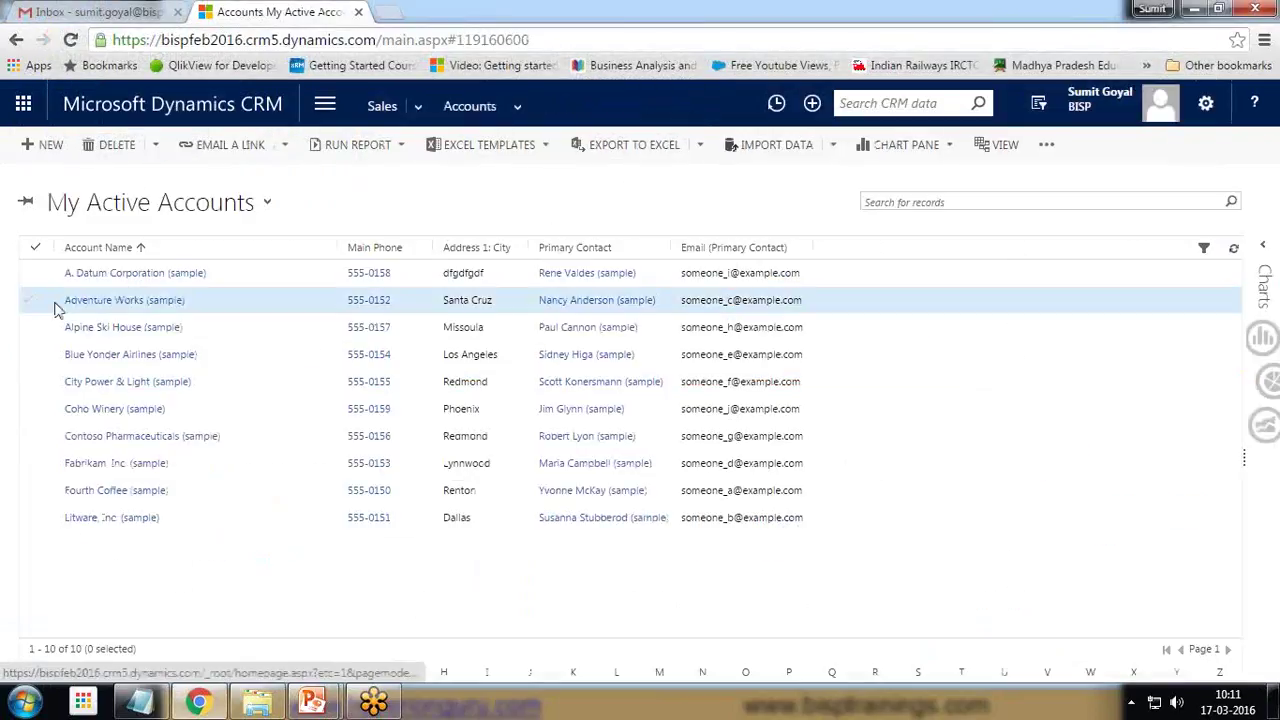
{"action": "left_click", "coordinate": [109, 279]}
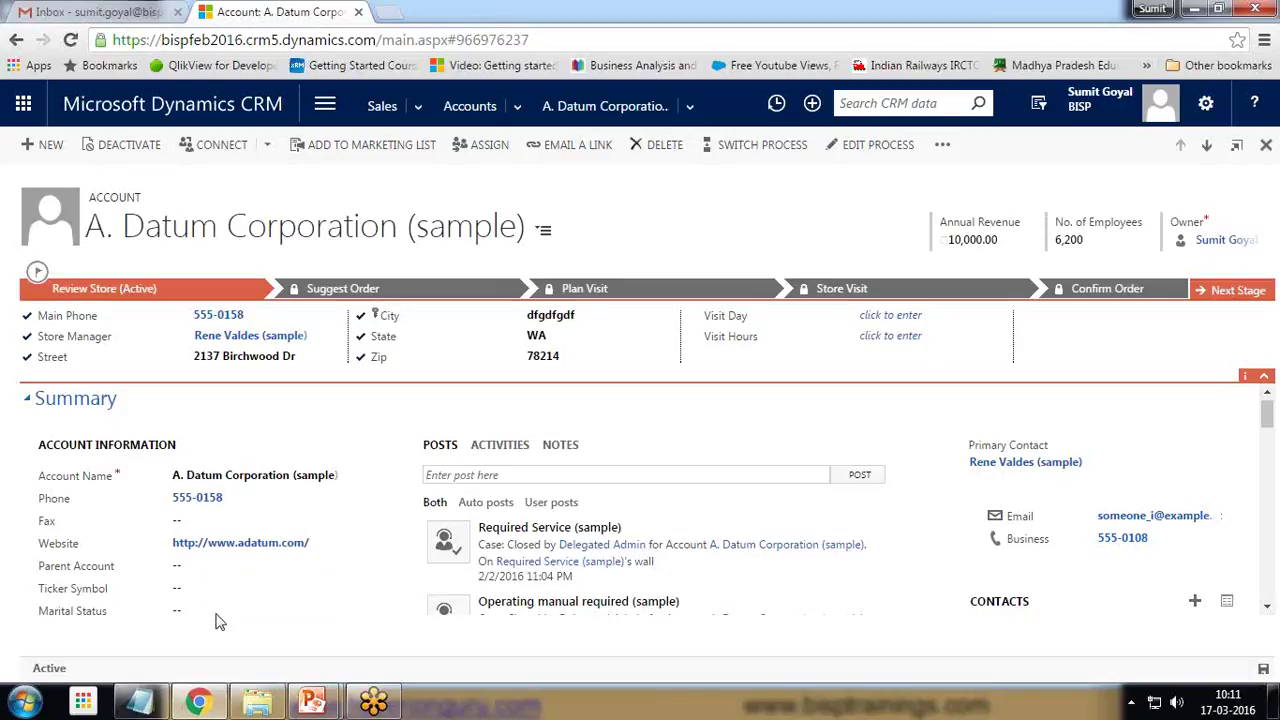
{"action": "left_click", "coordinate": [216, 614]}
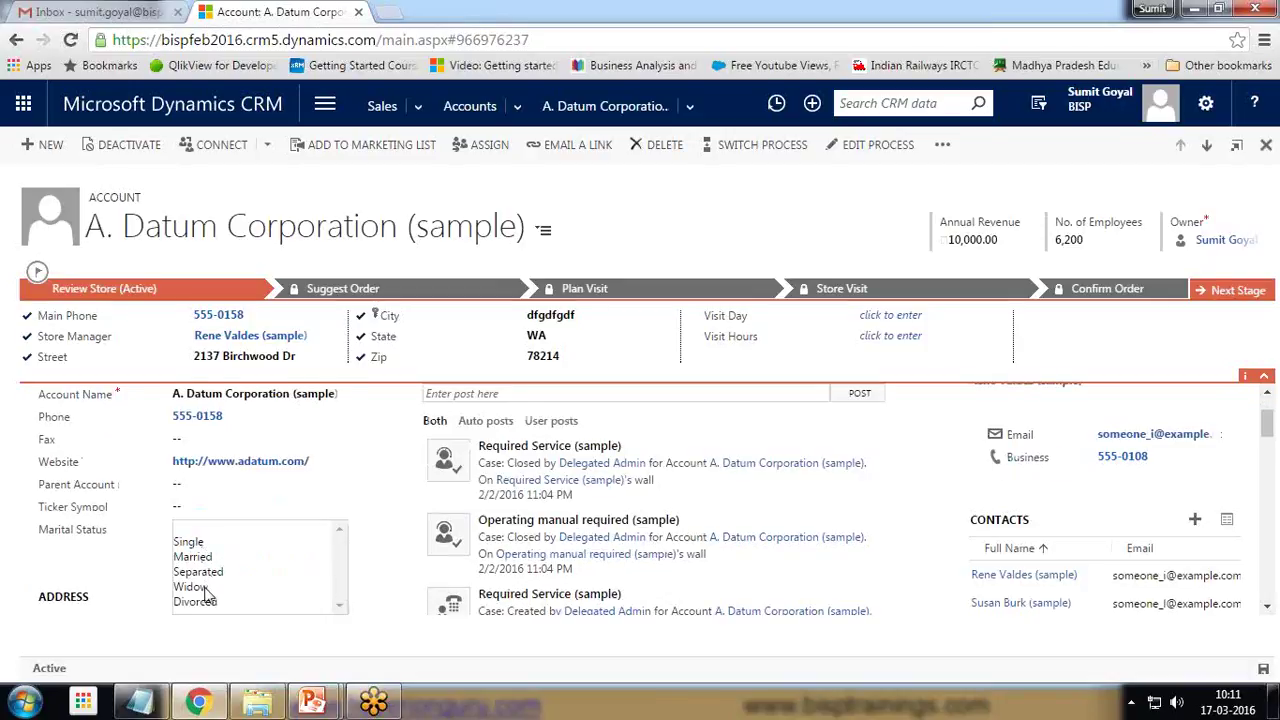
{"action": "left_click", "coordinate": [40, 573]}
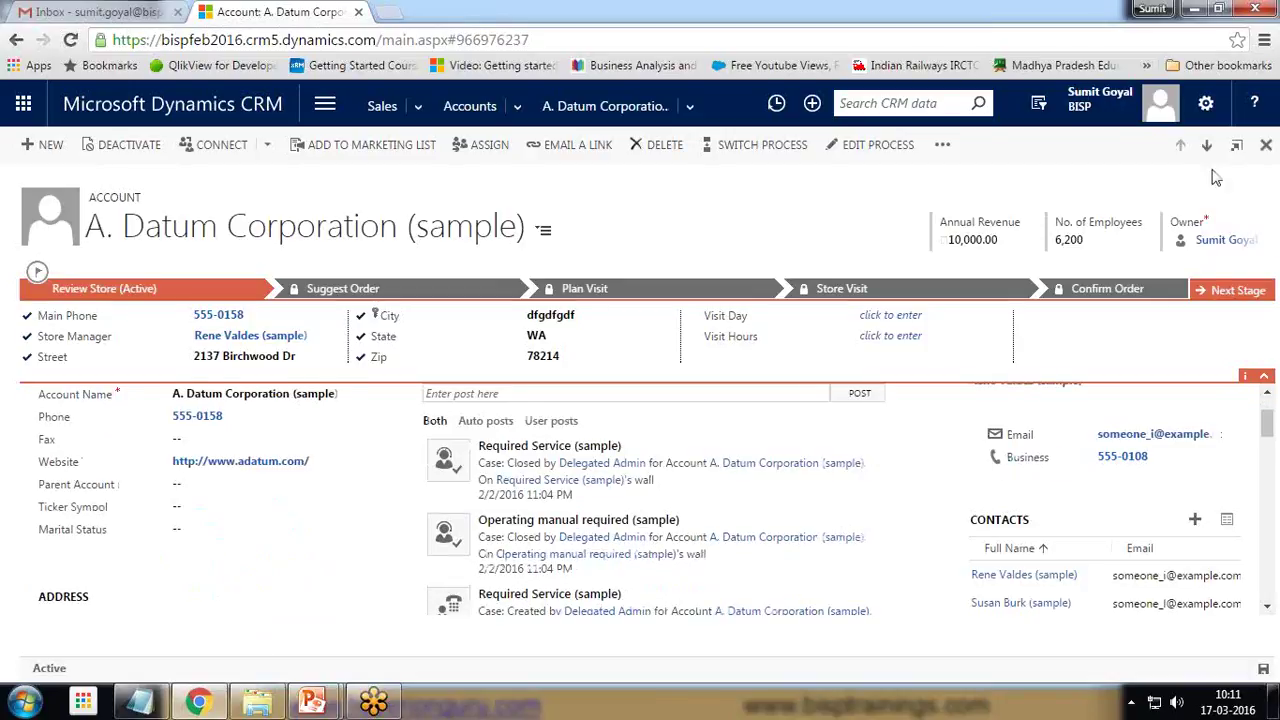
Step: Set the user interface language to German in the personal options and apply the change
{"action": "left_click", "coordinate": [1207, 104]}
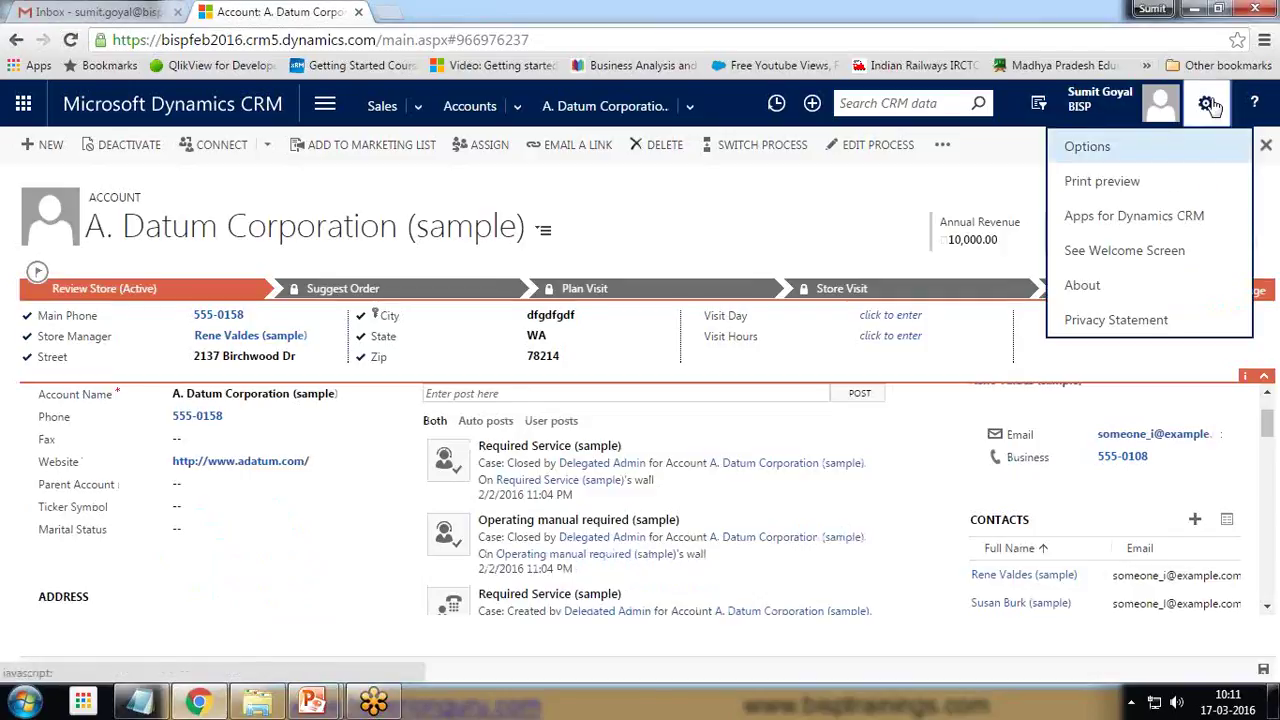
{"action": "left_click", "coordinate": [1098, 152]}
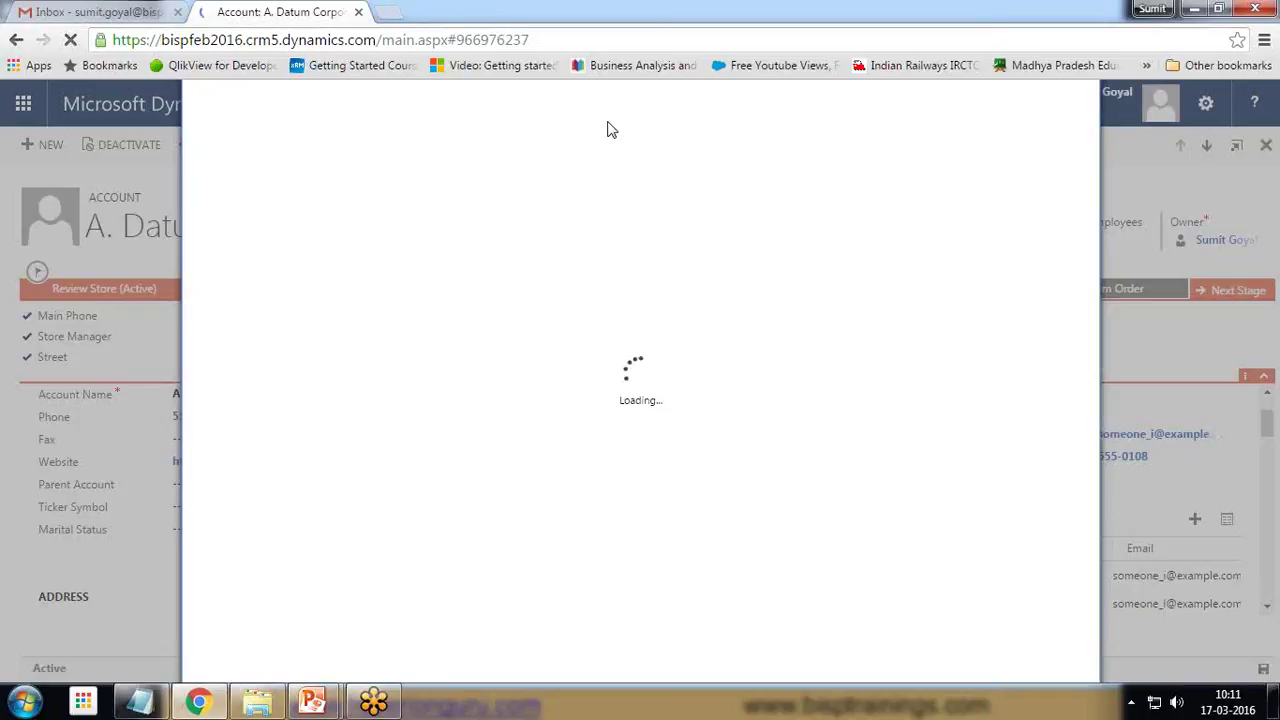
{"action": "left_click", "coordinate": [686, 178]}
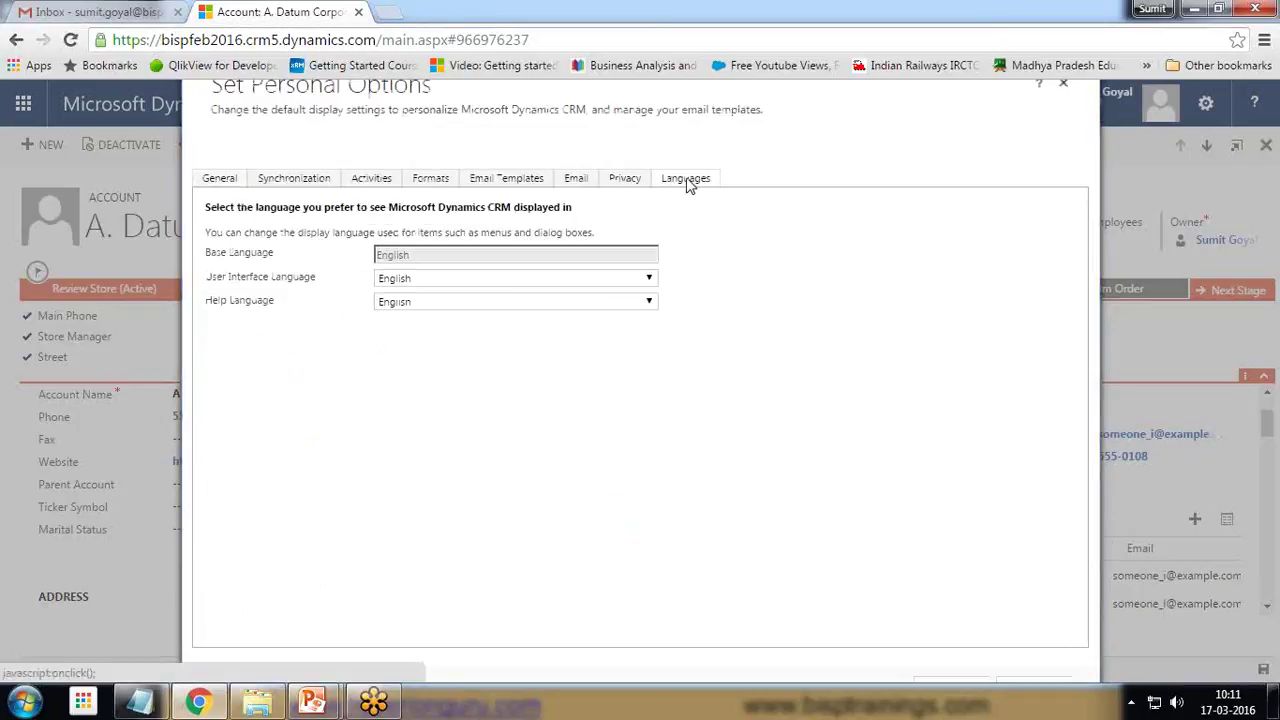
{"action": "left_click", "coordinate": [453, 280]}
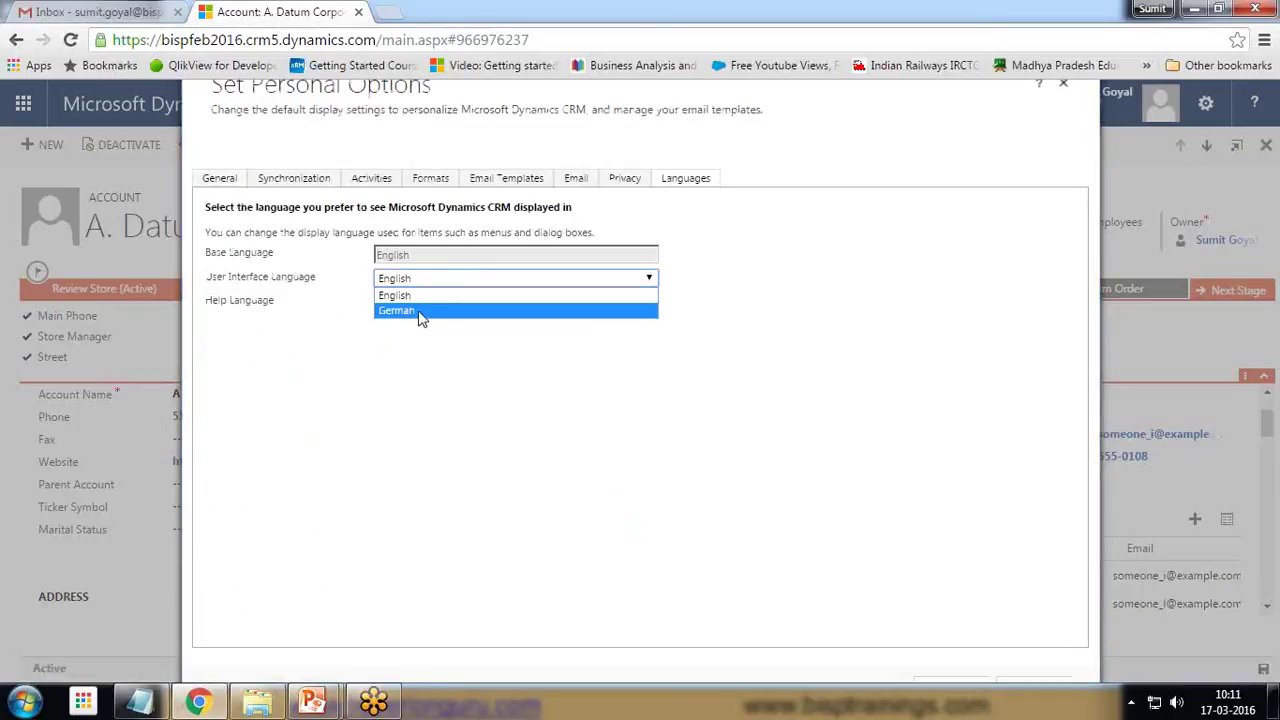
{"action": "left_click", "coordinate": [421, 311]}
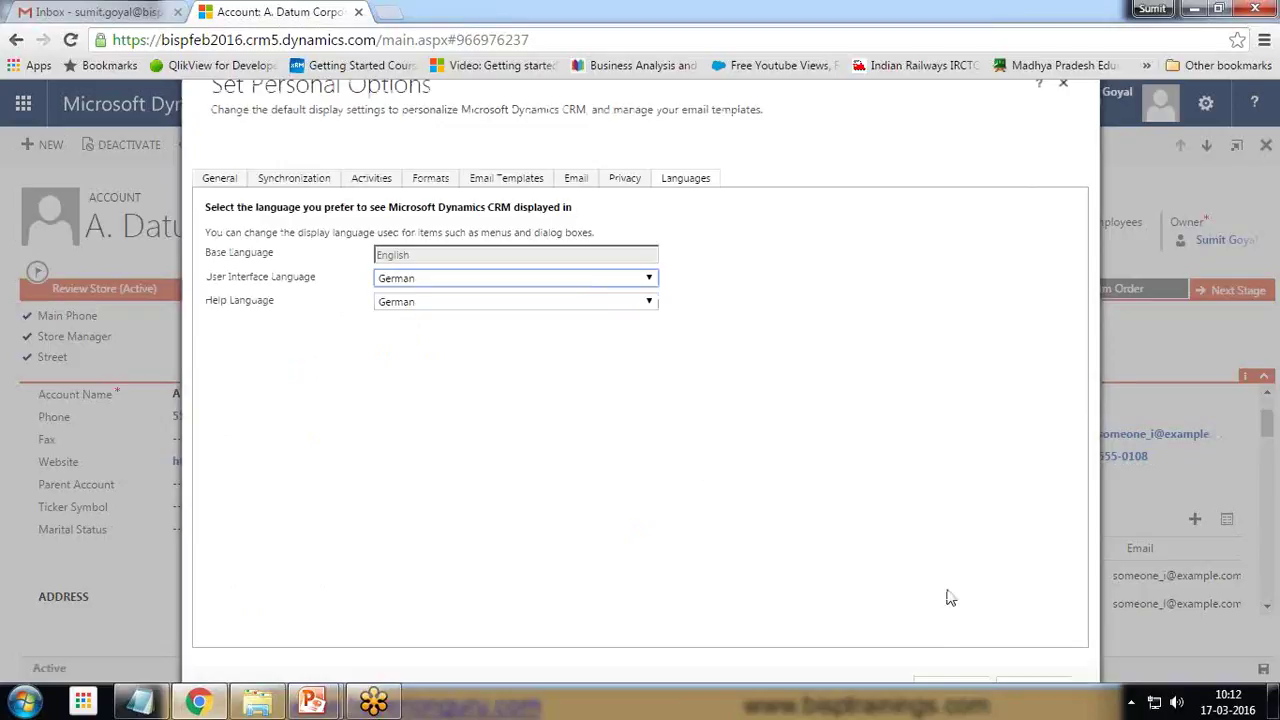
{"action": "left_click", "coordinate": [937, 689]}
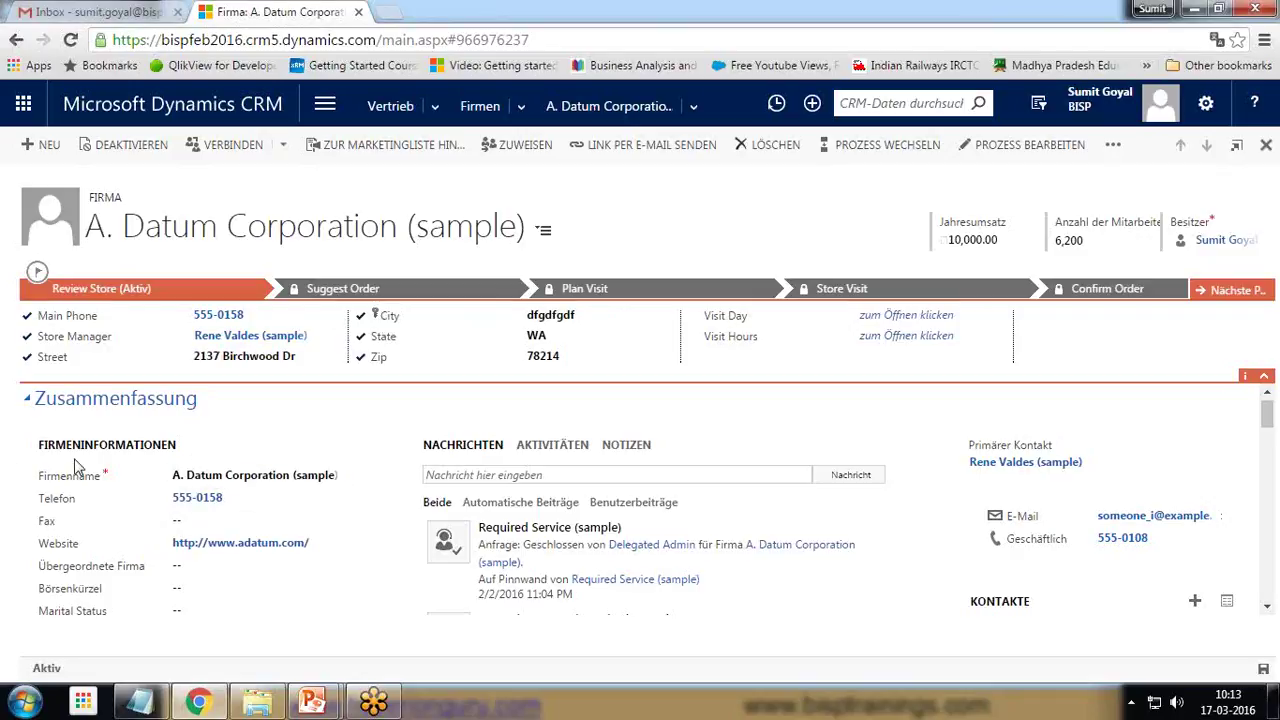
Step: Check the label and choices of the Marital Status field on the German account form, leaving the field empty
{"action": "left_click", "coordinate": [70, 614]}
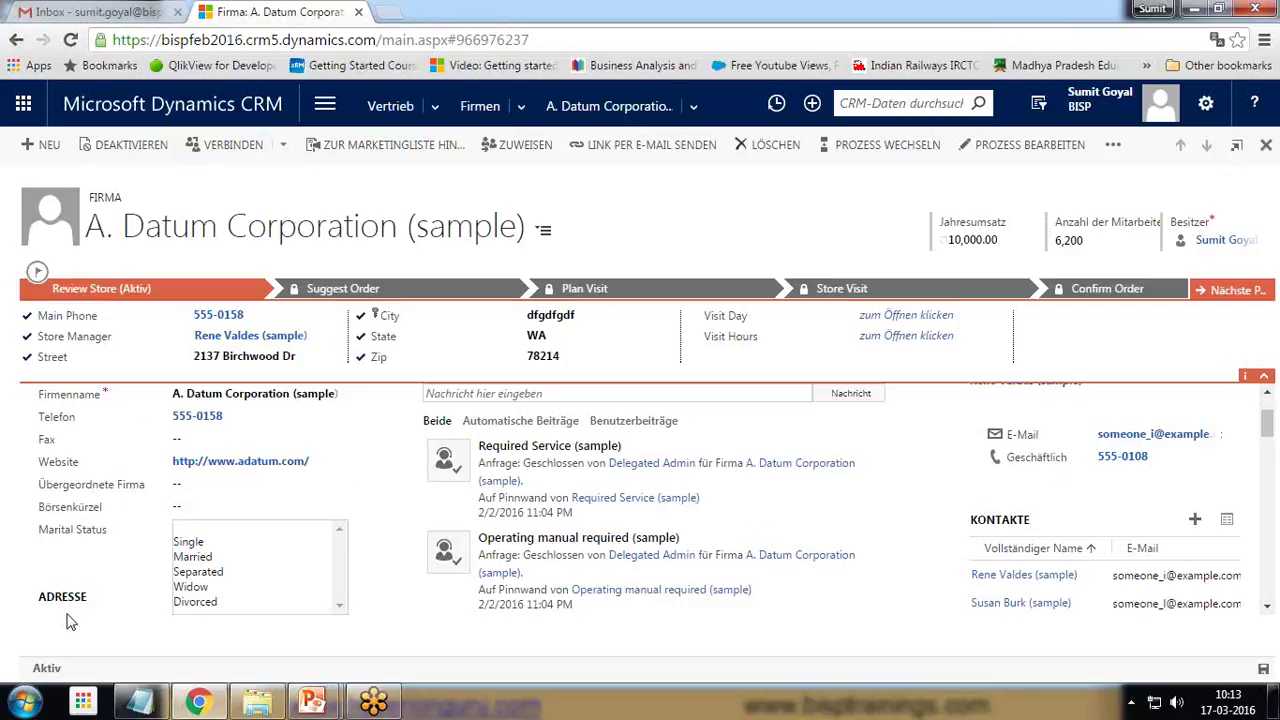
{"action": "left_click", "coordinate": [190, 542]}
{"action": "left_click", "coordinate": [197, 530]}
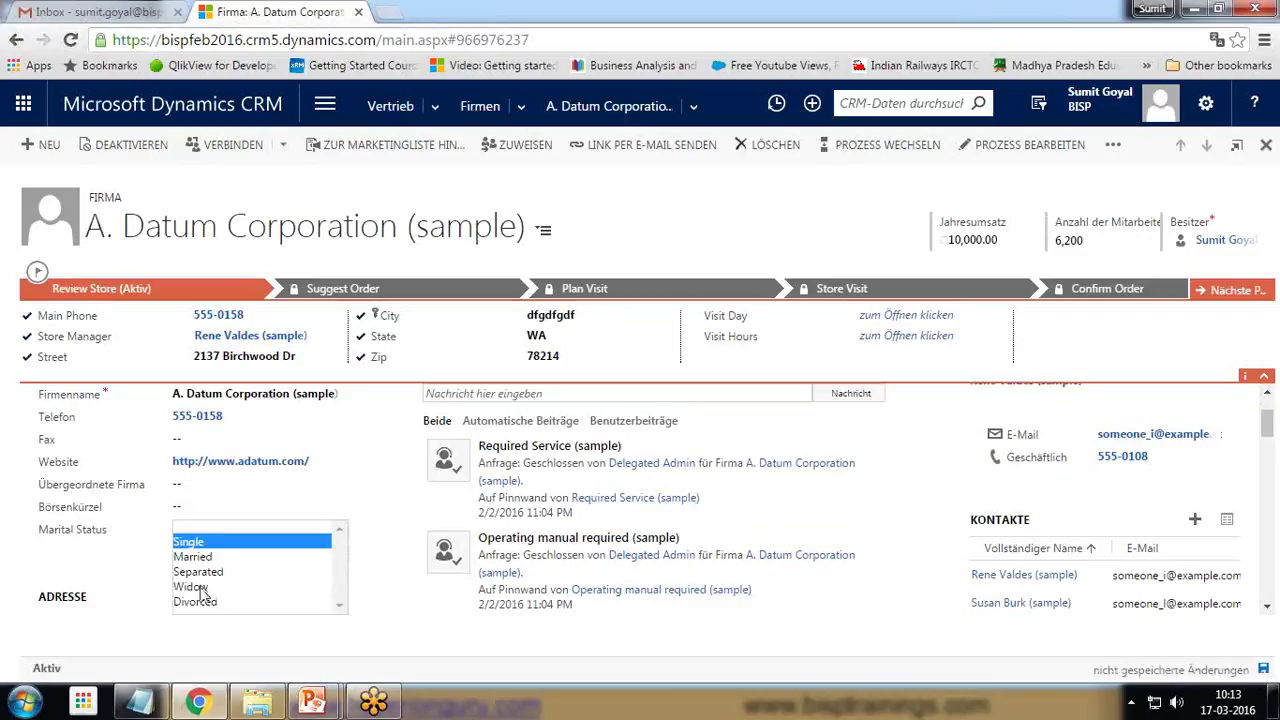
{"action": "left_click", "coordinate": [197, 533]}
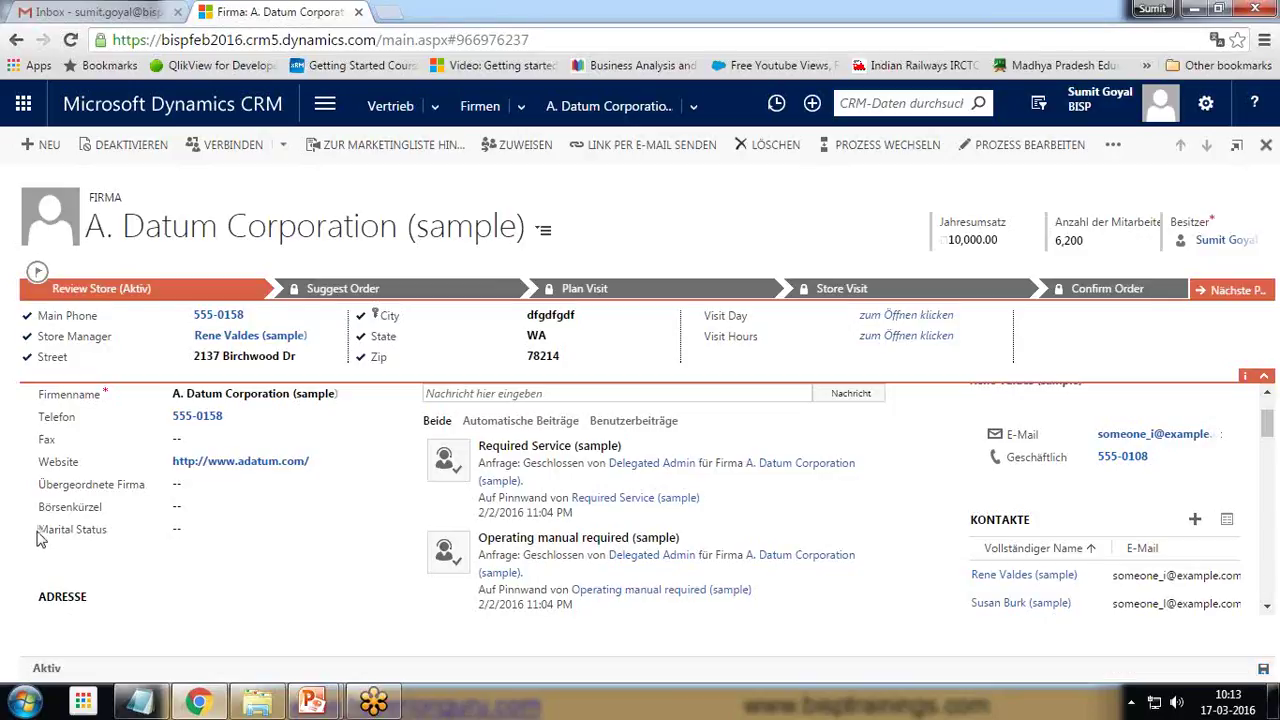
{"action": "left_click_drag", "start_coordinate": [40, 534], "coordinate": [60, 540]}
{"action": "left_click", "coordinate": [95, 545]}
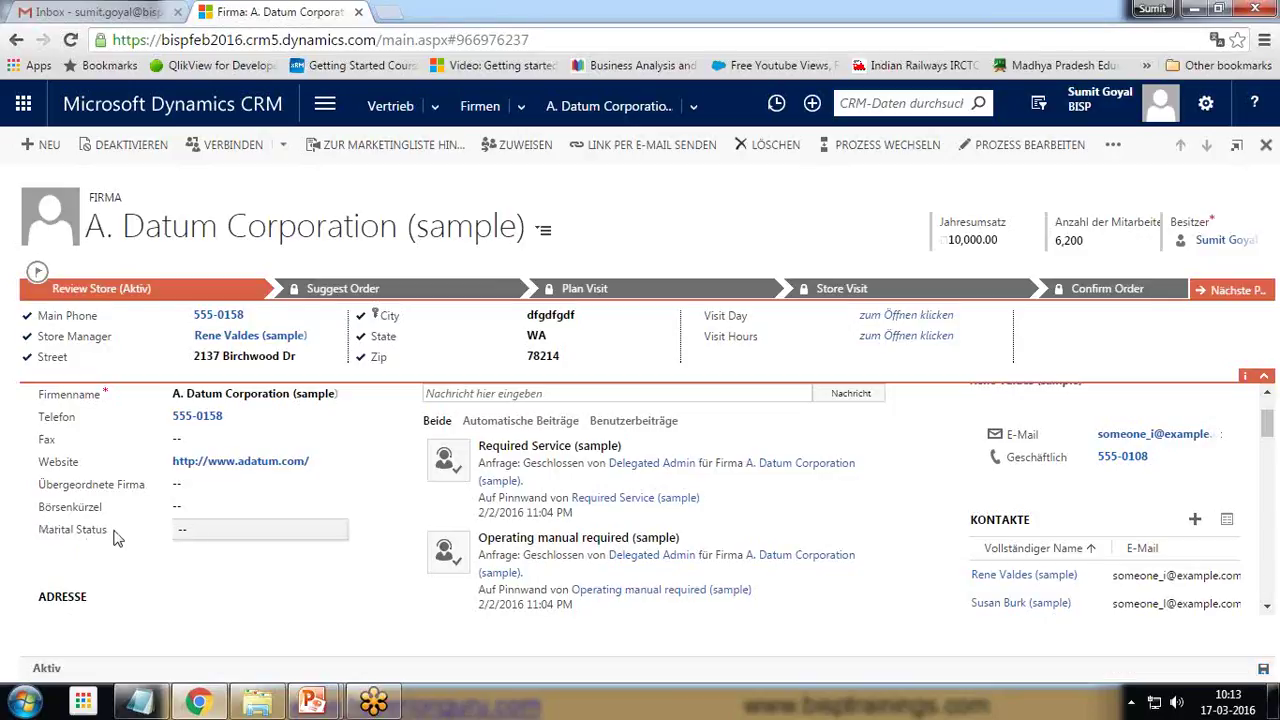
{"action": "left_click", "coordinate": [216, 532]}
{"action": "left_click", "coordinate": [105, 576]}
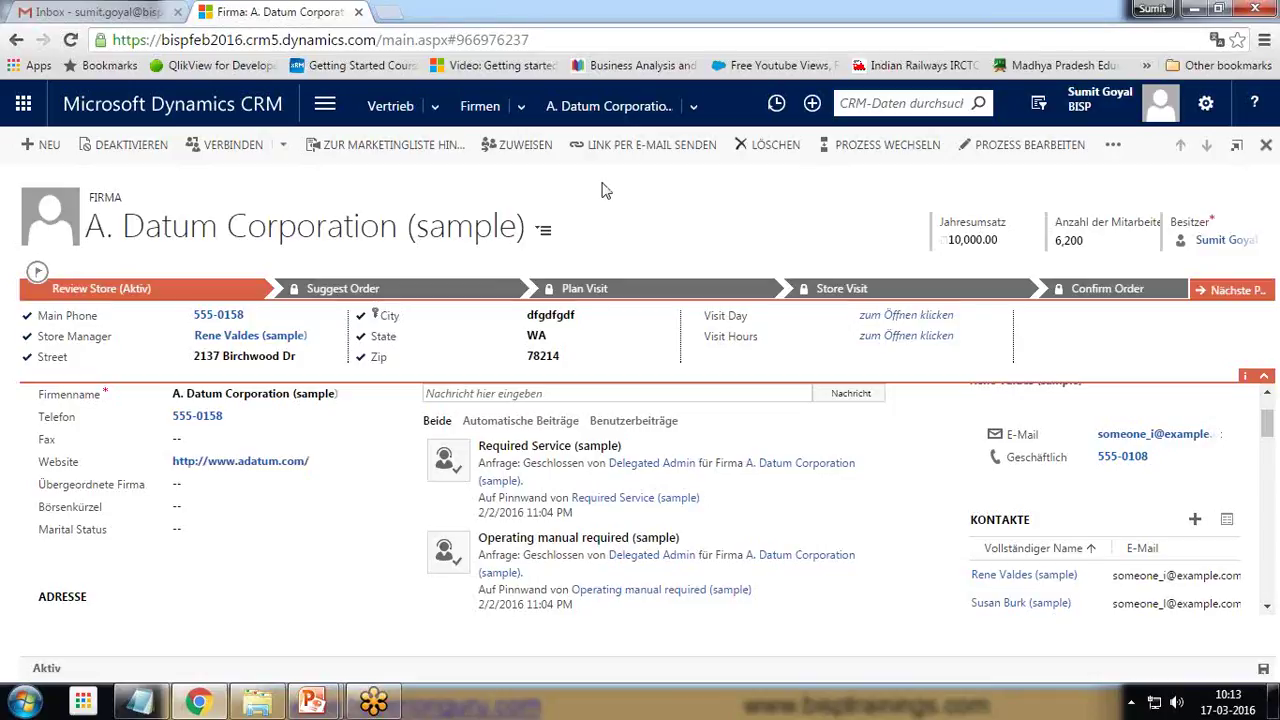
Step: Set the user interface language back to English in the personal options and apply the change
{"action": "left_click", "coordinate": [325, 110]}
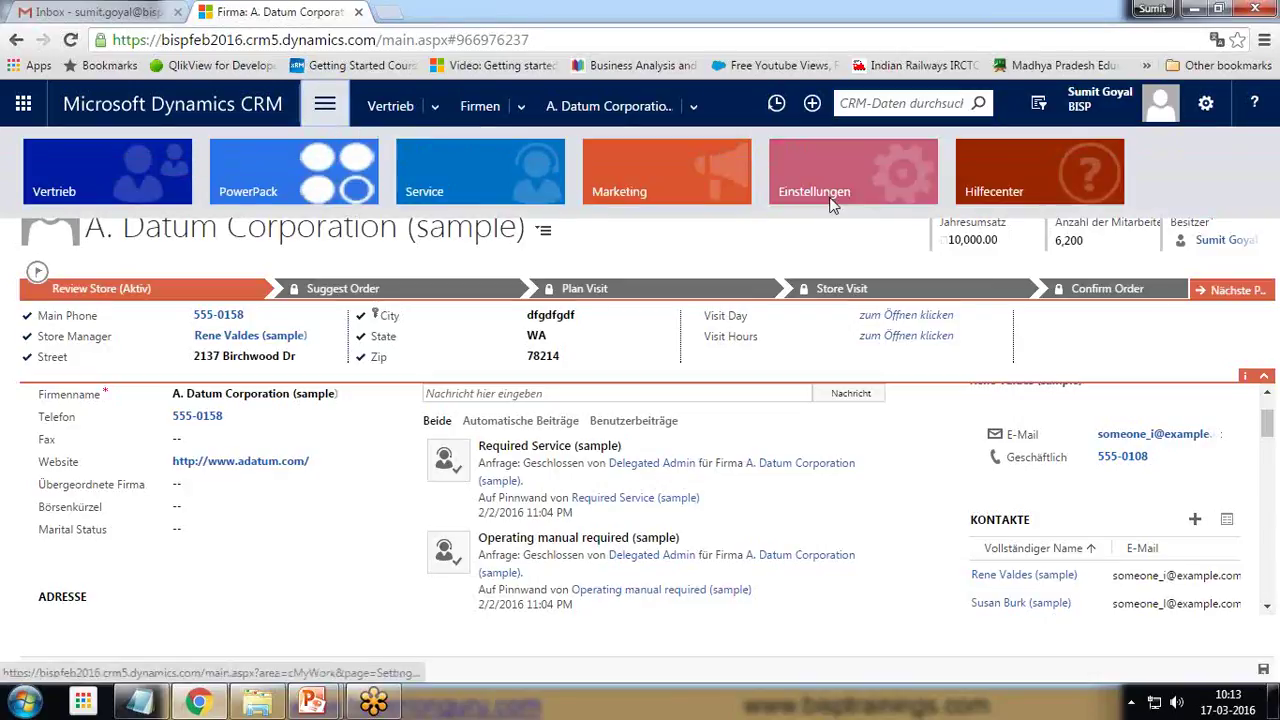
{"action": "left_click", "coordinate": [1216, 101]}
{"action": "left_click", "coordinate": [1100, 148]}
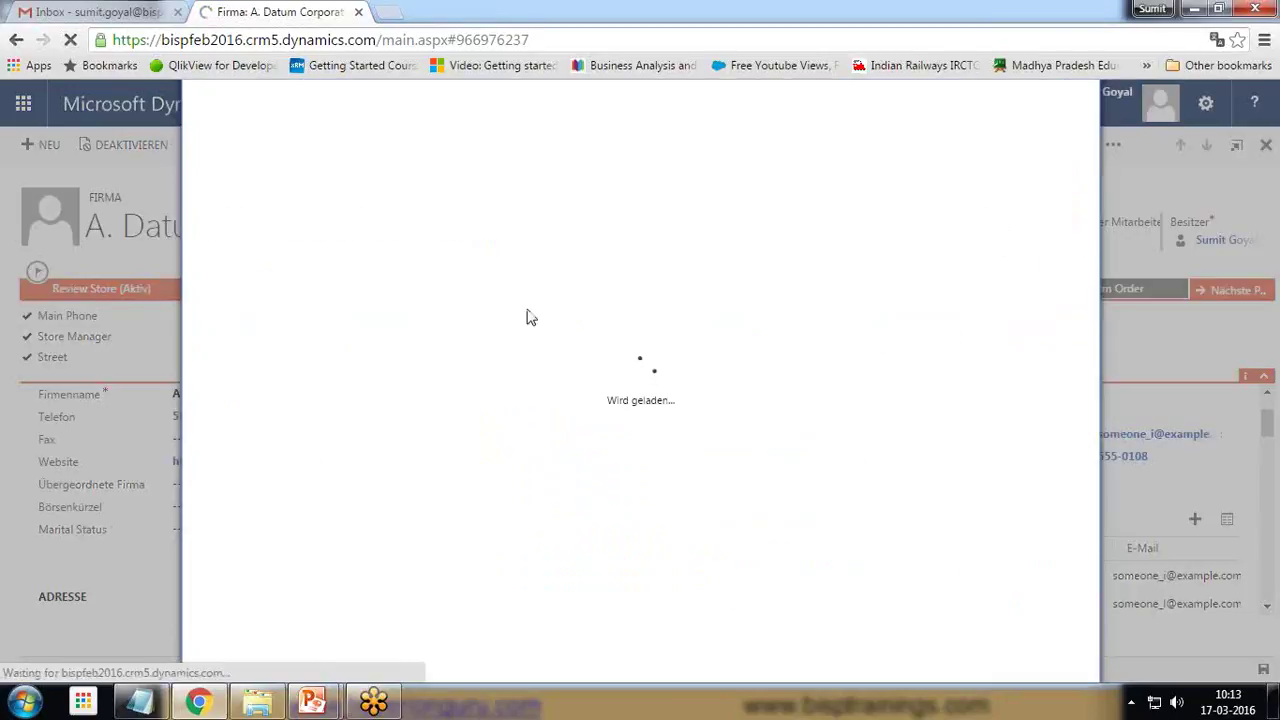
{"action": "left_click", "coordinate": [726, 181]}
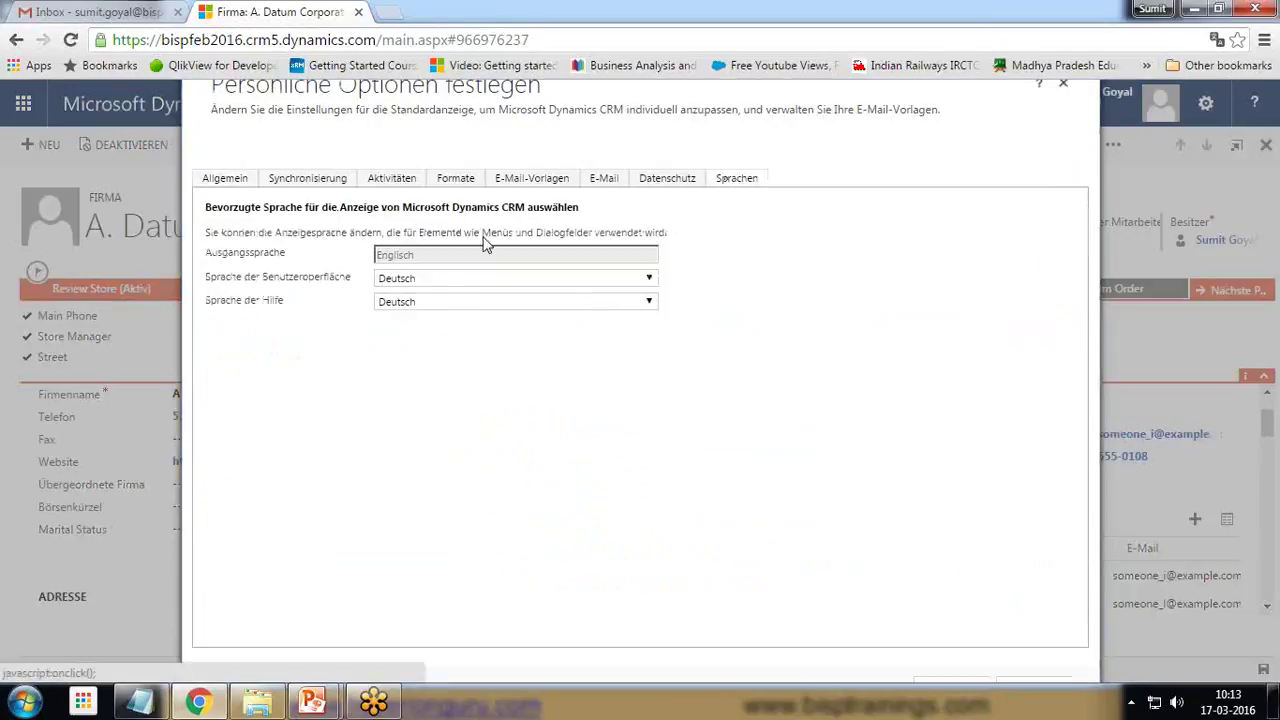
{"action": "left_click", "coordinate": [435, 289]}
{"action": "left_click", "coordinate": [423, 309]}
{"action": "left_click", "coordinate": [955, 687]}
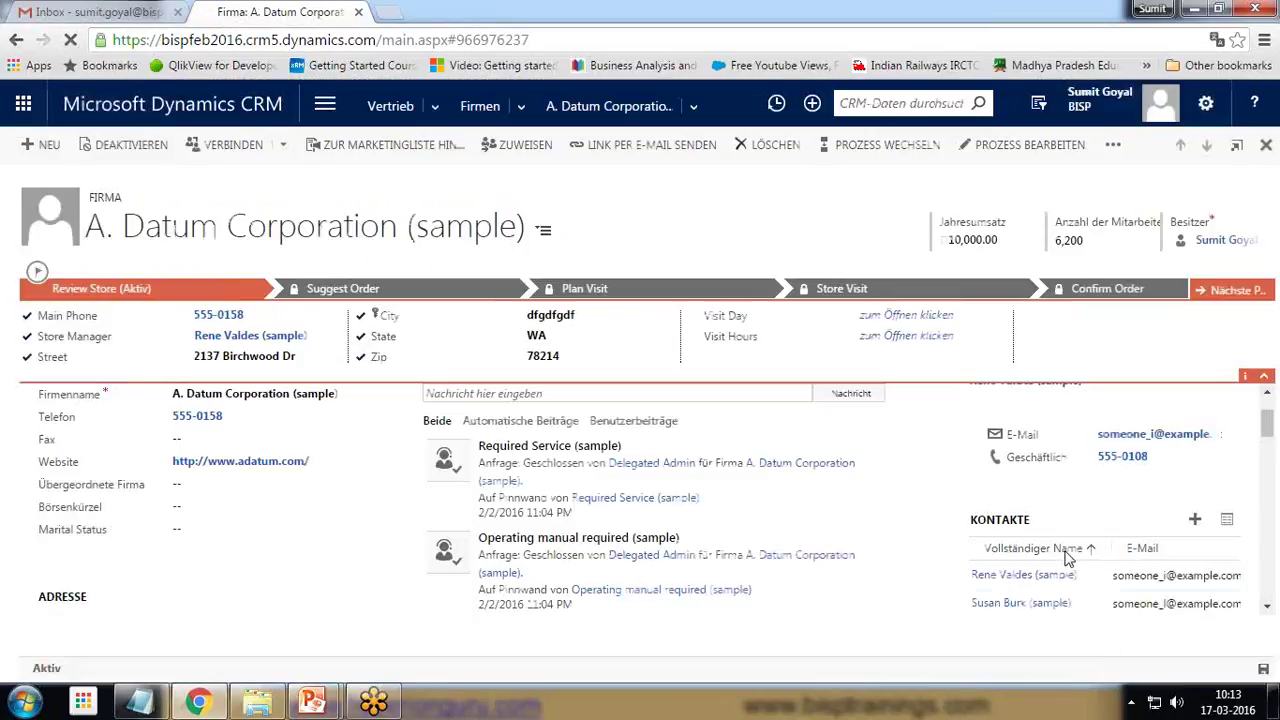
Step: Open the list of all solutions in the Settings area
{"action": "left_click", "coordinate": [325, 106]}
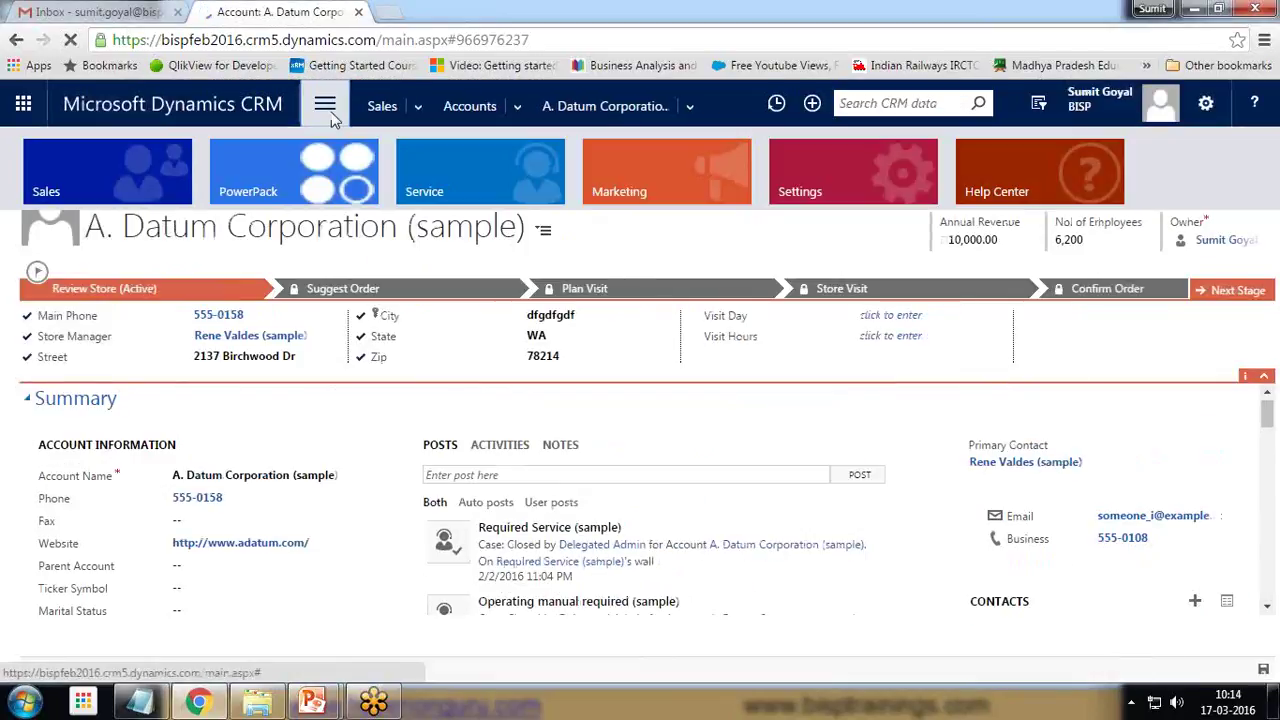
{"action": "left_click", "coordinate": [850, 165]}
{"action": "left_click", "coordinate": [285, 317]}
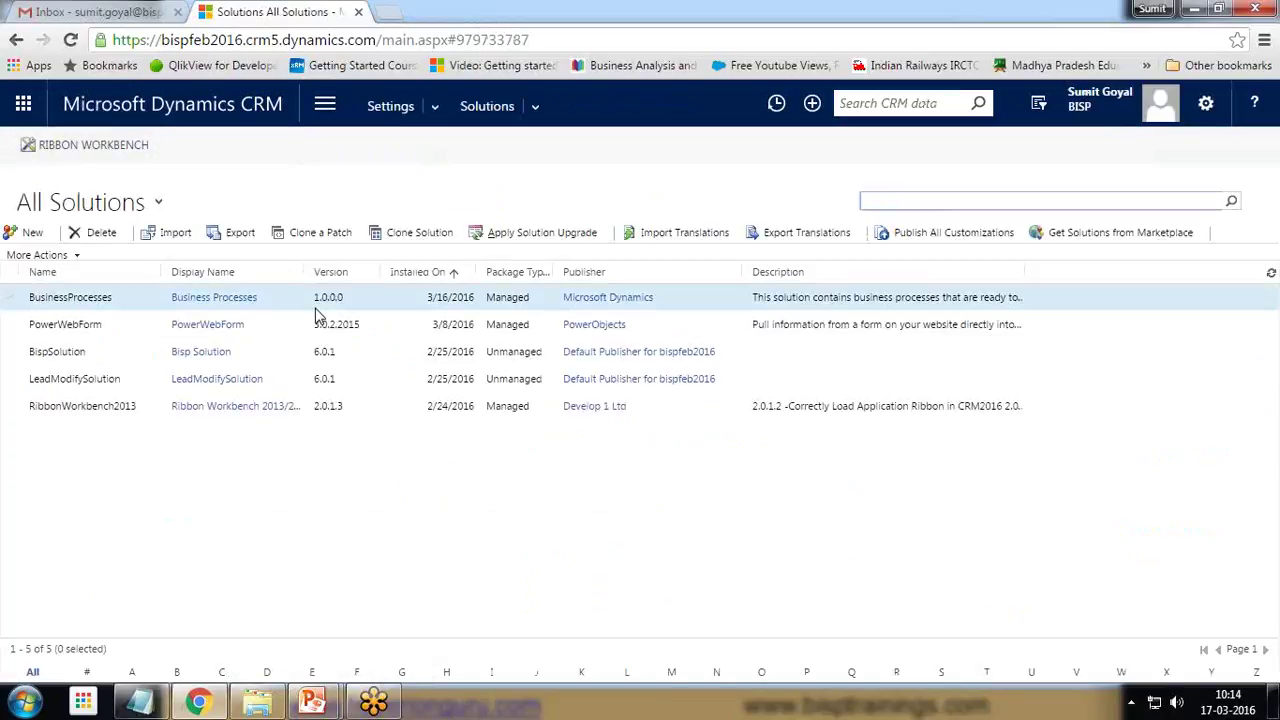
Step: Create and save a solution named Custom Translation with the Default Publisher for bispfeb2016 and version 1.0
{"action": "left_click", "coordinate": [30, 235]}
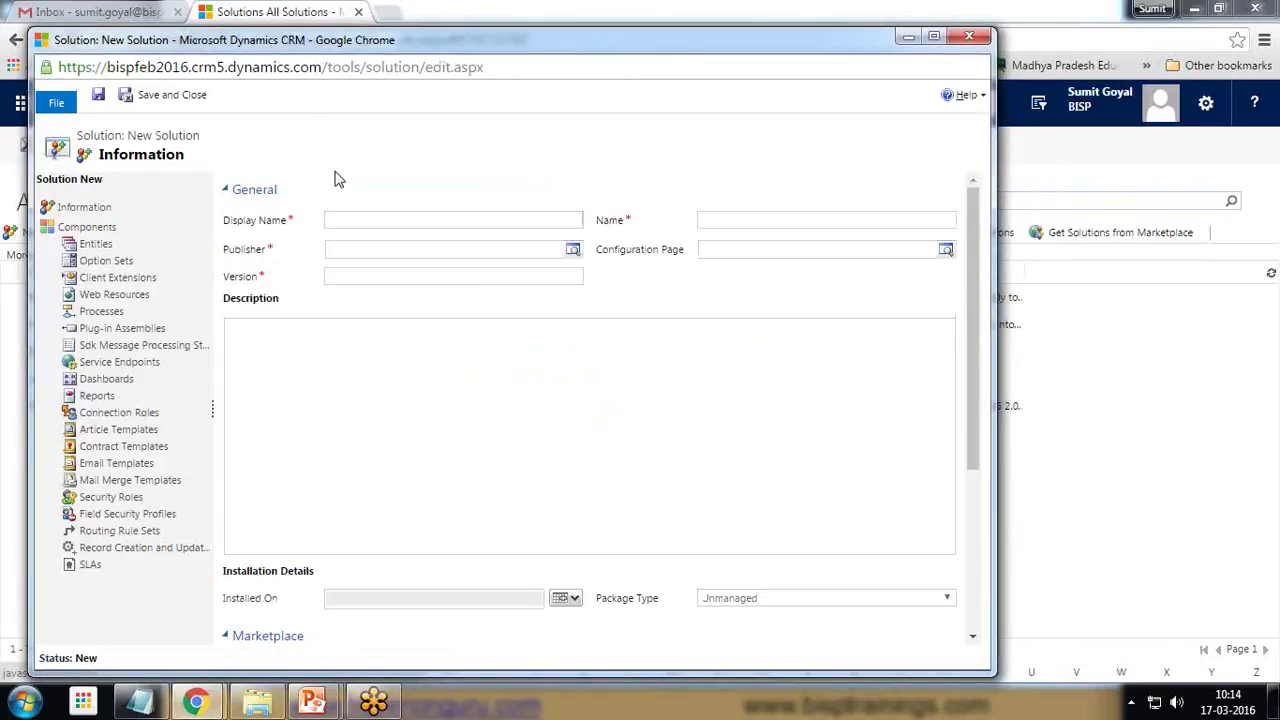
{"action": "left_click", "coordinate": [398, 229]}
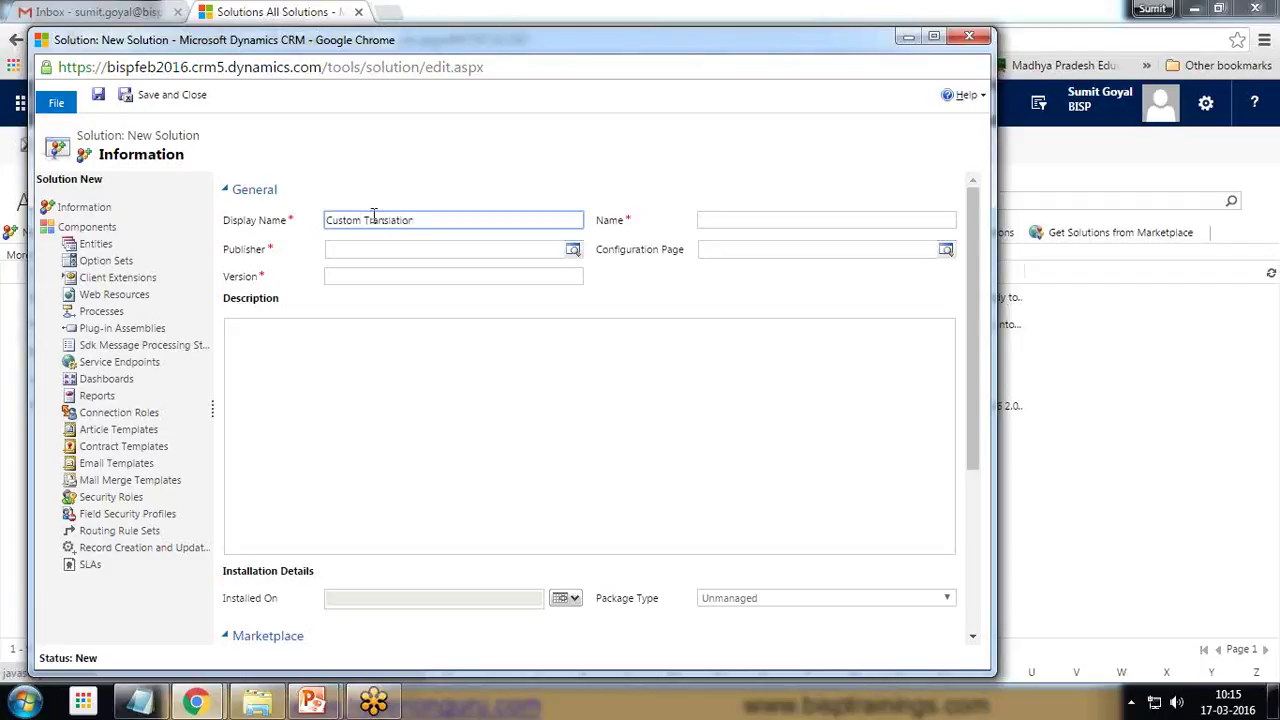
{"action": "left_click", "coordinate": [372, 250]}
{"action": "left_click", "coordinate": [566, 253]}
{"action": "left_click", "coordinate": [360, 274]}
{"action": "left_click", "coordinate": [365, 283]}
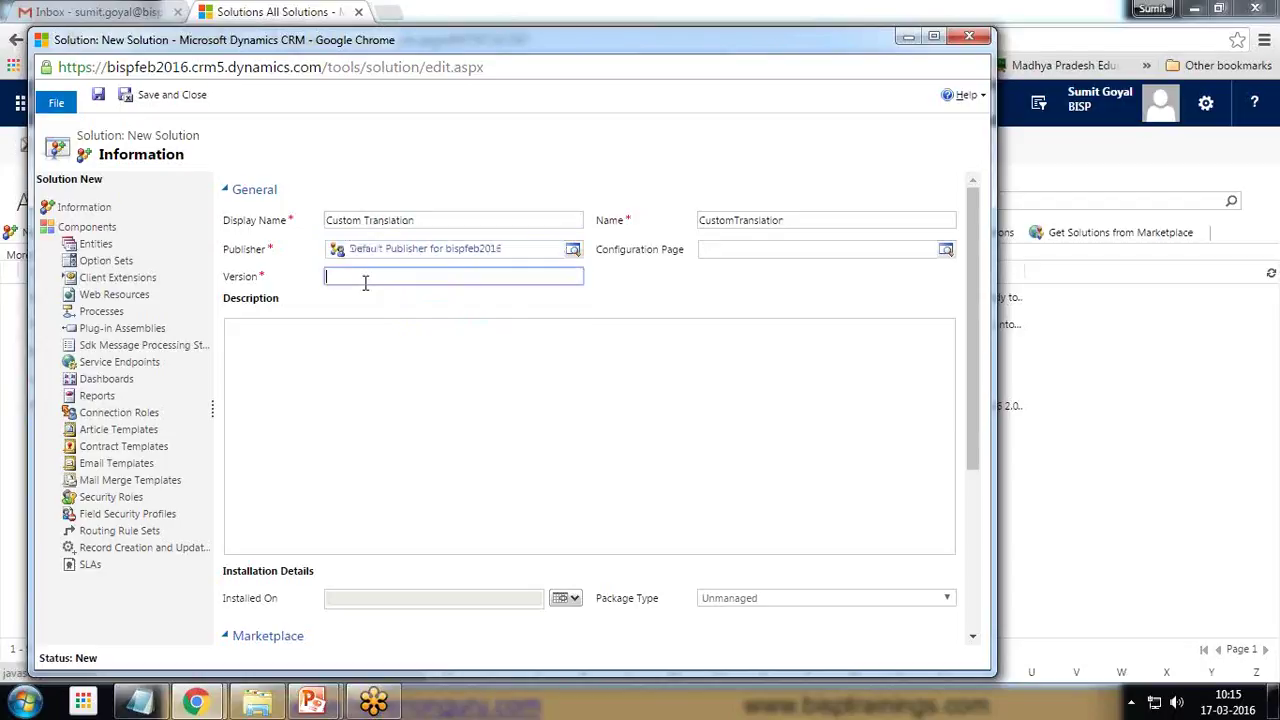
{"action": "type", "text": "1.0"}
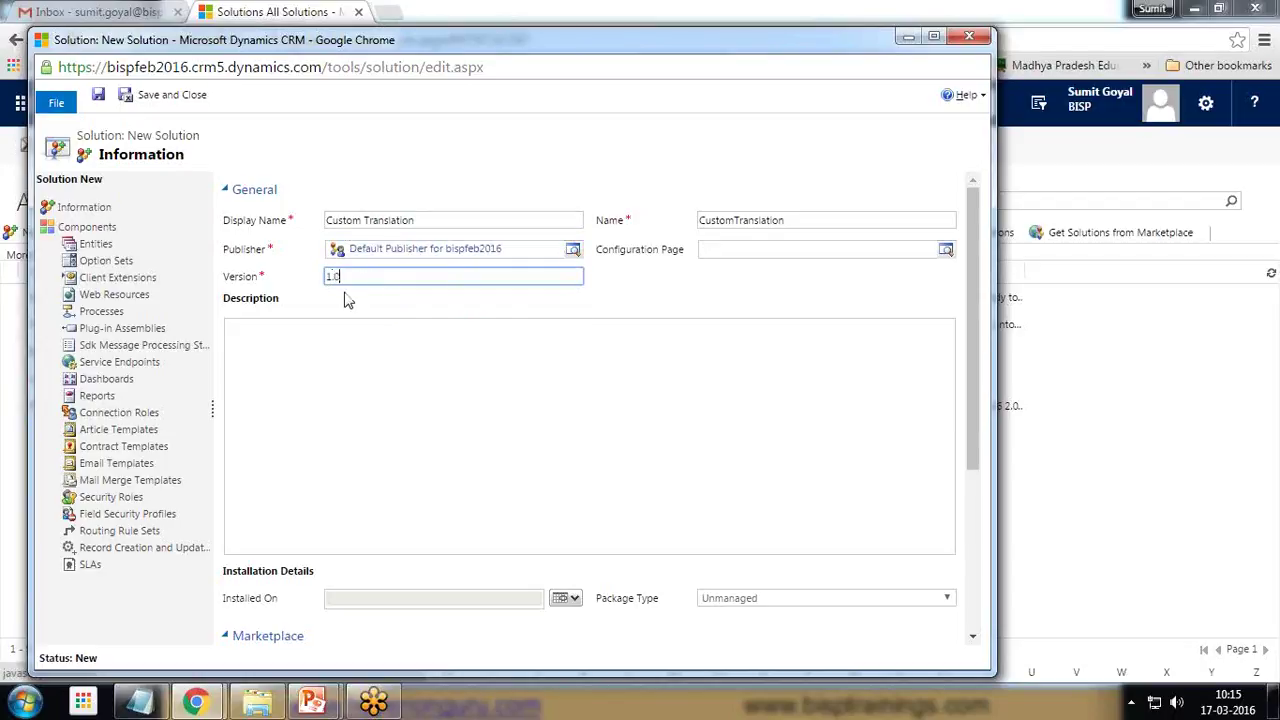
{"action": "left_click", "coordinate": [98, 95]}
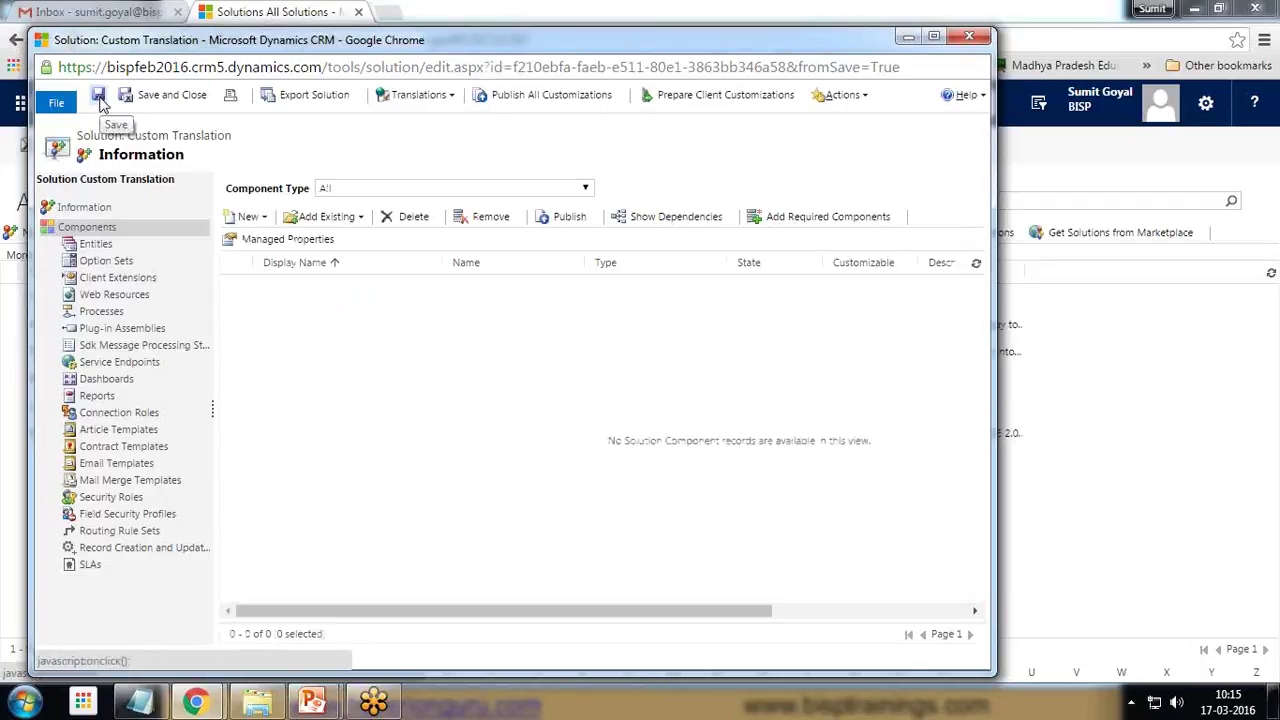
Step: Add the existing Account entity to the Custom Translation solution without including its missing required components
{"action": "left_click", "coordinate": [356, 217]}
{"action": "left_click", "coordinate": [327, 240]}
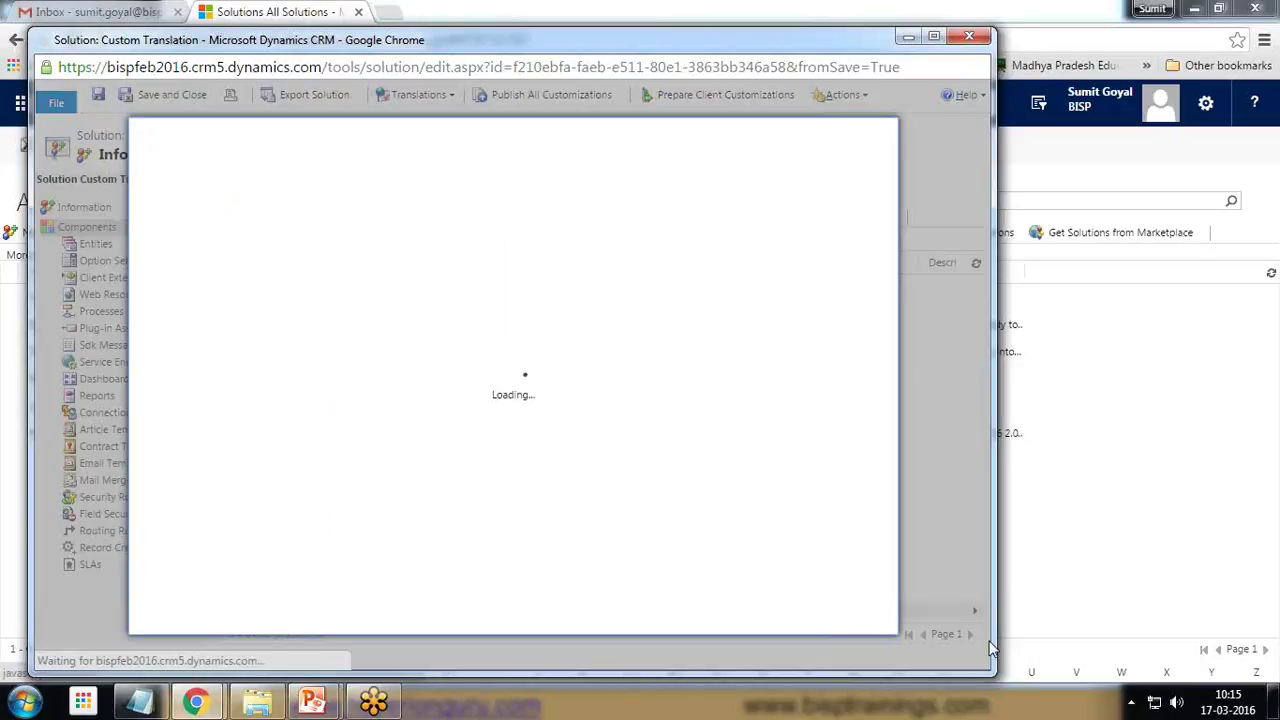
{"action": "left_click", "coordinate": [256, 316]}
{"action": "left_click", "coordinate": [749, 614]}
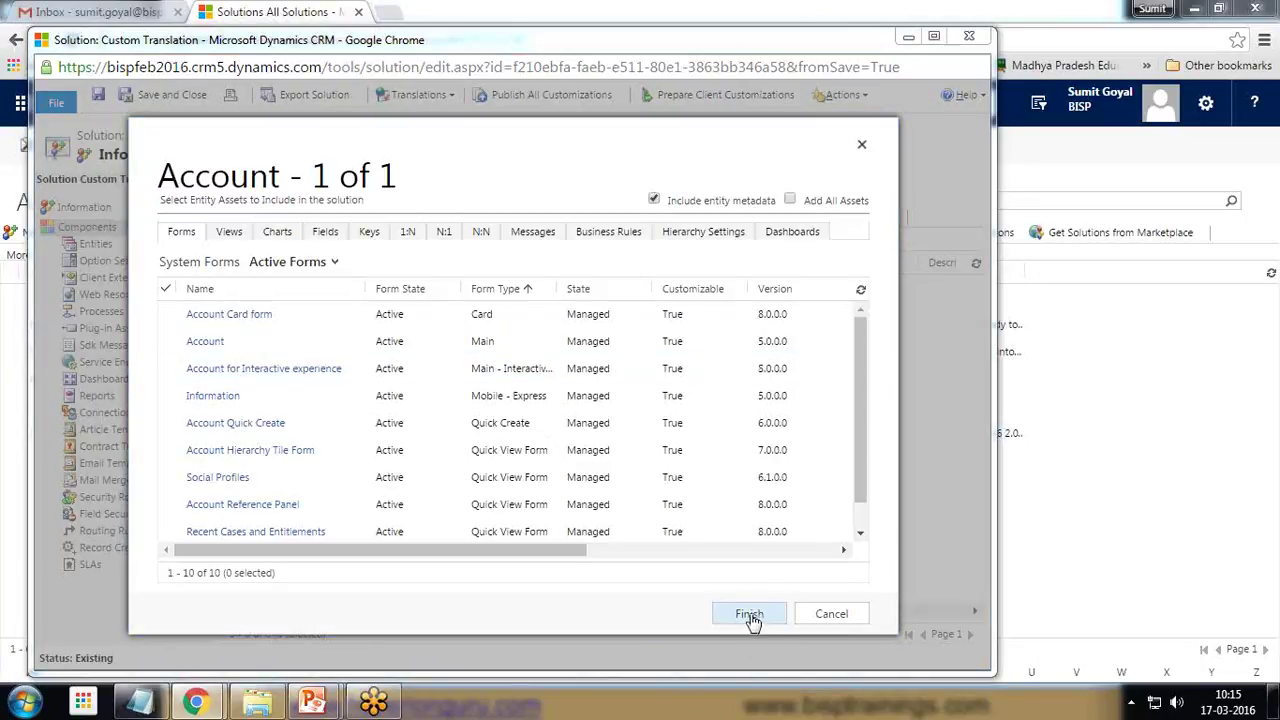
{"action": "left_click", "coordinate": [749, 614]}
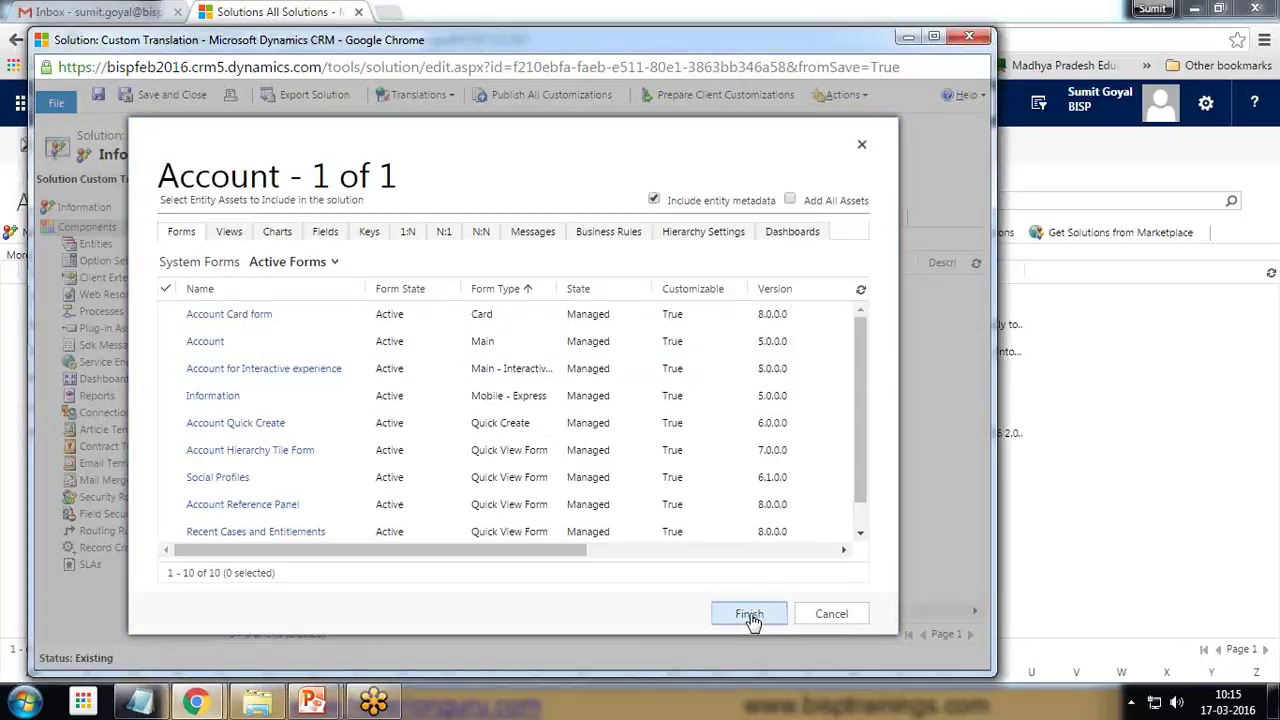
{"action": "left_click", "coordinate": [757, 614]}
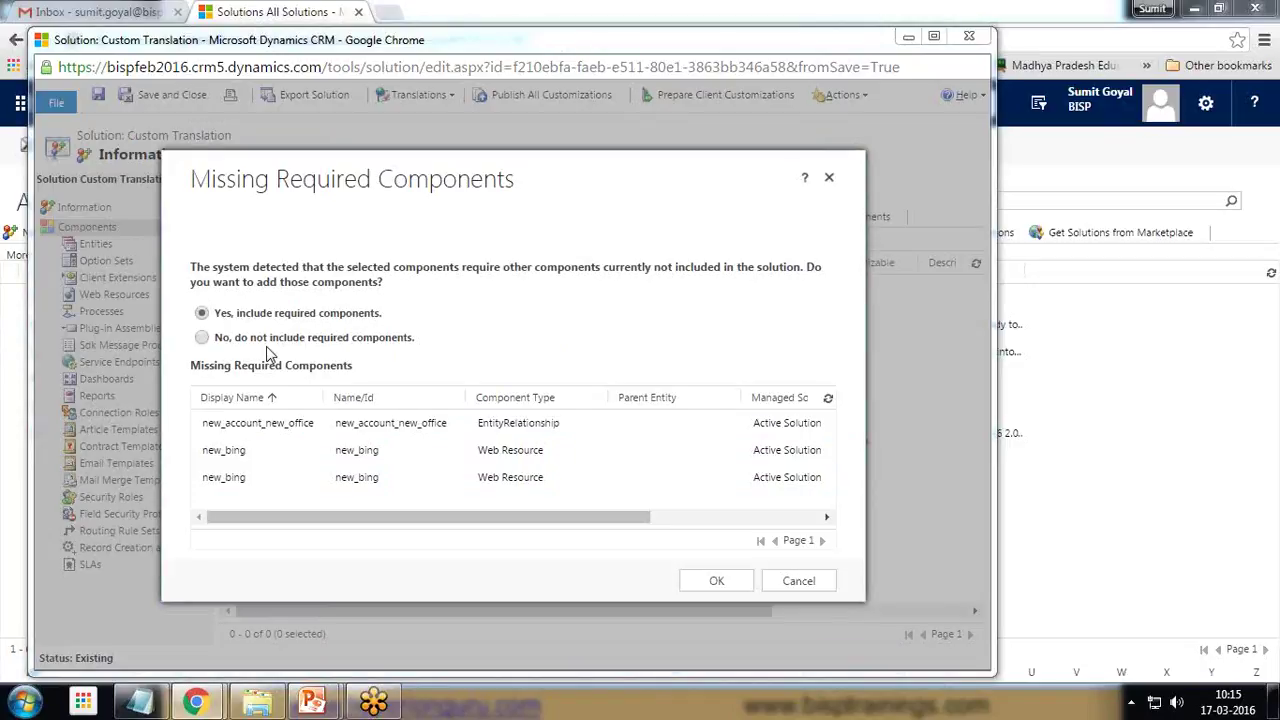
{"action": "left_click", "coordinate": [203, 339]}
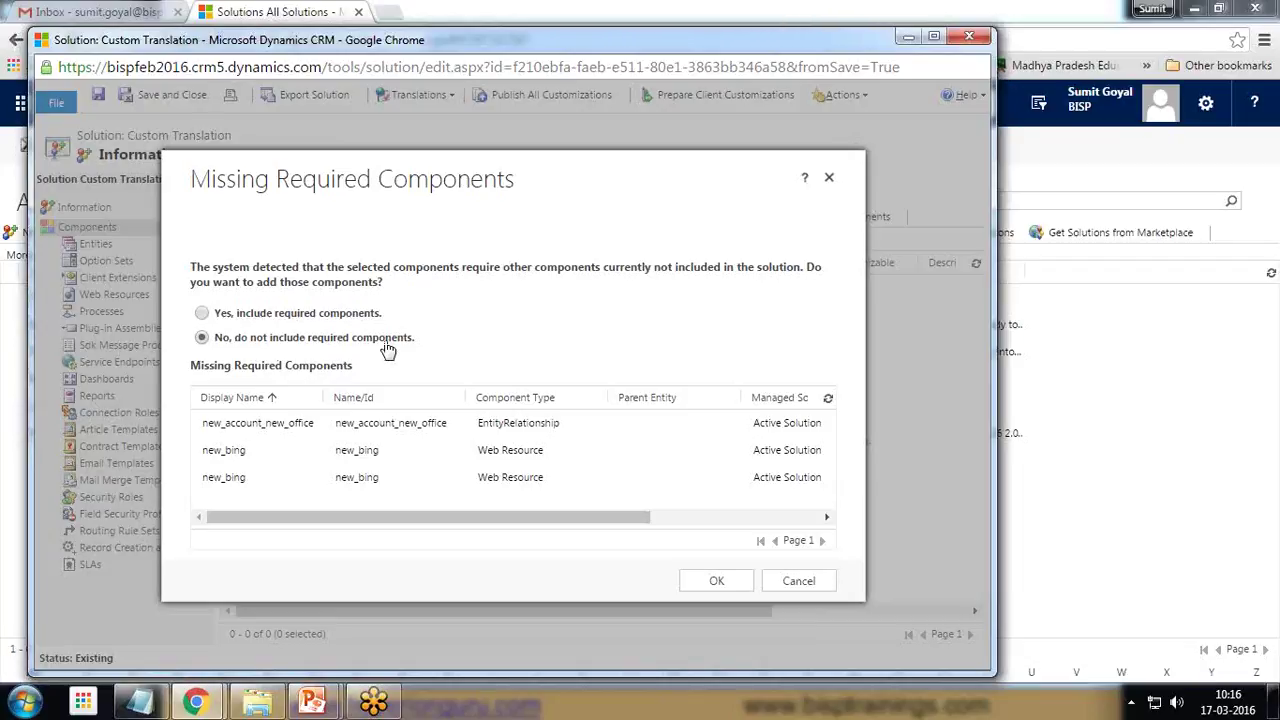
{"action": "left_click", "coordinate": [716, 582]}
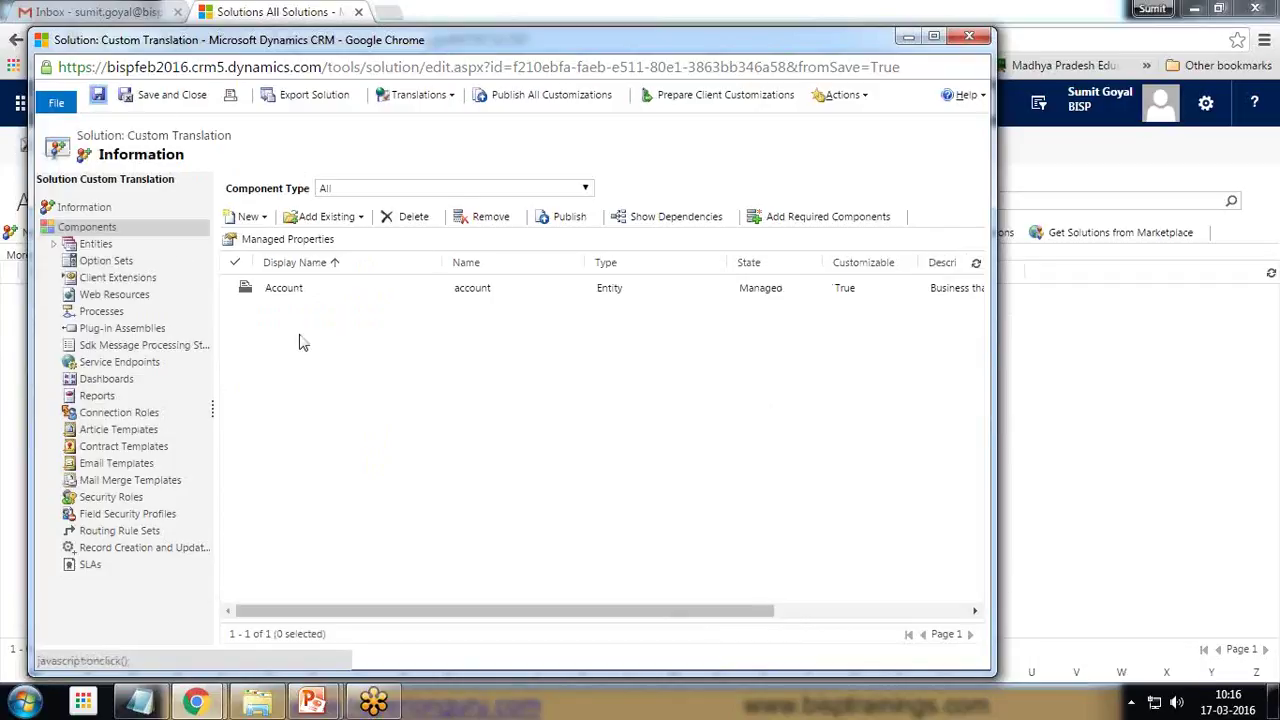
Step: Export the solution's translations and save the ZIP archive CrmTranslations_CustomTranslation_1_0 to the Desktop
{"action": "left_click", "coordinate": [448, 105]}
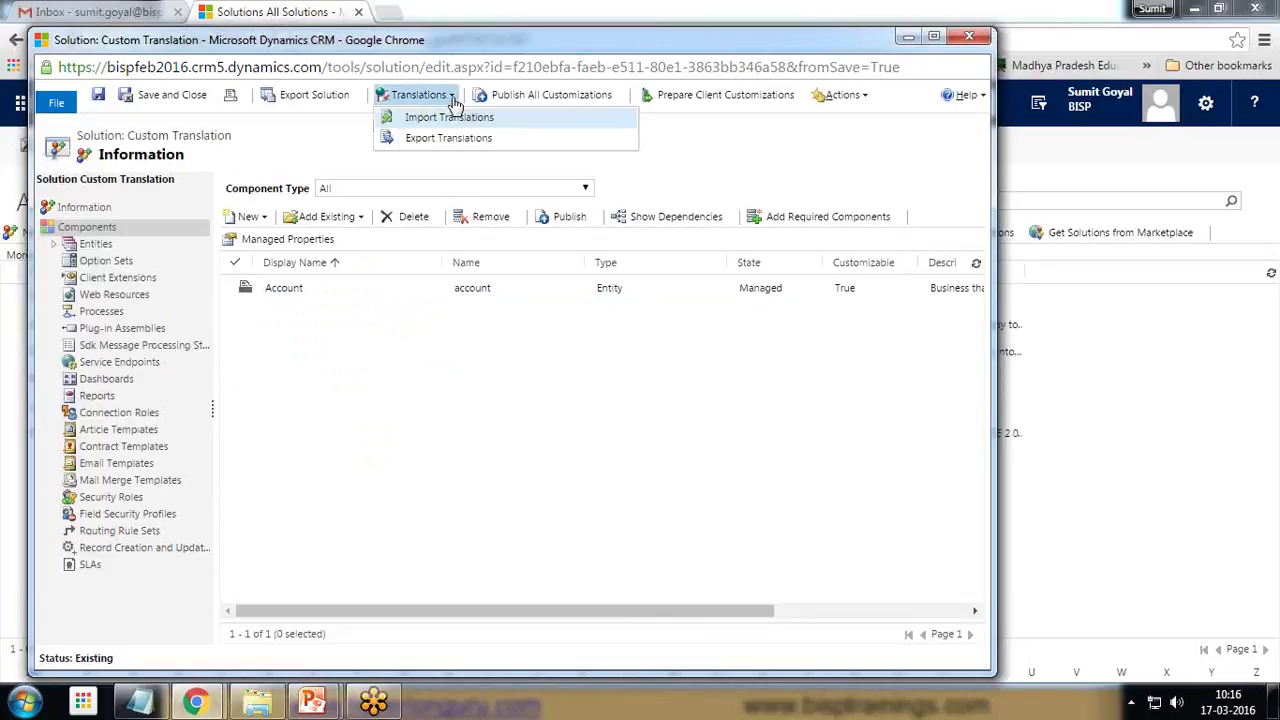
{"action": "left_click", "coordinate": [436, 141]}
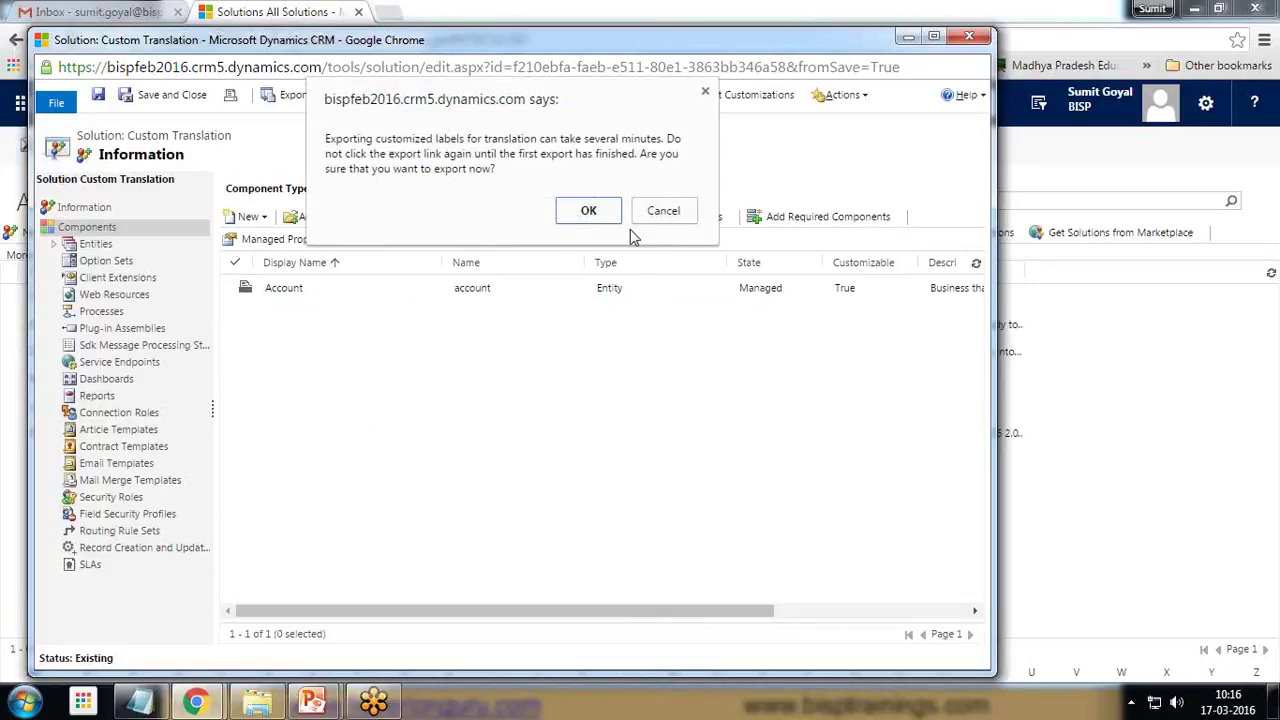
{"action": "left_click", "coordinate": [589, 211]}
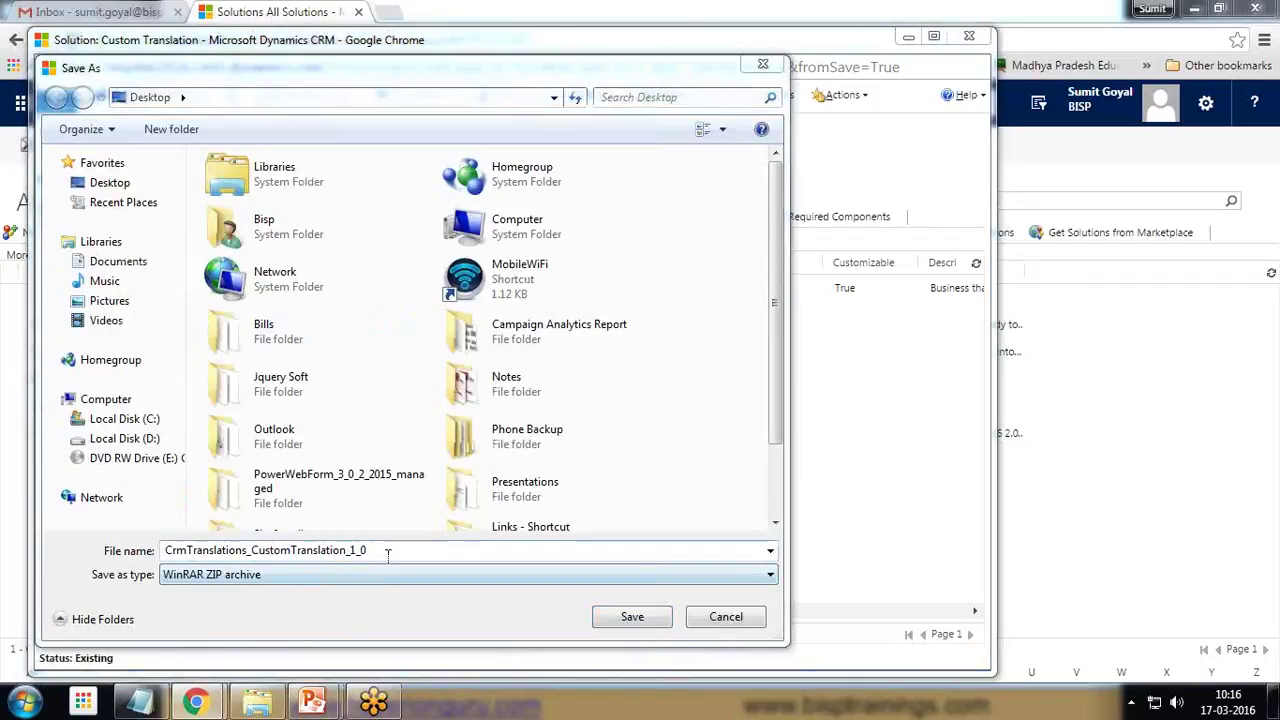
{"action": "left_click_drag", "start_coordinate": [388, 556], "coordinate": [222, 556]}
{"action": "left_click", "coordinate": [628, 614]}
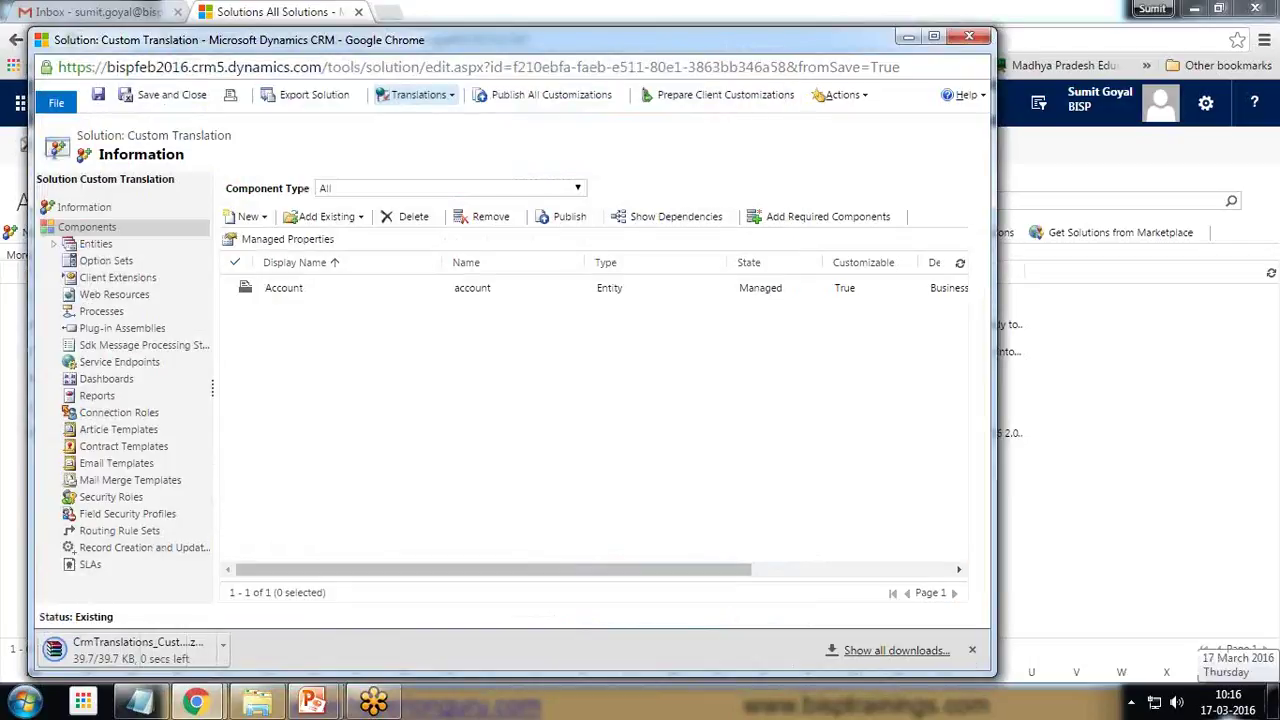
Step: Extract the exported archive on the desktop into the folder CrmTranslations_CustomTranslation_1_0 and open that folder
{"action": "left_click", "coordinate": [1272, 710]}
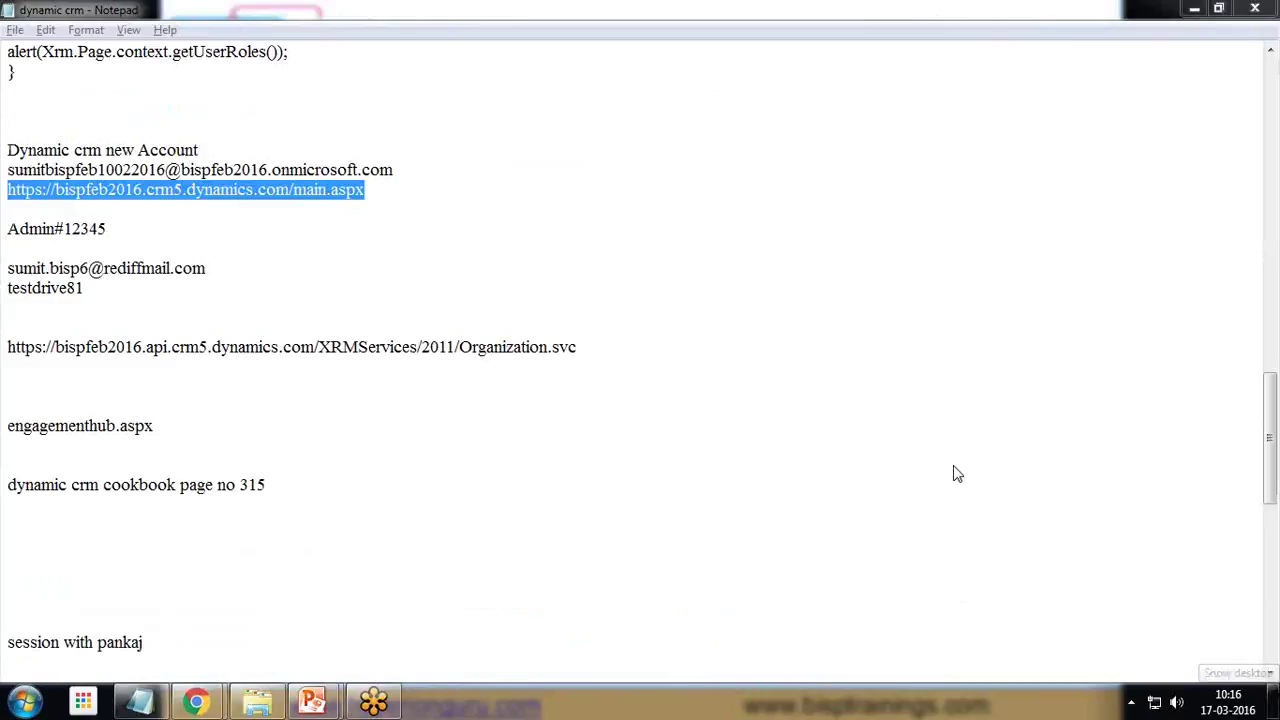
{"action": "right_click", "coordinate": [465, 552]}
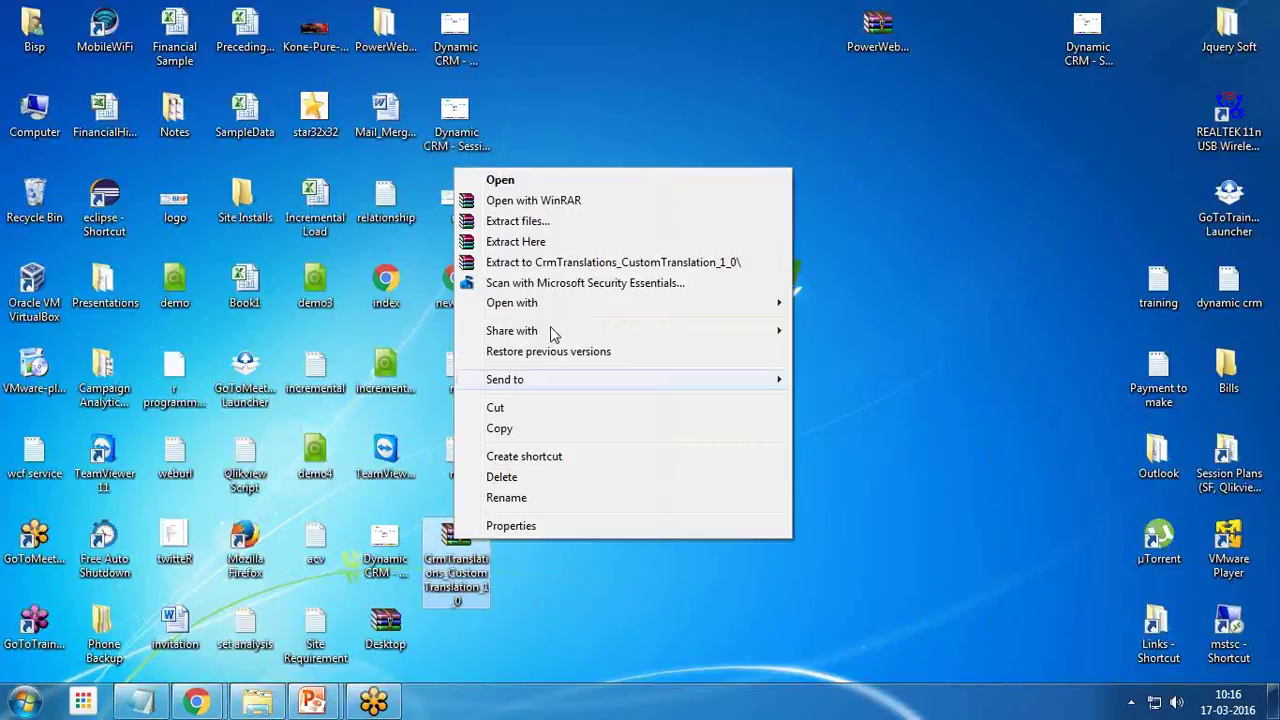
{"action": "left_click", "coordinate": [538, 262]}
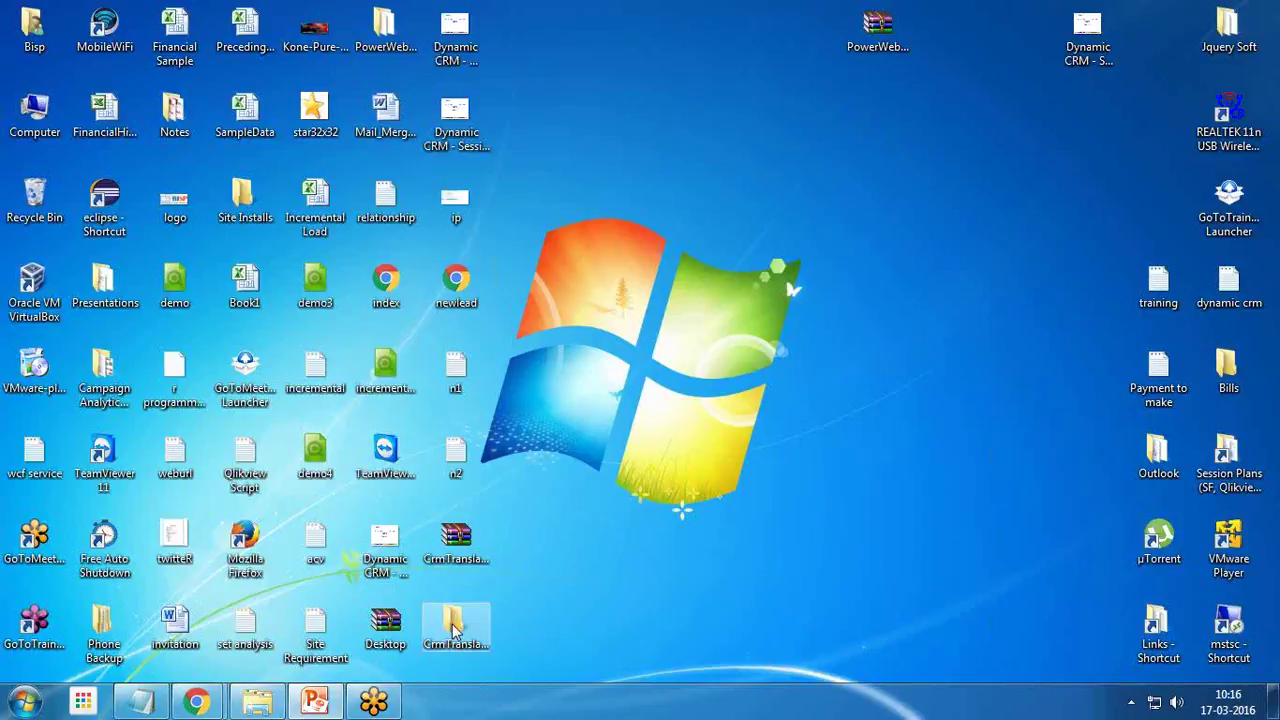
{"action": "left_click", "coordinate": [455, 627]}
{"action": "double_click", "coordinate": [455, 627]}
Step: Start Microsoft Excel 2010 and open the extracted CrmTranslations XML file in it
{"action": "left_click", "coordinate": [214, 143]}
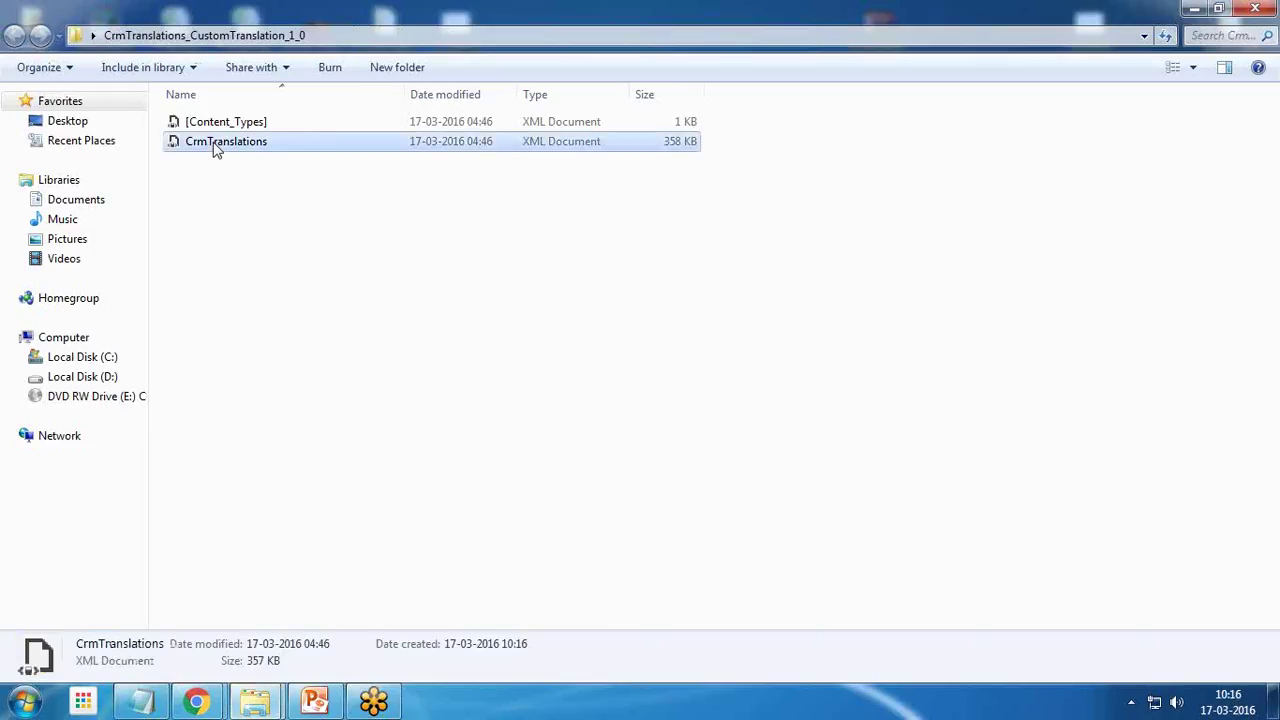
{"action": "left_click", "coordinate": [26, 704]}
{"action": "type", "text": "excel"}
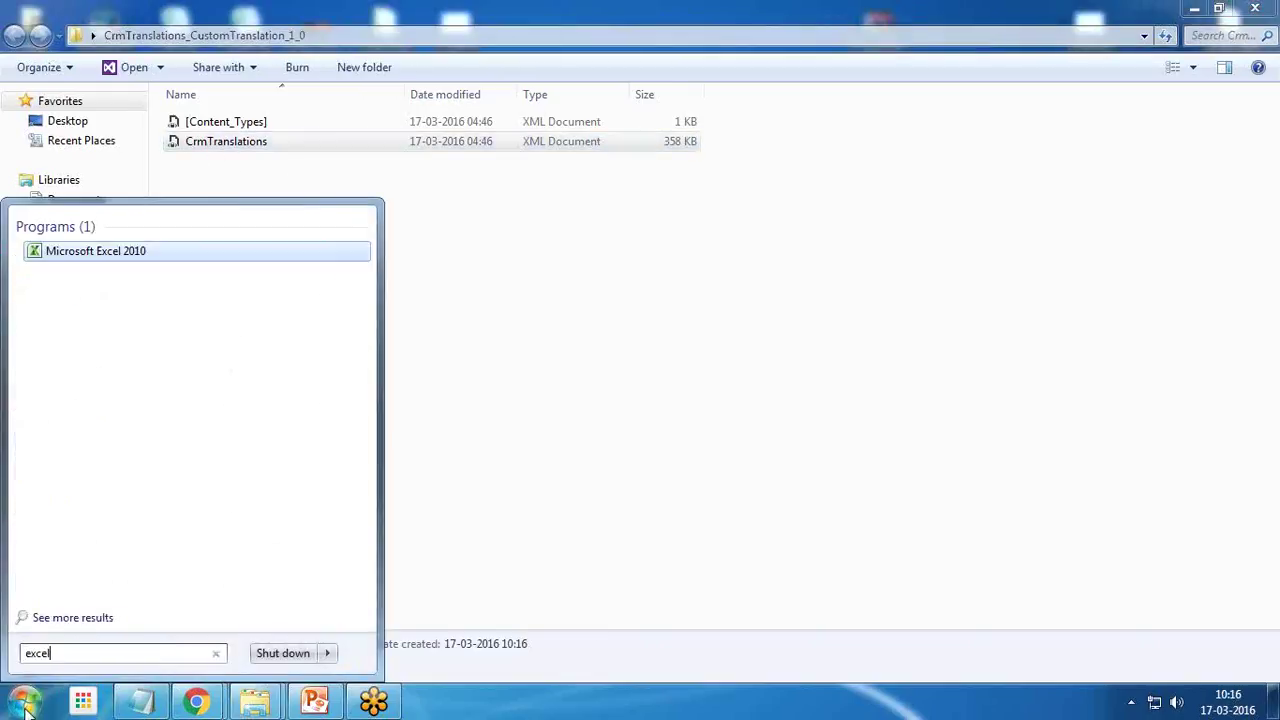
{"action": "key", "text": "Return"}
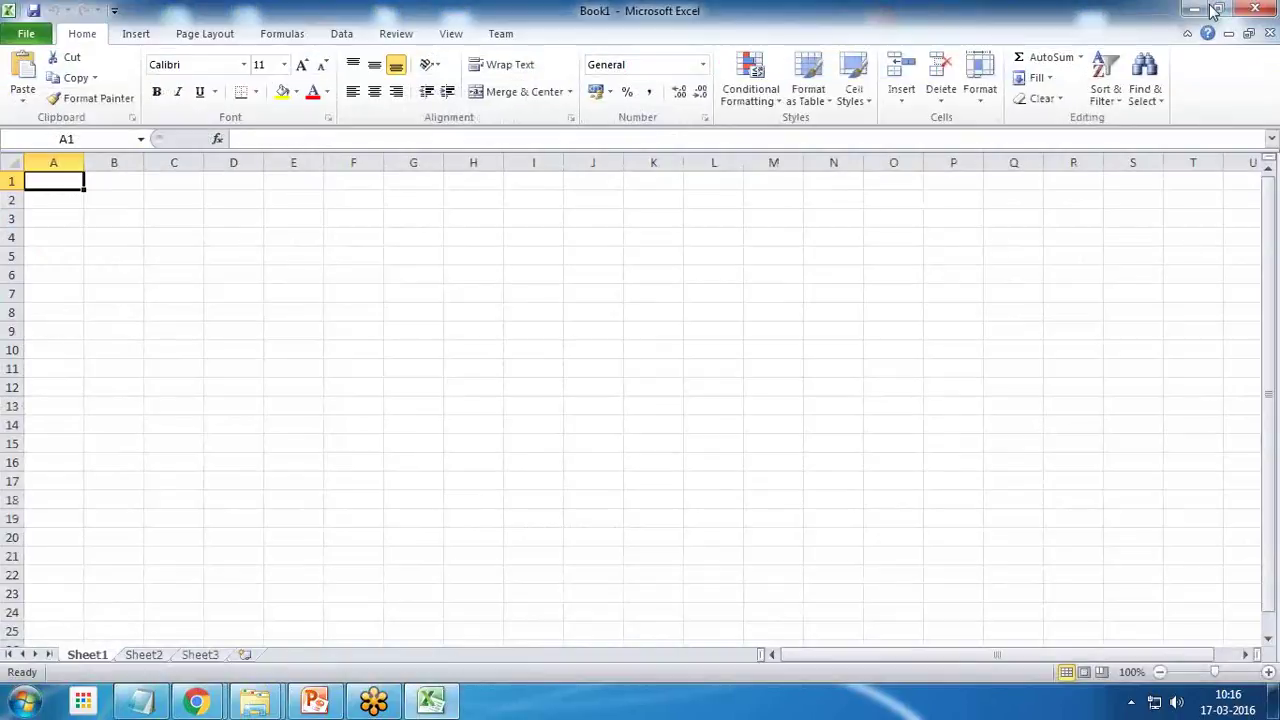
{"action": "left_click", "coordinate": [1219, 8]}
{"action": "double_click", "coordinate": [244, 148]}
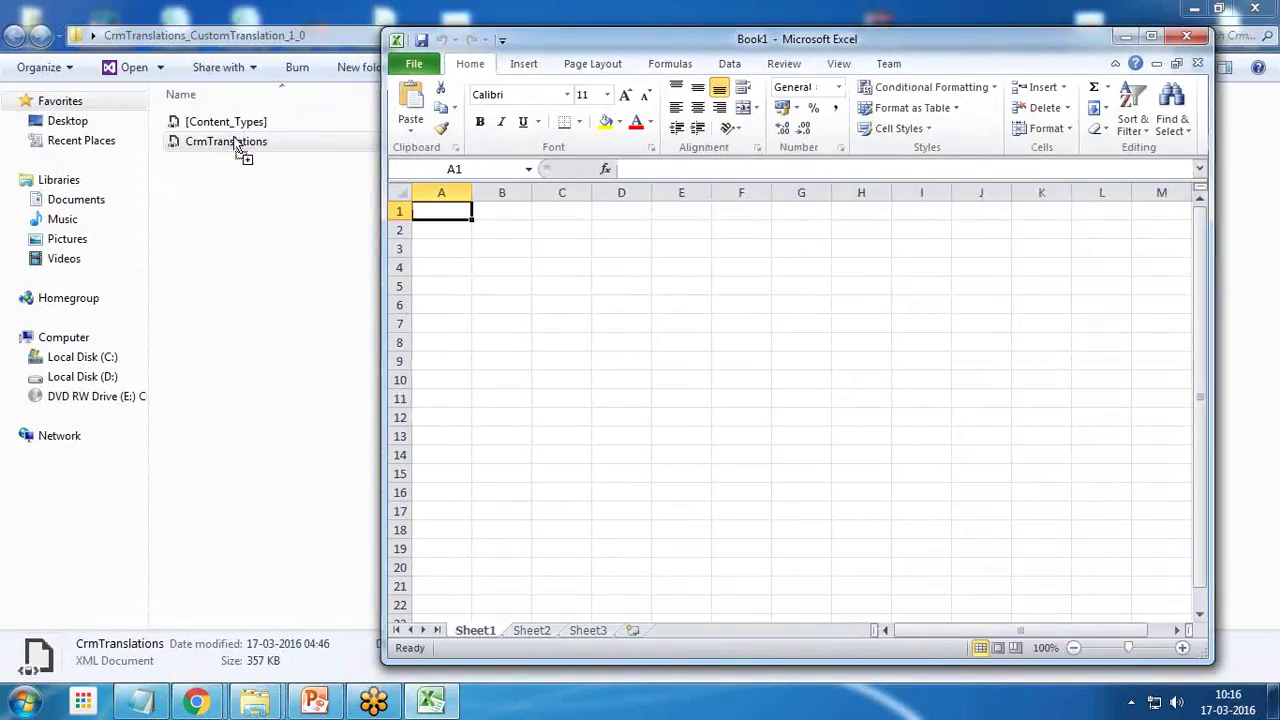
Step: Close the blank Book1 workbook and maximize the CrmTranslations workbook
{"action": "mouse_move", "coordinate": [430, 700]}
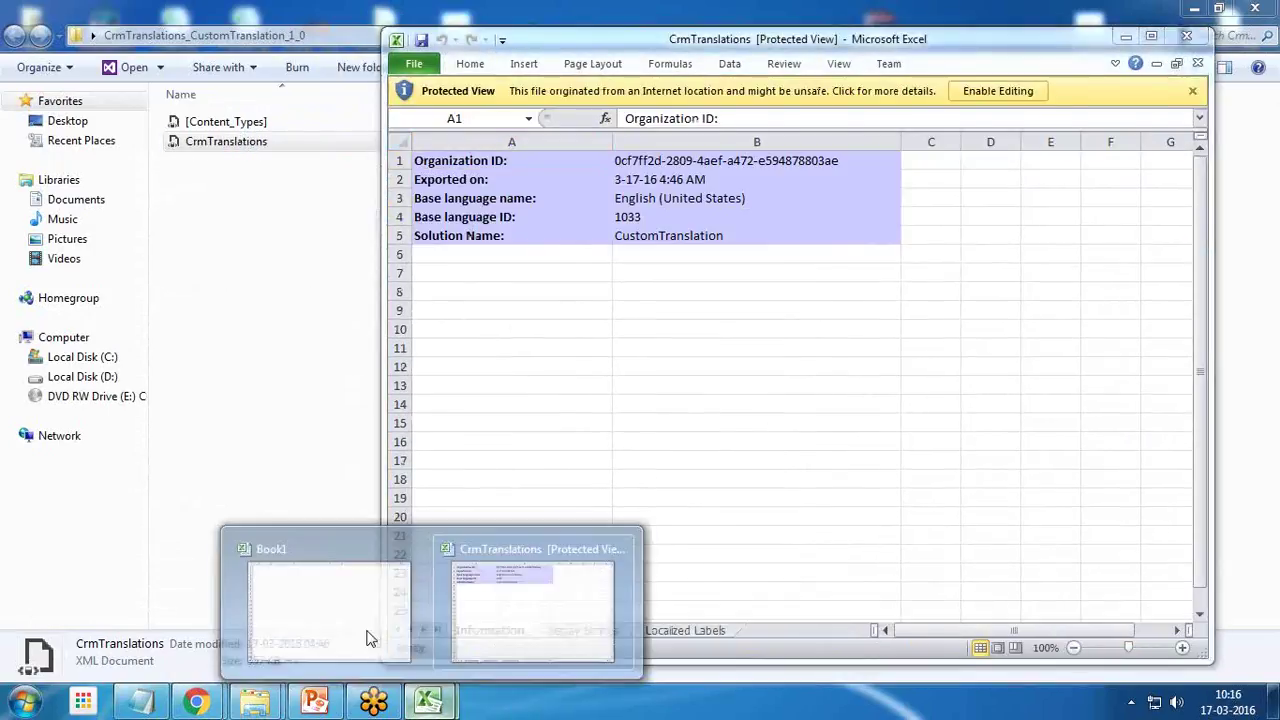
{"action": "left_click", "coordinate": [350, 620]}
{"action": "left_click", "coordinate": [1185, 36]}
{"action": "left_click", "coordinate": [1151, 36]}
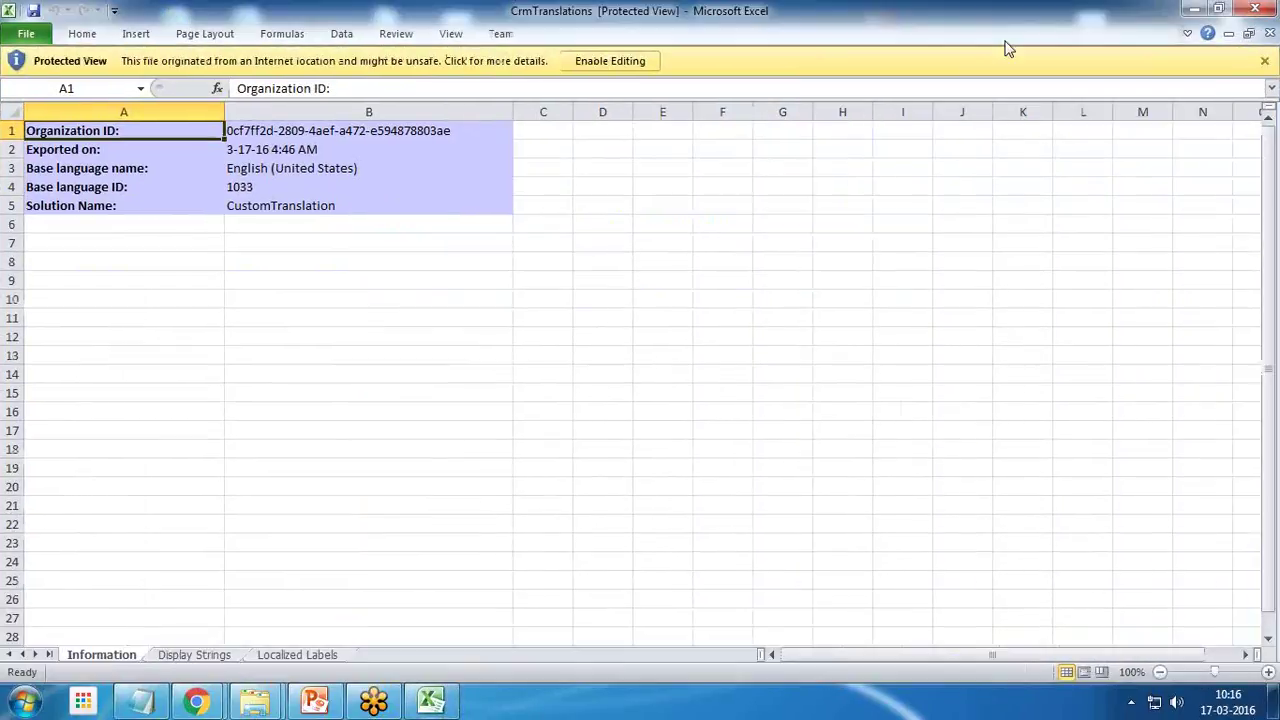
Step: Enable editing of the workbook and widen the 1033 column on the Localized Labels sheet
{"action": "left_click", "coordinate": [654, 58]}
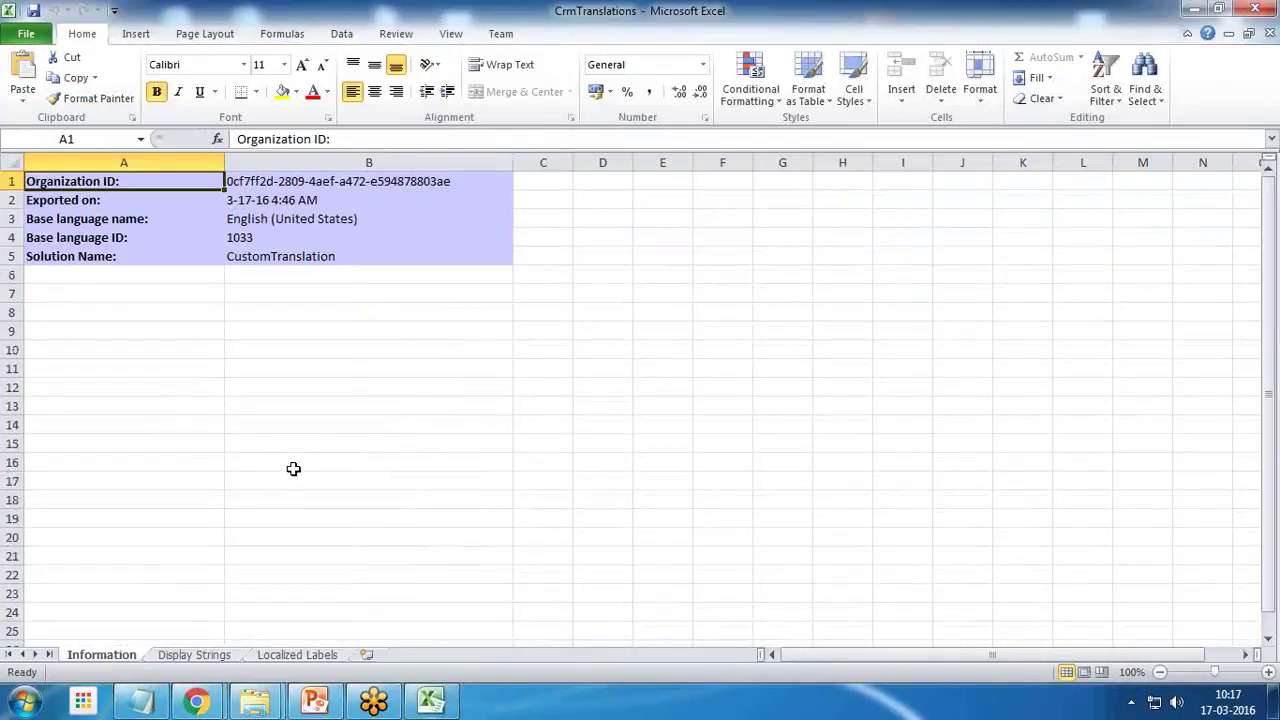
{"action": "left_click", "coordinate": [243, 238]}
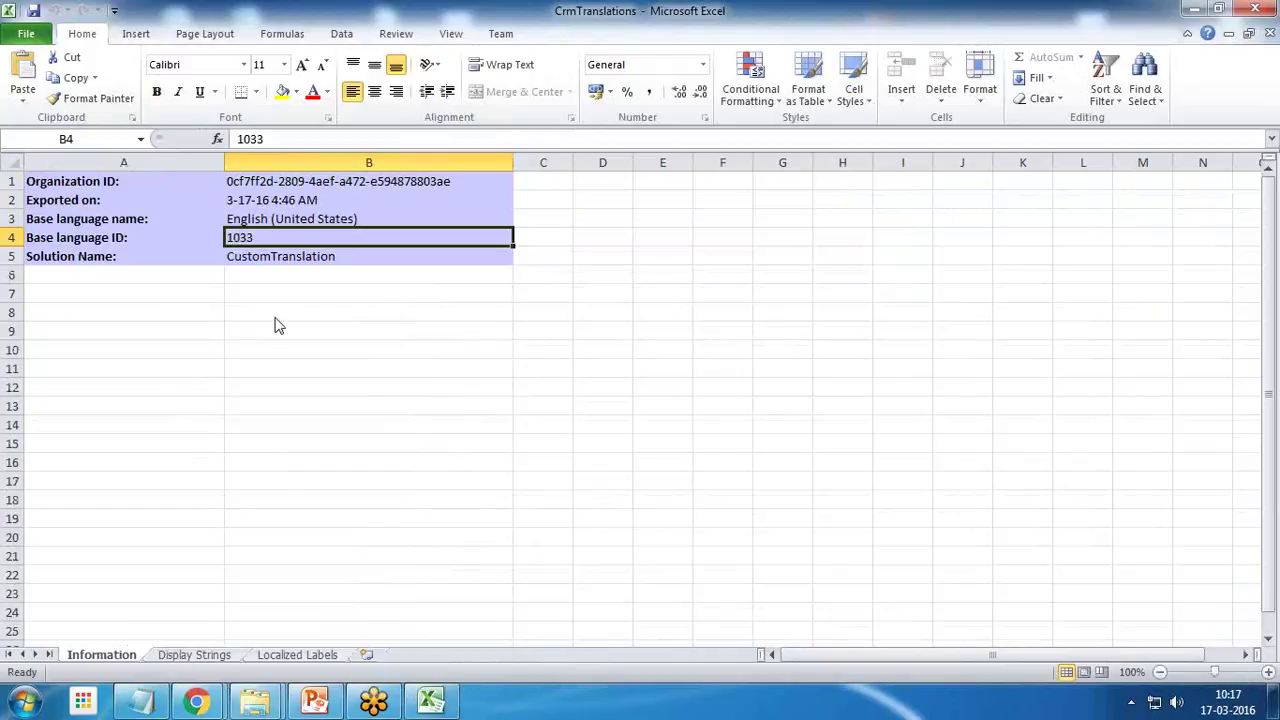
{"action": "left_click", "coordinate": [297, 654]}
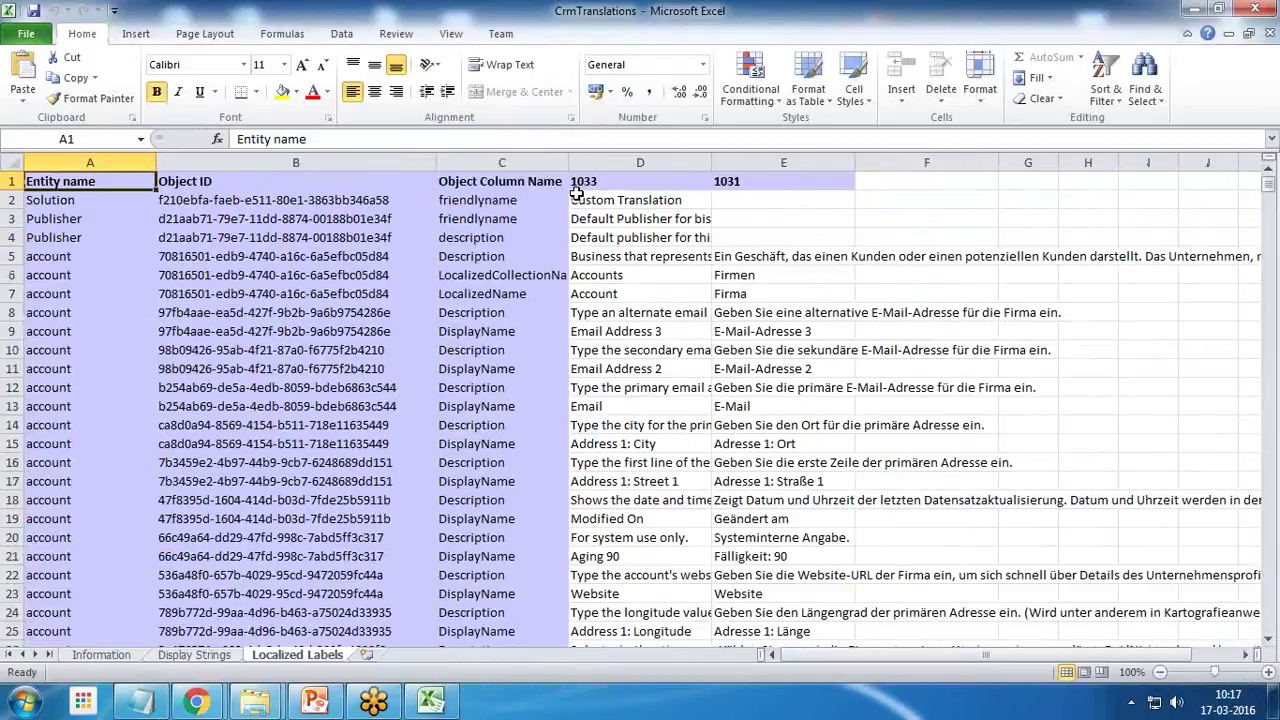
{"action": "left_click_drag", "start_coordinate": [711, 162], "coordinate": [828, 157]}
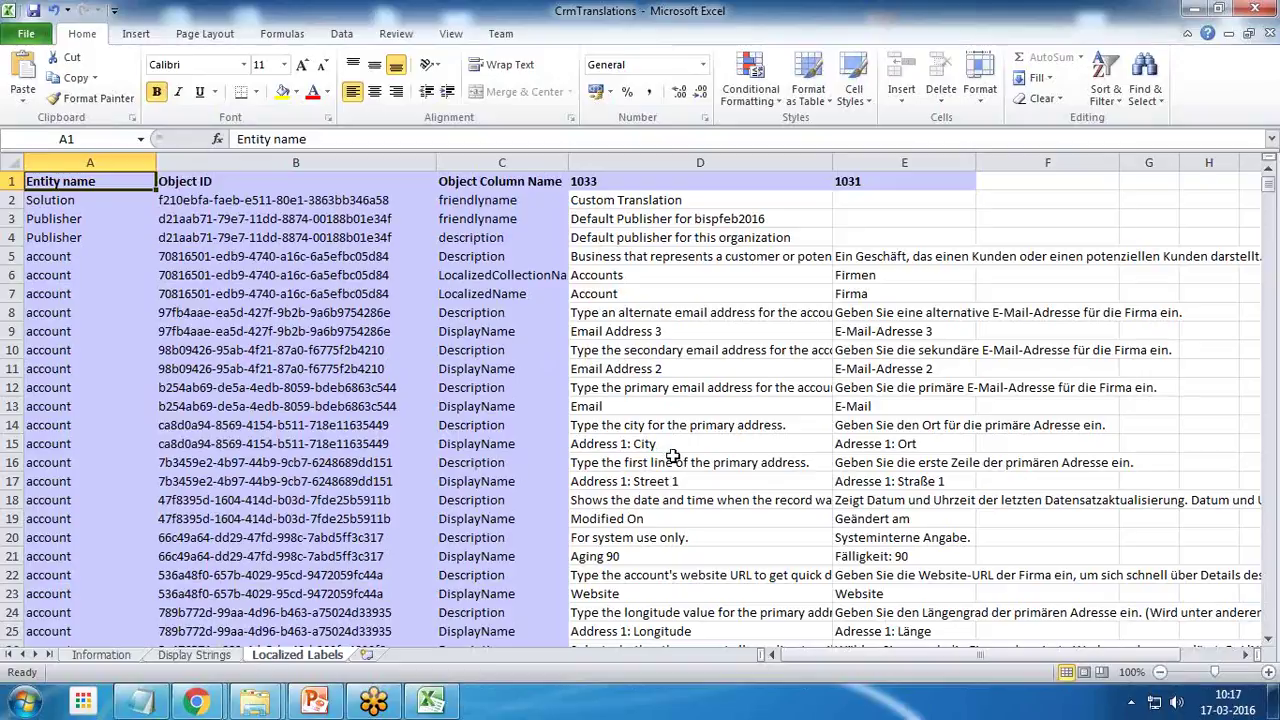
Step: Find the account entity's Marital Status labels and option values on the sheet, together with their cells in the 1031 column
{"action": "left_click", "coordinate": [619, 462]}
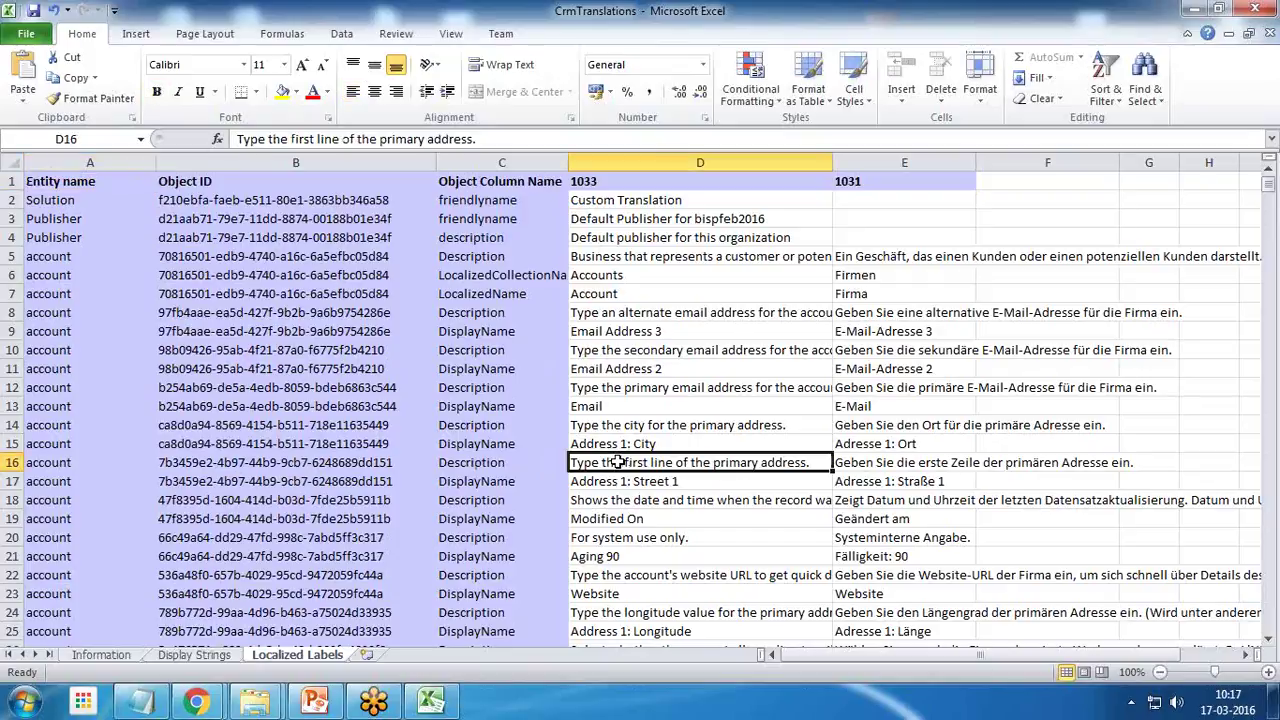
{"action": "scroll", "coordinate": [619, 462], "scroll_direction": "down", "scroll_amount": 10}
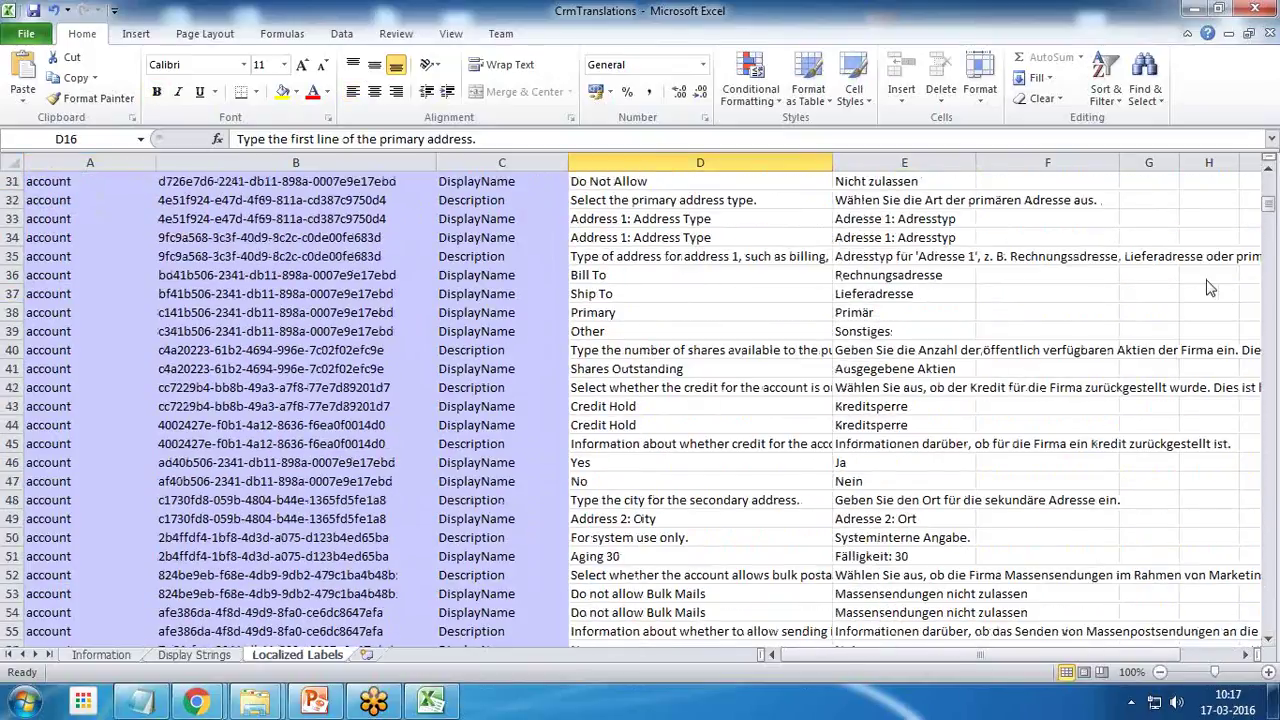
{"action": "scroll", "coordinate": [1218, 270], "scroll_direction": "down", "scroll_amount": 6}
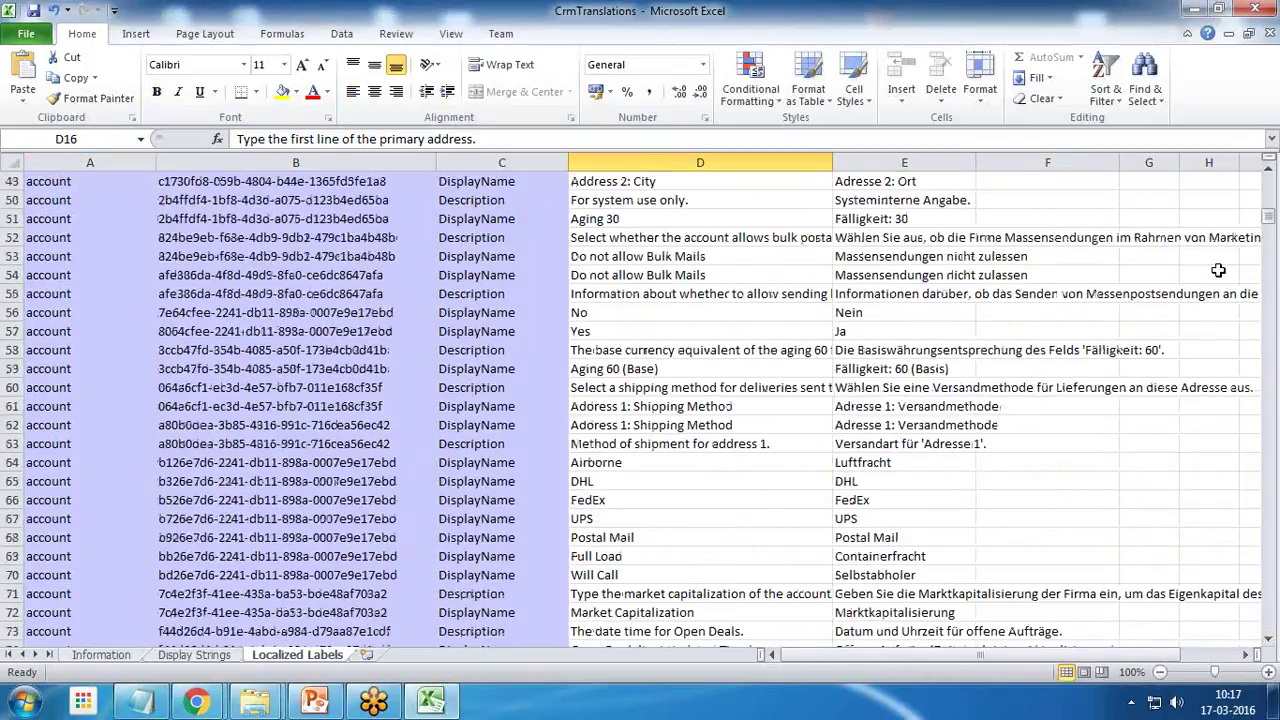
{"action": "scroll", "coordinate": [1218, 270], "scroll_direction": "down", "scroll_amount": 19}
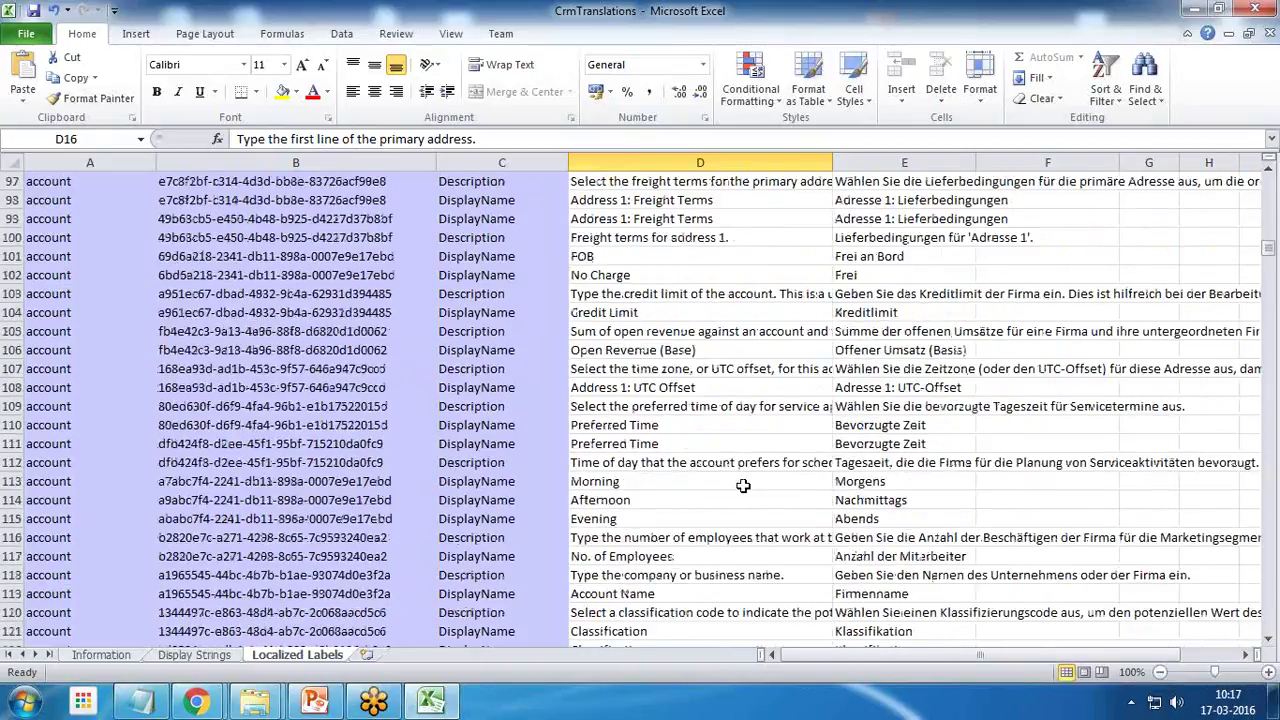
{"action": "scroll", "coordinate": [743, 485], "scroll_direction": "down", "scroll_amount": 20}
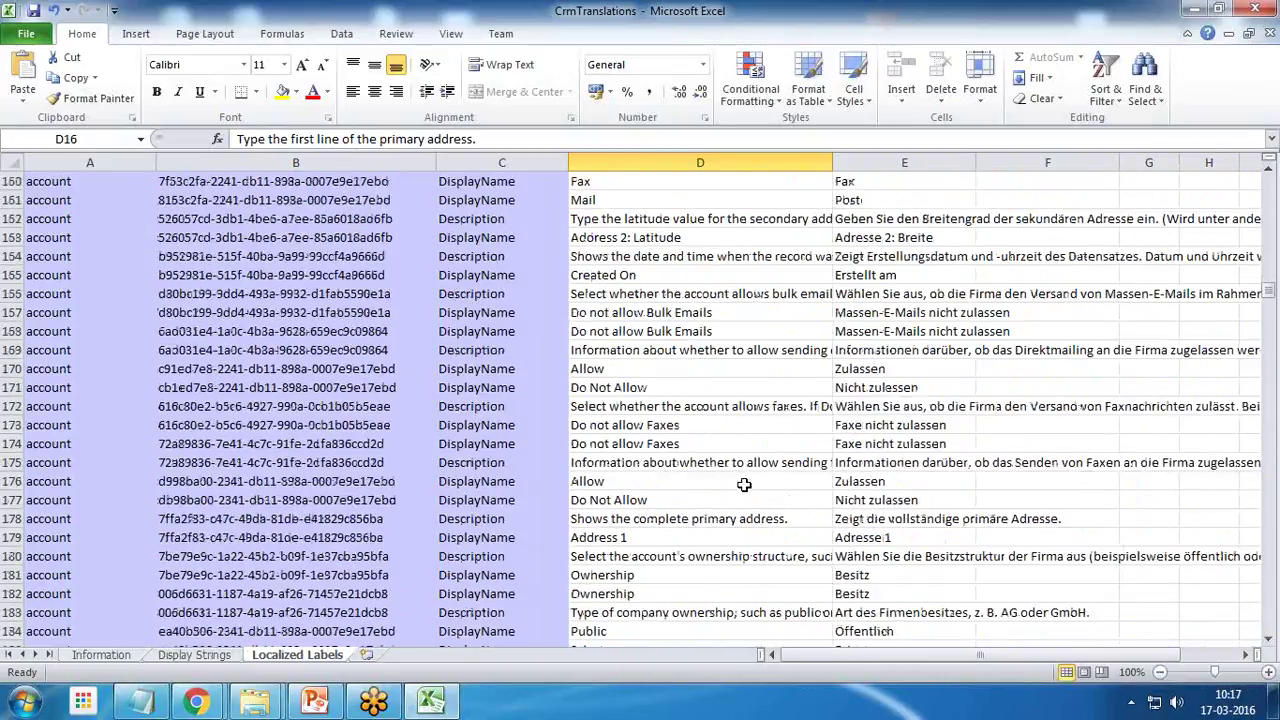
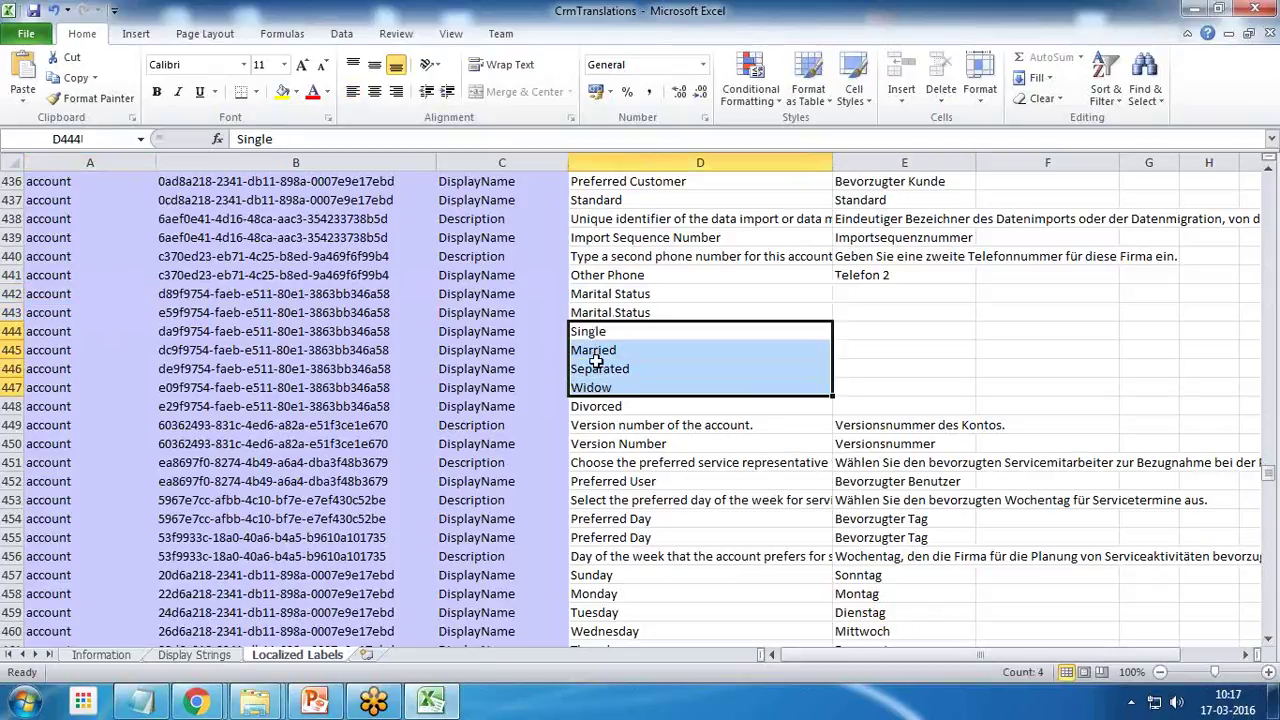
{"action": "left_click", "coordinate": [601, 410]}
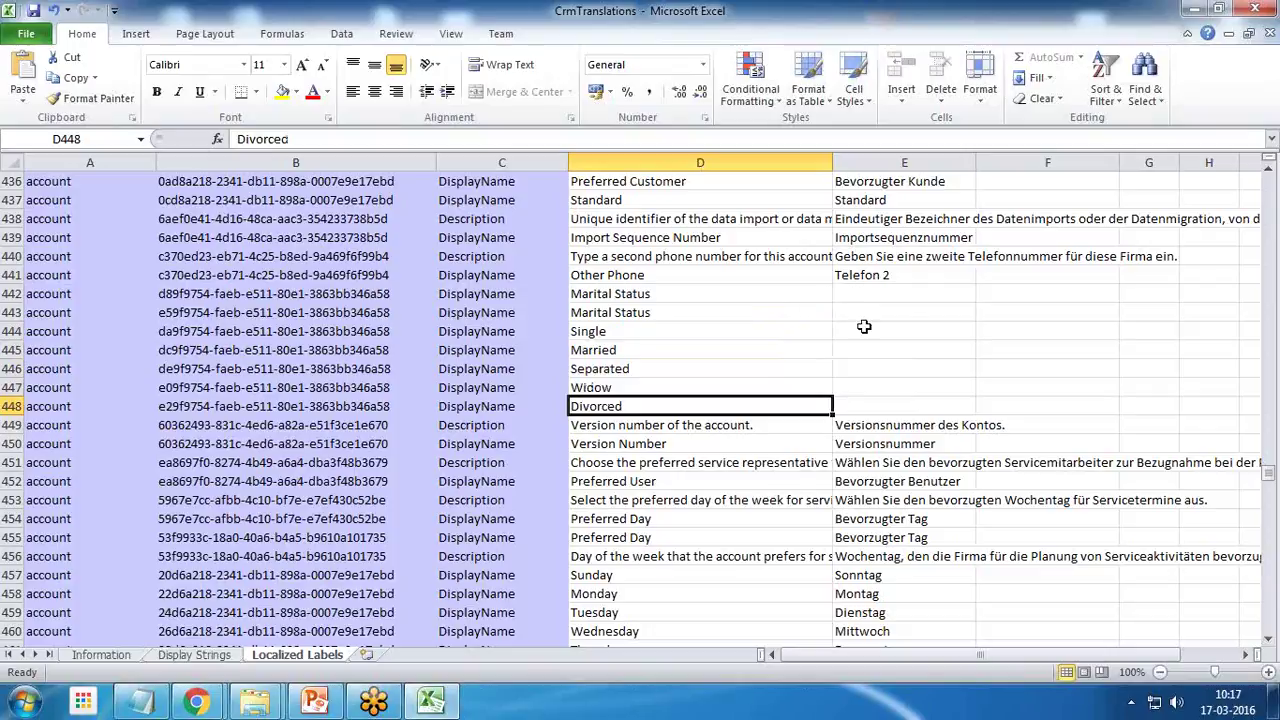
{"action": "left_click", "coordinate": [873, 296]}
{"action": "left_click_drag", "start_coordinate": [873, 296], "coordinate": [889, 405]}
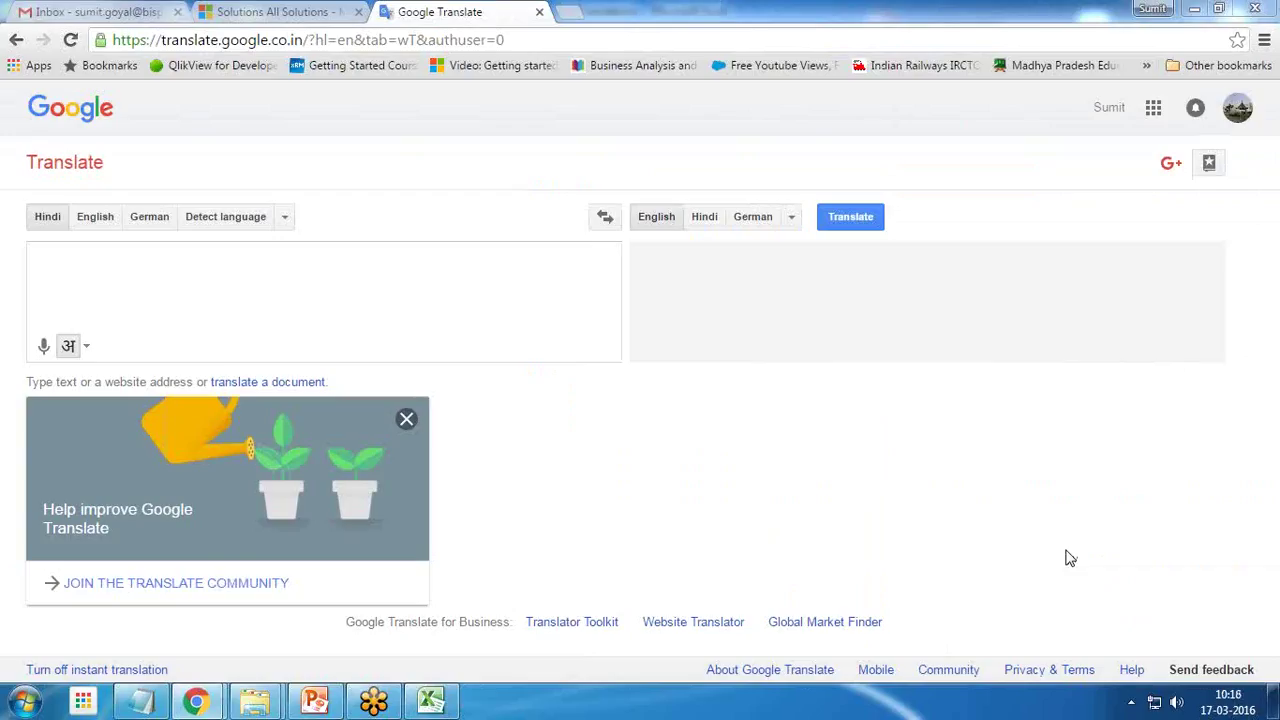
Step: Copy the Marital Status label from the workbook into Google Translate and translate it into German
{"action": "left_click", "coordinate": [600, 251]}
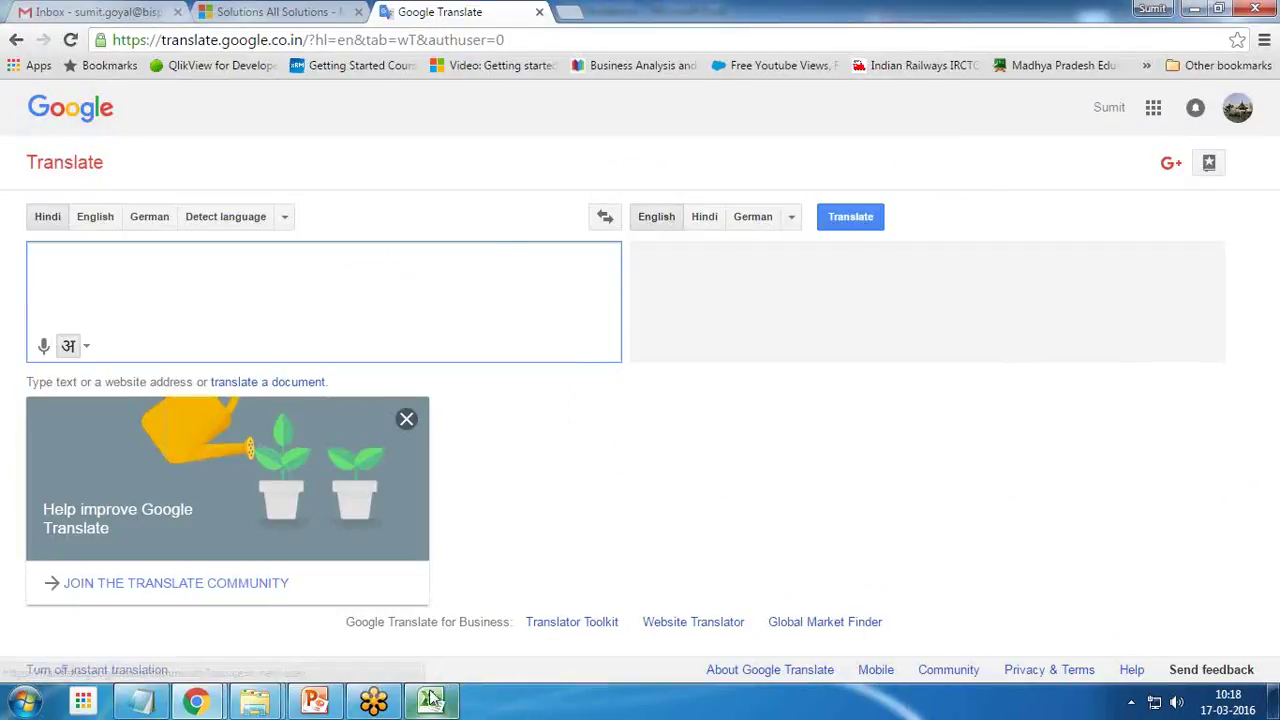
{"action": "left_click", "coordinate": [431, 699]}
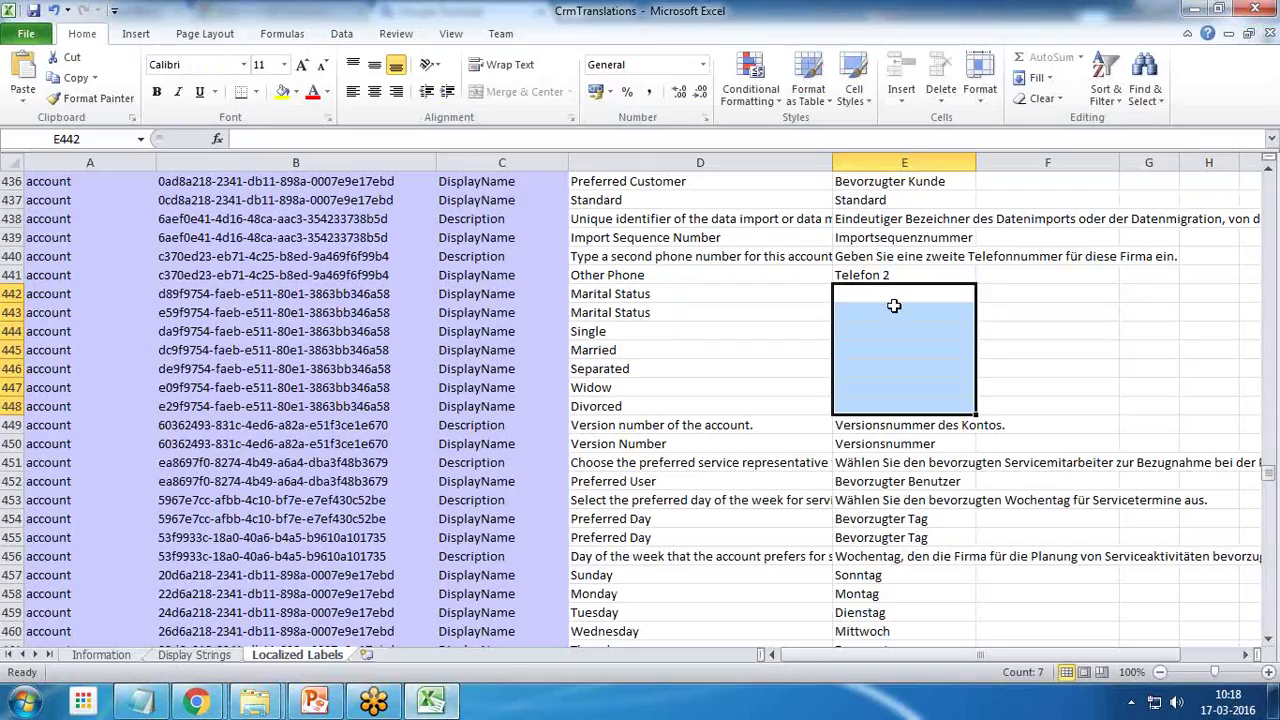
{"action": "left_click", "coordinate": [670, 300]}
{"action": "left_click_drag", "start_coordinate": [320, 138], "coordinate": [236, 138]}
{"action": "key", "text": "ctrl+c"}
{"action": "key", "text": "alt+Tab"}
{"action": "key", "text": "ctrl+v"}
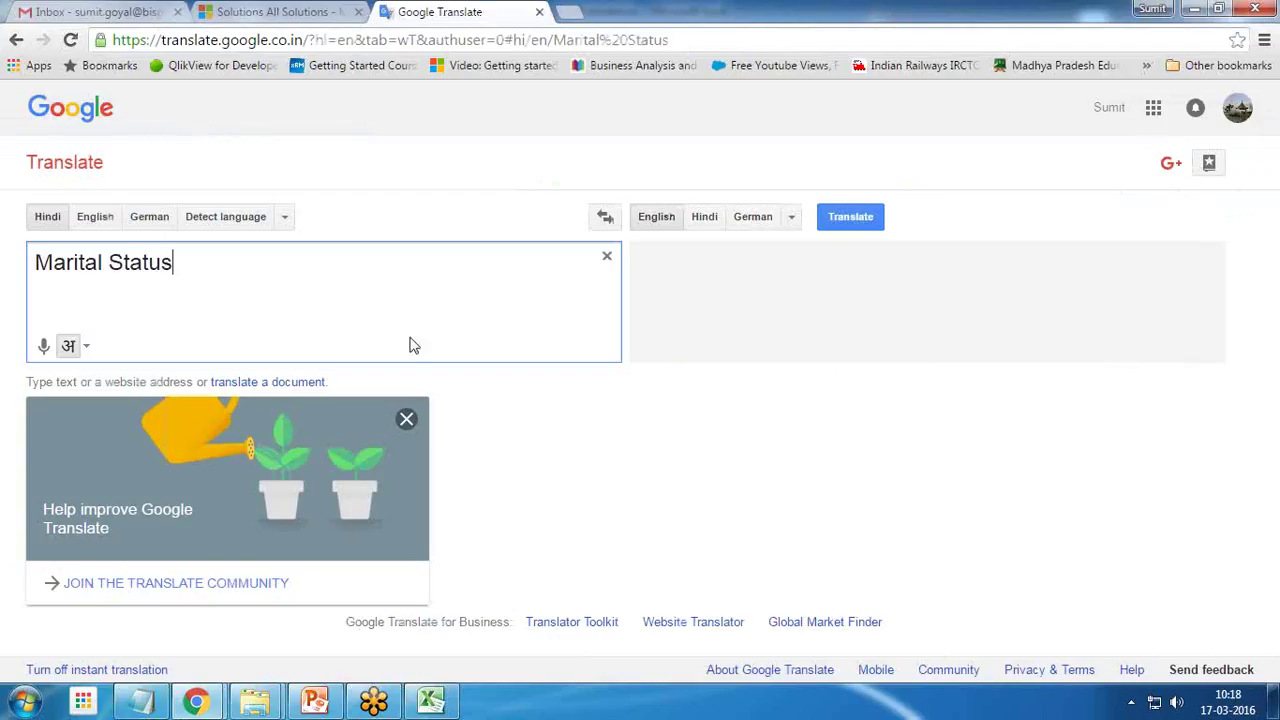
{"action": "left_click", "coordinate": [755, 218]}
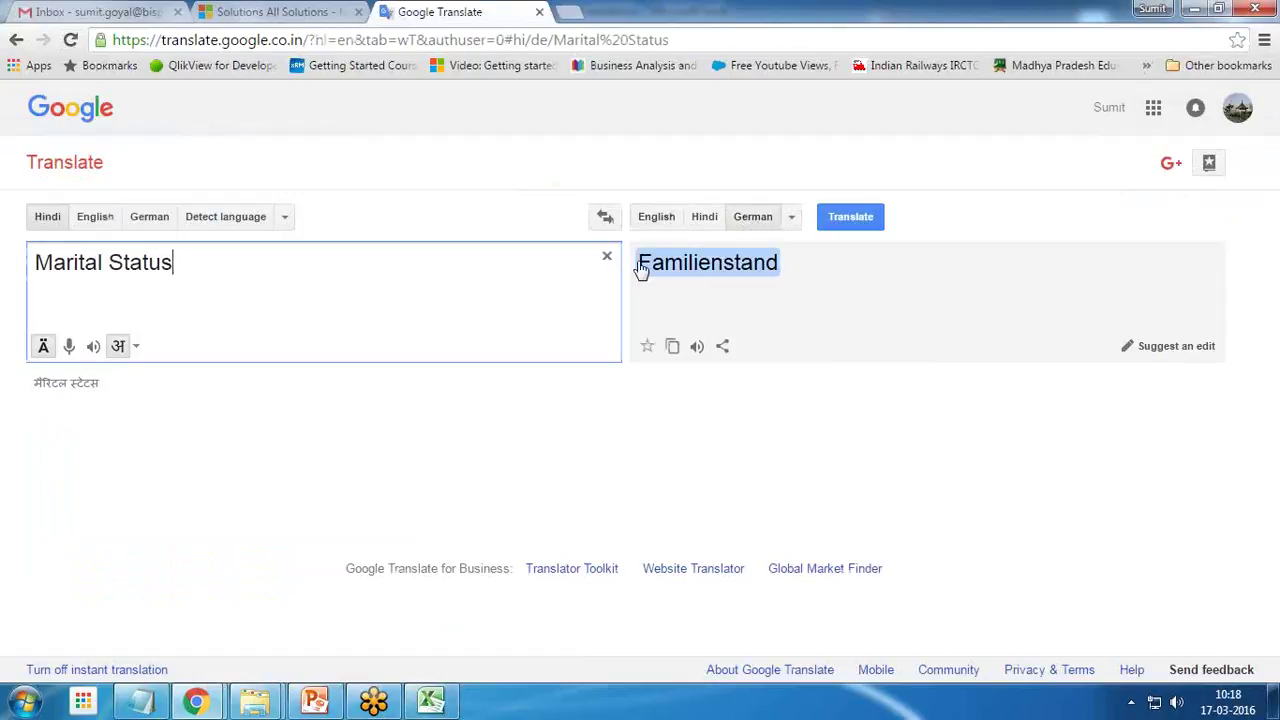
Step: Copy the translation Familienstand into the 1031 column for both Marital Status rows, cells E442 and E443
{"action": "left_click_drag", "start_coordinate": [646, 266], "coordinate": [795, 270]}
{"action": "key", "text": "ctrl+c"}
{"action": "key", "text": "alt+Tab"}
{"action": "left_click", "coordinate": [843, 294]}
{"action": "key", "text": "ctrl+v"}
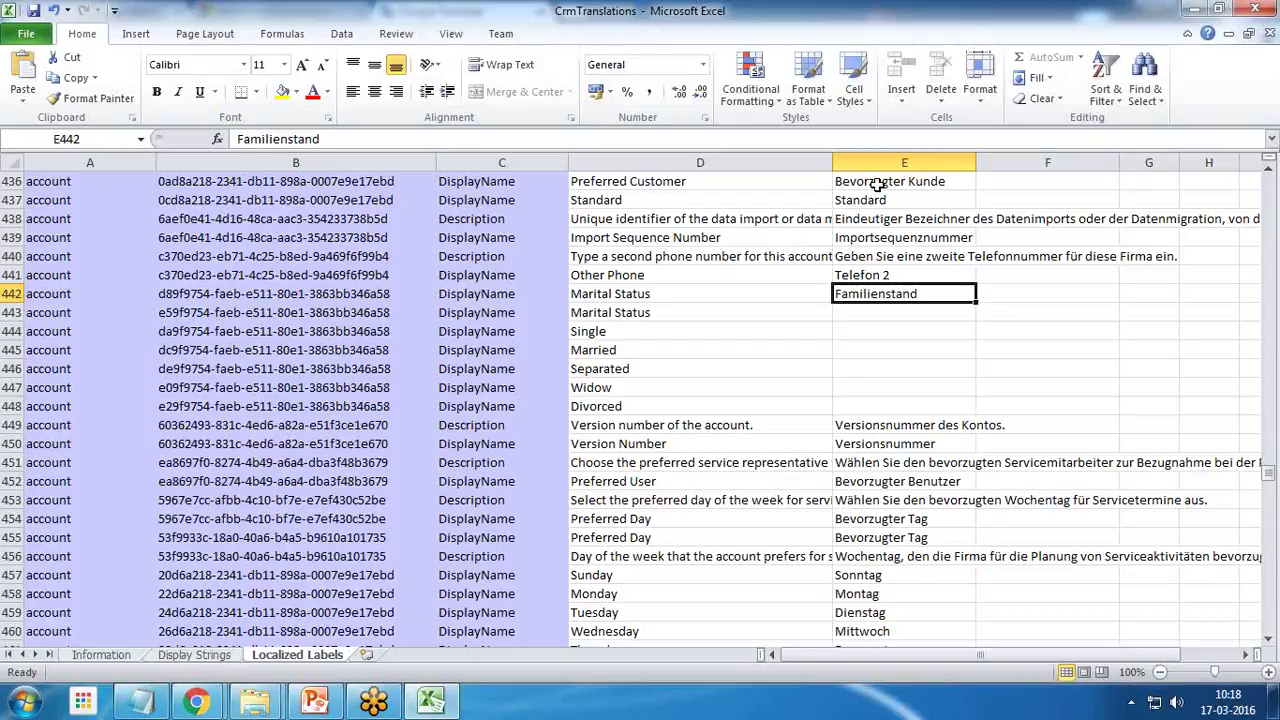
{"action": "left_click", "coordinate": [866, 312]}
{"action": "key", "text": "ctrl+v"}
Step: Copy the option label Single from cell D444 into Google Translate in place of the previous source text
{"action": "left_click", "coordinate": [632, 336]}
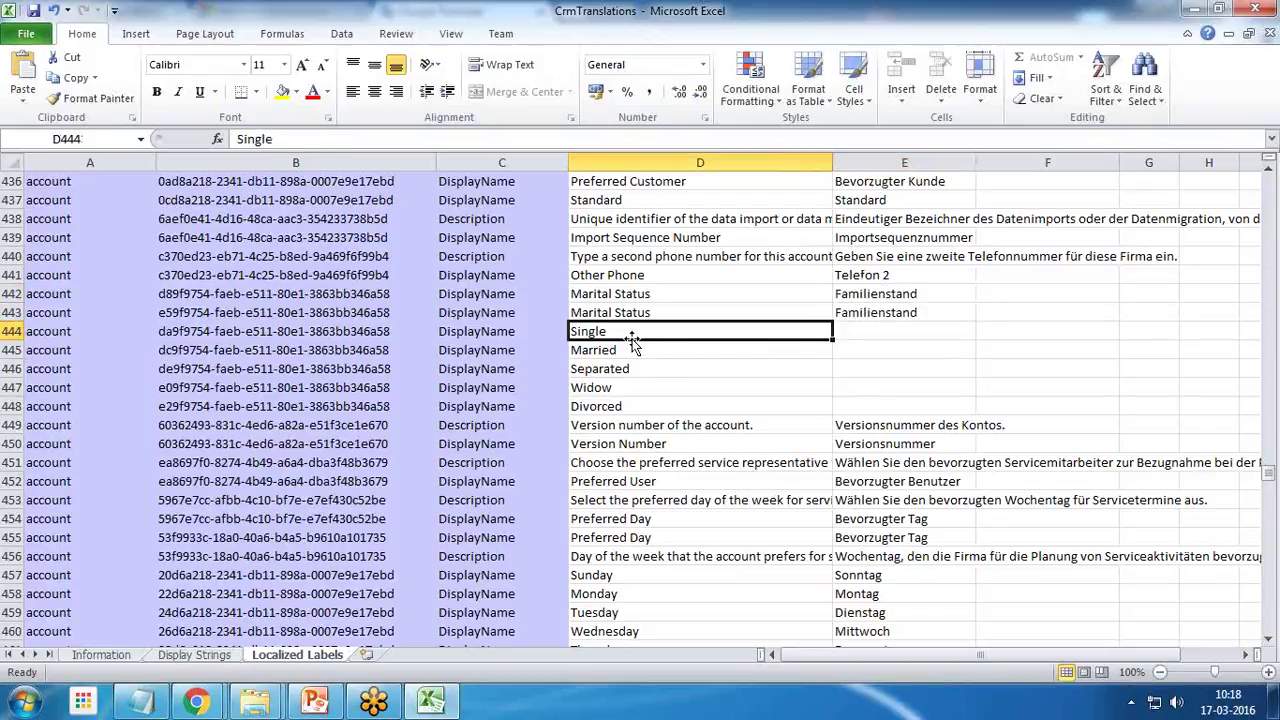
{"action": "key", "text": "F2"}
{"action": "key", "text": "shift+Home"}
{"action": "key", "text": "ctrl+c"}
{"action": "key", "text": "alt+Tab"}
{"action": "key", "text": "ctrl+a"}
{"action": "key", "text": "ctrl+v"}
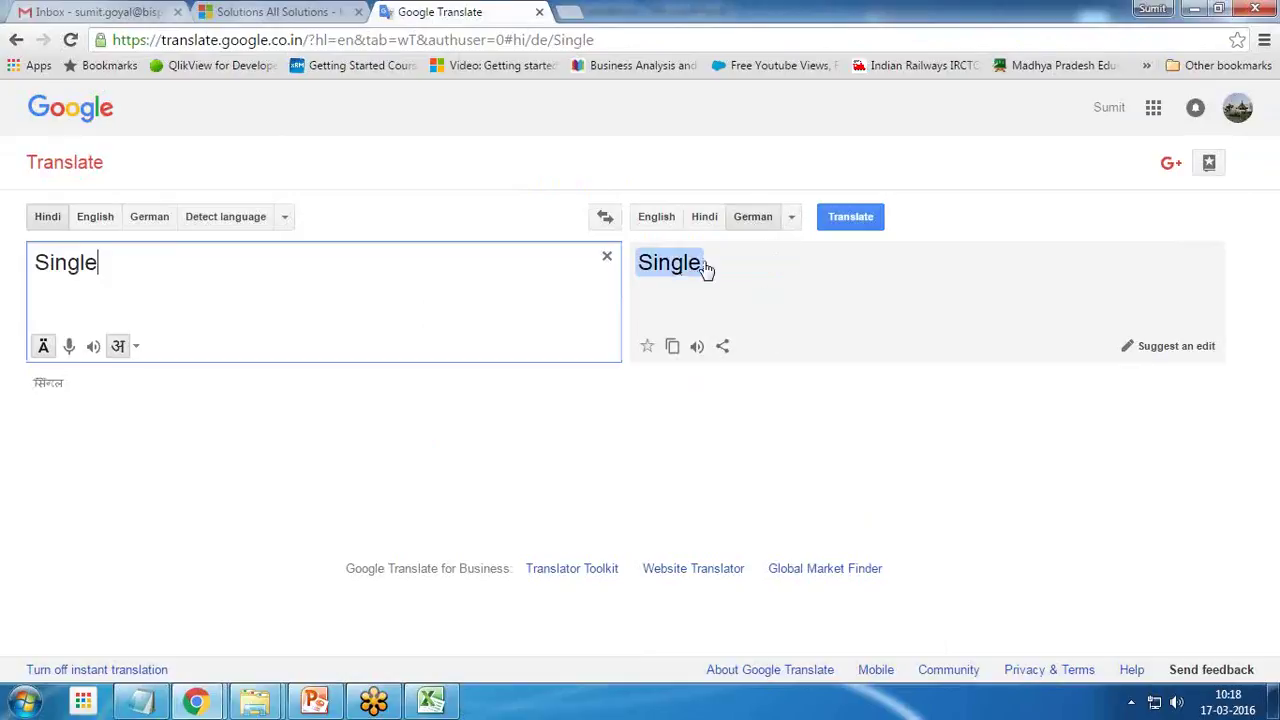
Step: Copy the German translation Single into cell E444 of the workbook
{"action": "left_click_drag", "start_coordinate": [712, 262], "coordinate": [633, 266]}
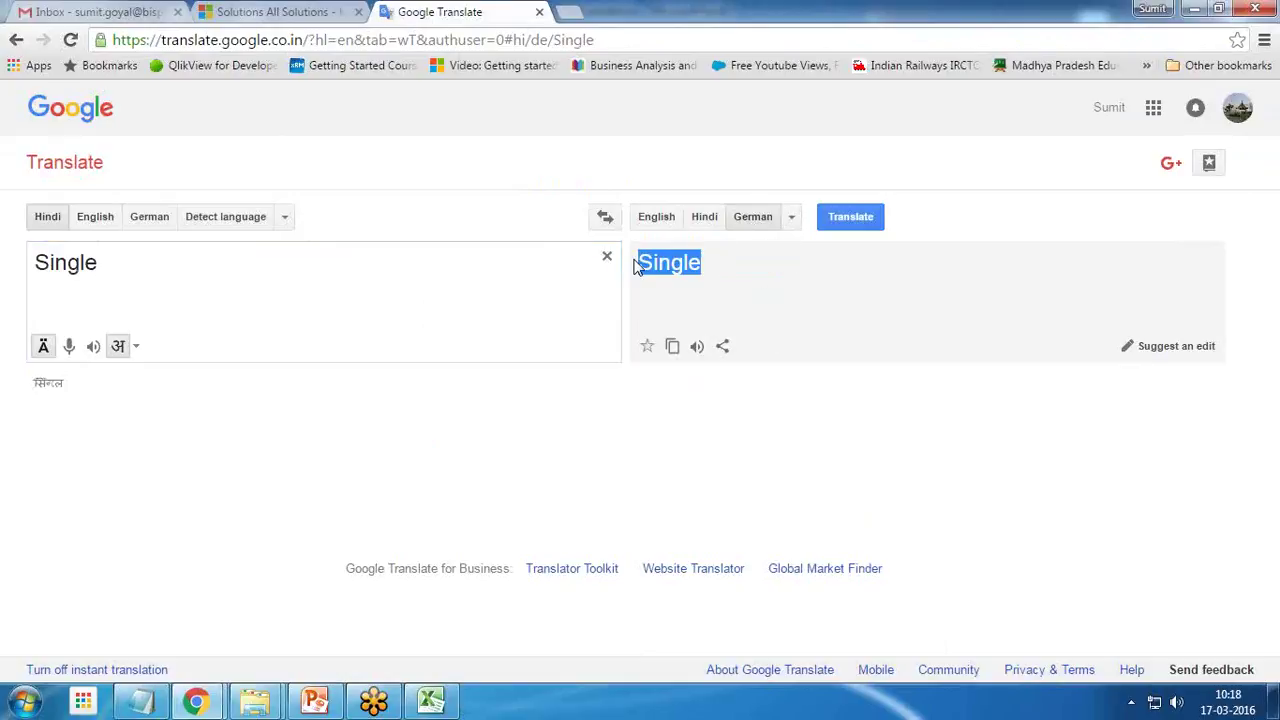
{"action": "key", "text": "ctrl+c"}
{"action": "key", "text": "alt+Tab"}
{"action": "left_click", "coordinate": [857, 331]}
{"action": "key", "text": "ctrl+v"}
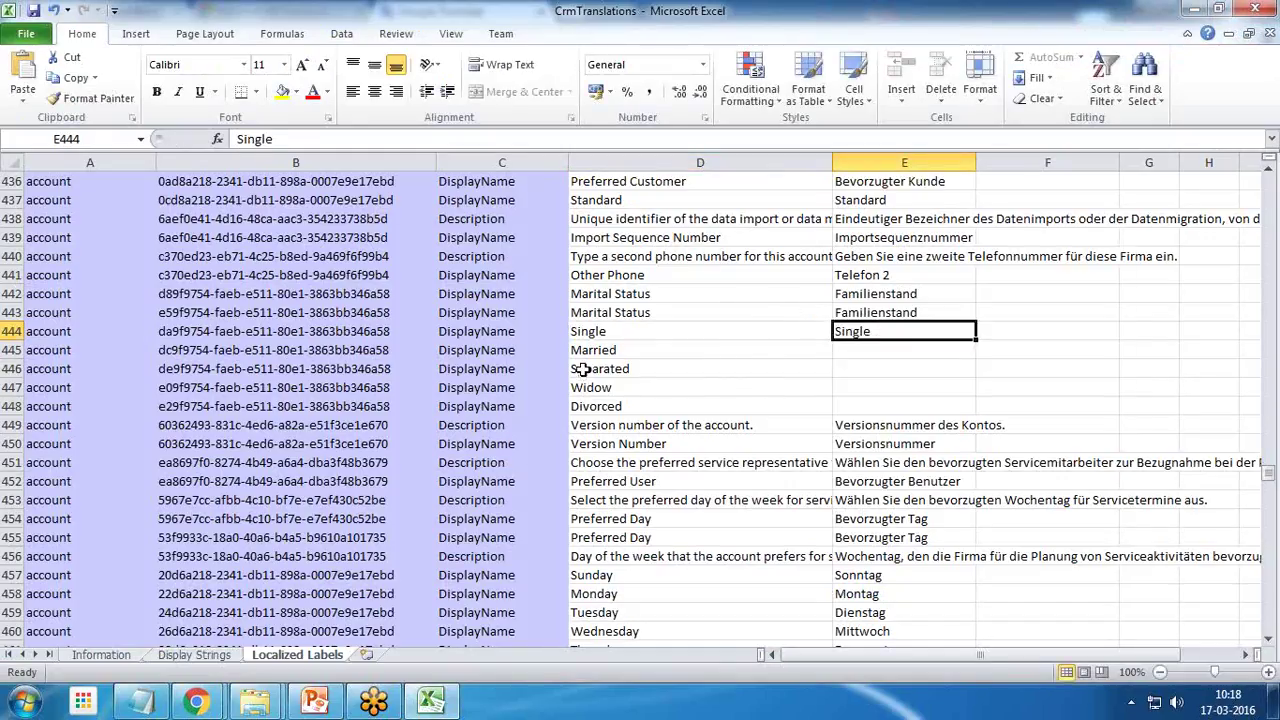
Step: Translate Married into German in Google Translate and copy the result verheiratet into cell E445 of the workbook
{"action": "key", "text": "alt+Tab"}
{"action": "left_click_drag", "start_coordinate": [134, 283], "coordinate": [17, 286]}
{"action": "type", "text": "Marri"}
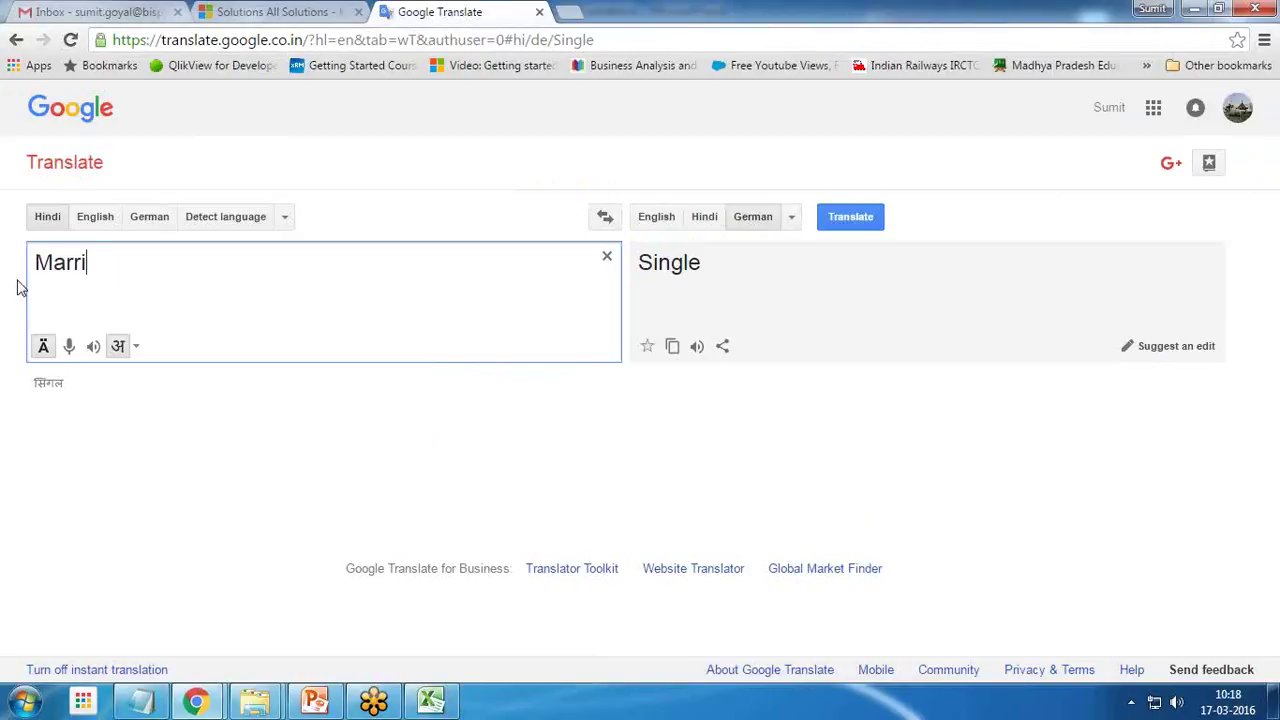
{"action": "type", "text": "ed"}
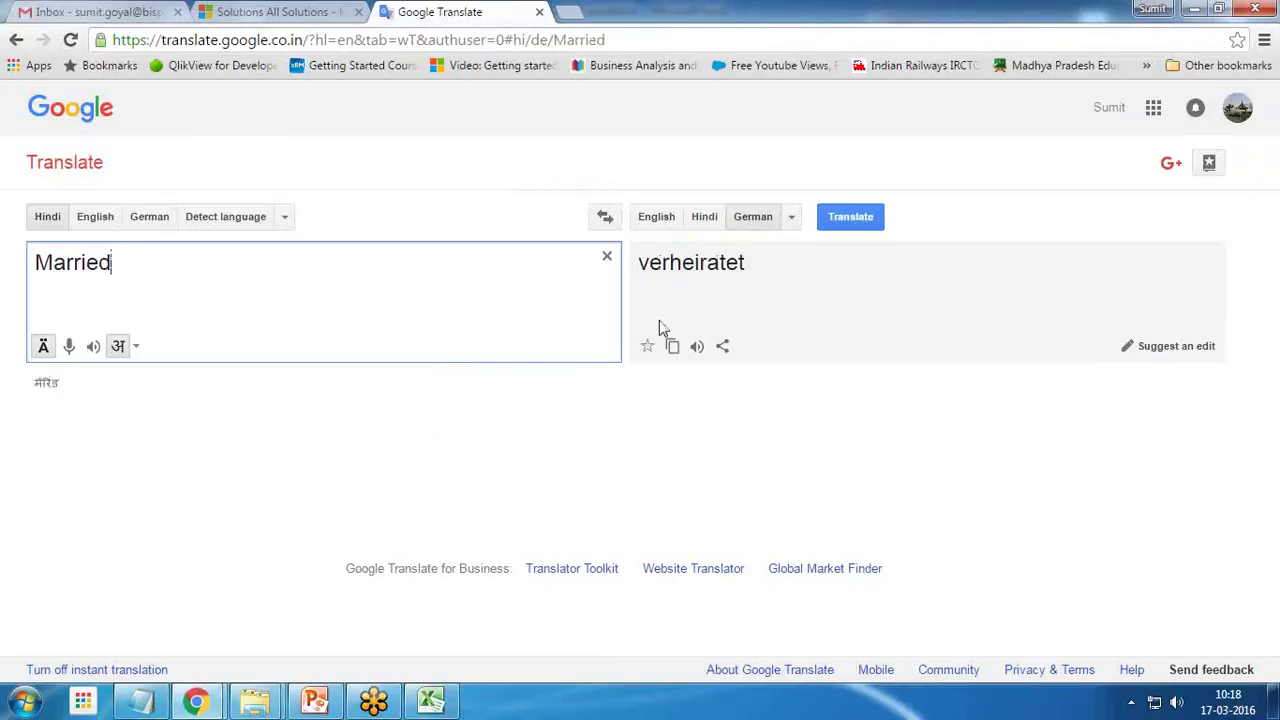
{"action": "left_click_drag", "start_coordinate": [746, 266], "coordinate": [632, 261]}
{"action": "key", "text": "ctrl+c"}
{"action": "key", "text": "alt+Tab"}
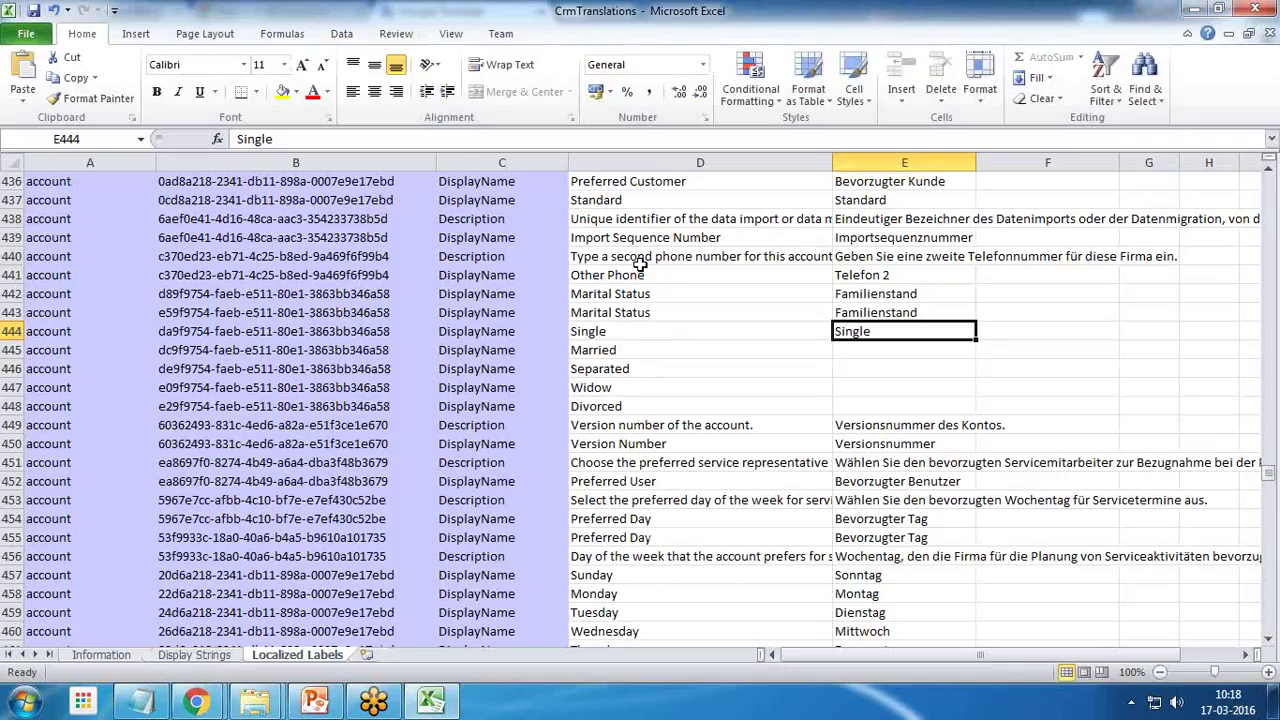
{"action": "left_click", "coordinate": [857, 351]}
{"action": "key", "text": "ctrl+v"}
Step: Copy the option label in cell D446 into Google Translate in place of Married
{"action": "key", "text": "Down"}
{"action": "key", "text": "Left"}
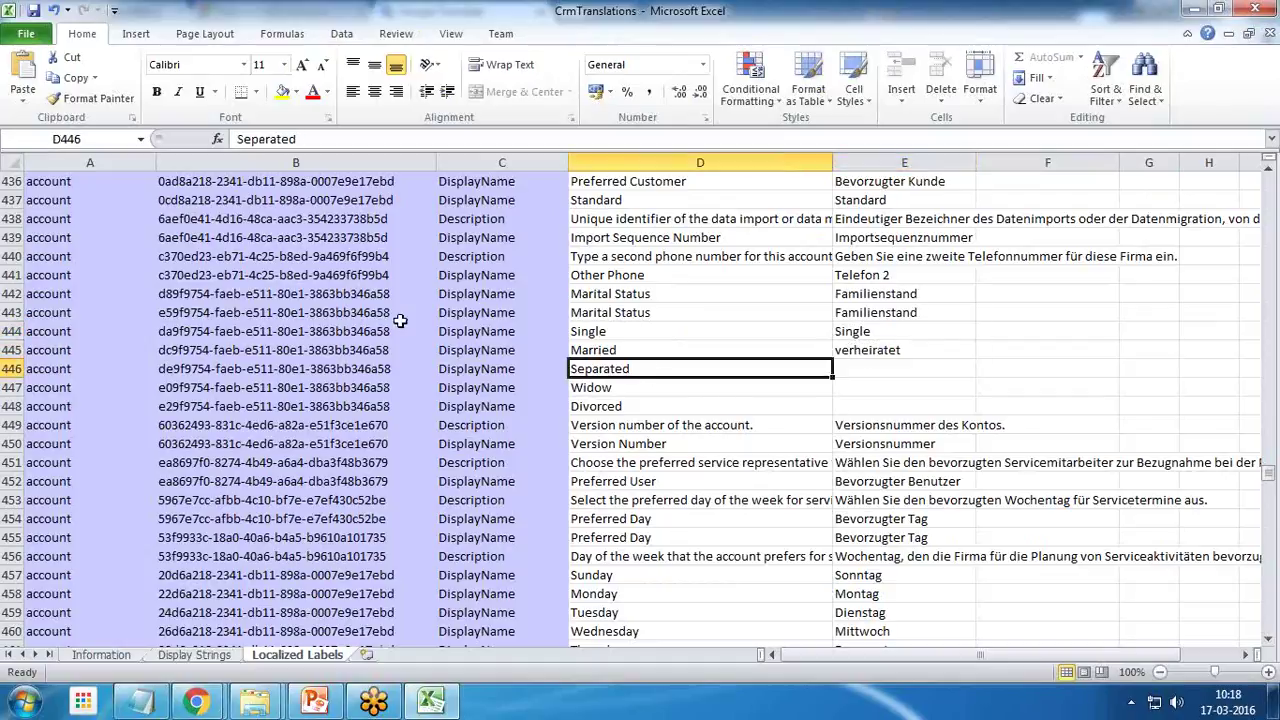
{"action": "left_click_drag", "start_coordinate": [298, 139], "coordinate": [236, 139]}
{"action": "key", "text": "ctrl+c"}
{"action": "key", "text": "alt+Tab"}
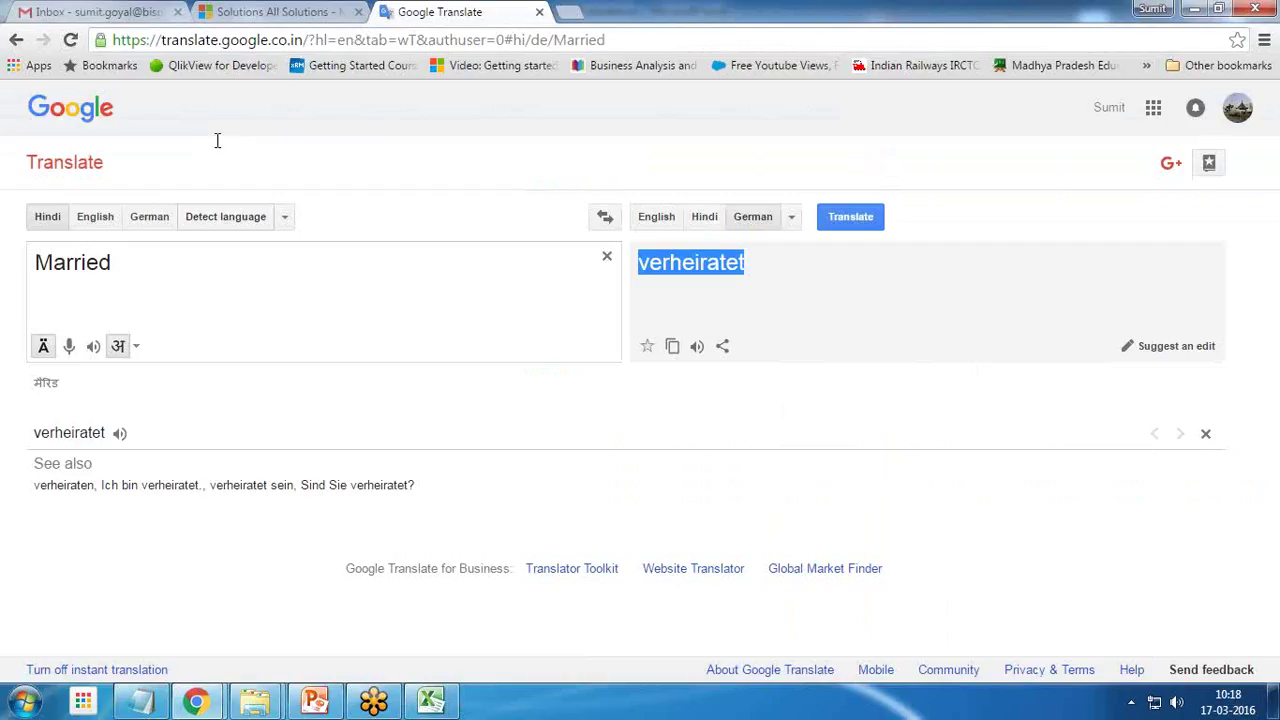
{"action": "left_click_drag", "start_coordinate": [126, 271], "coordinate": [3, 263]}
{"action": "key", "text": "ctrl+v"}
Step: Copy the German translation getrennt into cell E446 of the workbook
{"action": "left_click_drag", "start_coordinate": [798, 277], "coordinate": [632, 268]}
{"action": "key", "text": "ctrl+c"}
{"action": "key", "text": "alt+Tab"}
{"action": "left_click", "coordinate": [866, 369]}
{"action": "key", "text": "ctrl+v"}
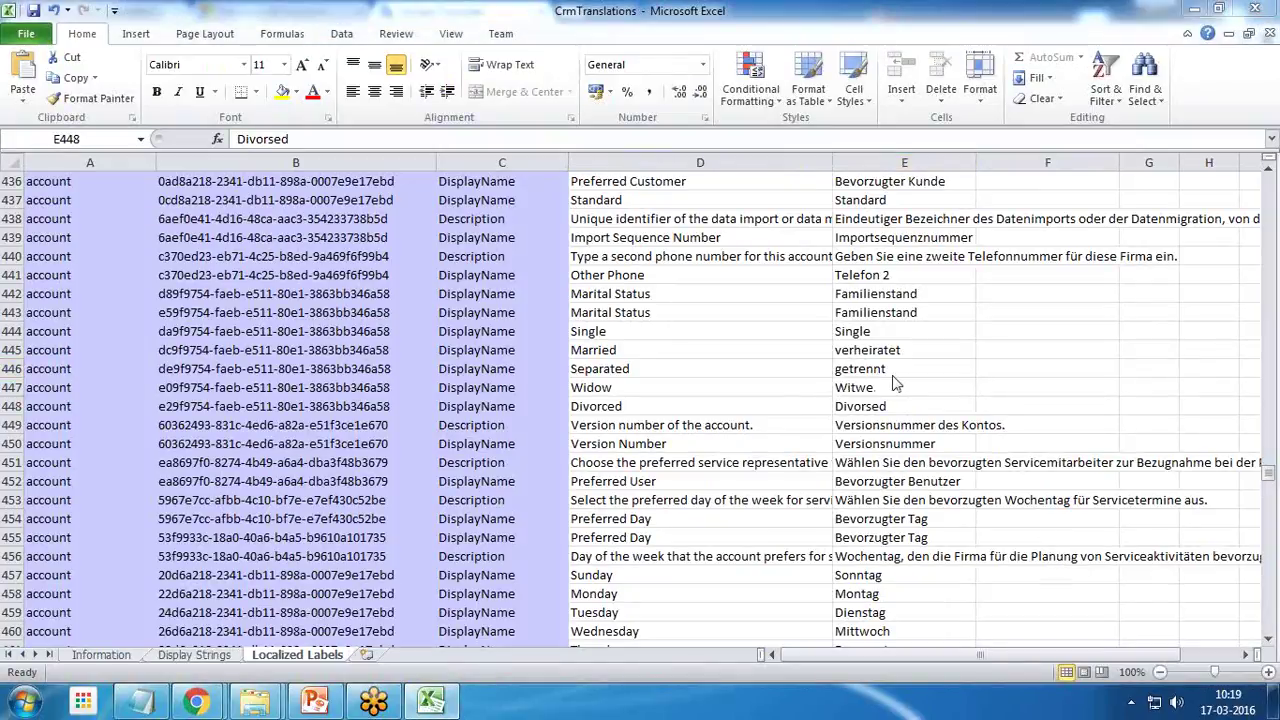
Step: Review the marital status labels in rows 442 to 448 and save the workbook, keeping the XML Spreadsheet 2003 format
{"action": "left_click", "coordinate": [598, 295]}
{"action": "left_click", "coordinate": [592, 331]}
{"action": "left_click", "coordinate": [593, 351]}
{"action": "left_click", "coordinate": [593, 369]}
{"action": "left_click", "coordinate": [592, 388]}
{"action": "left_click", "coordinate": [596, 406]}
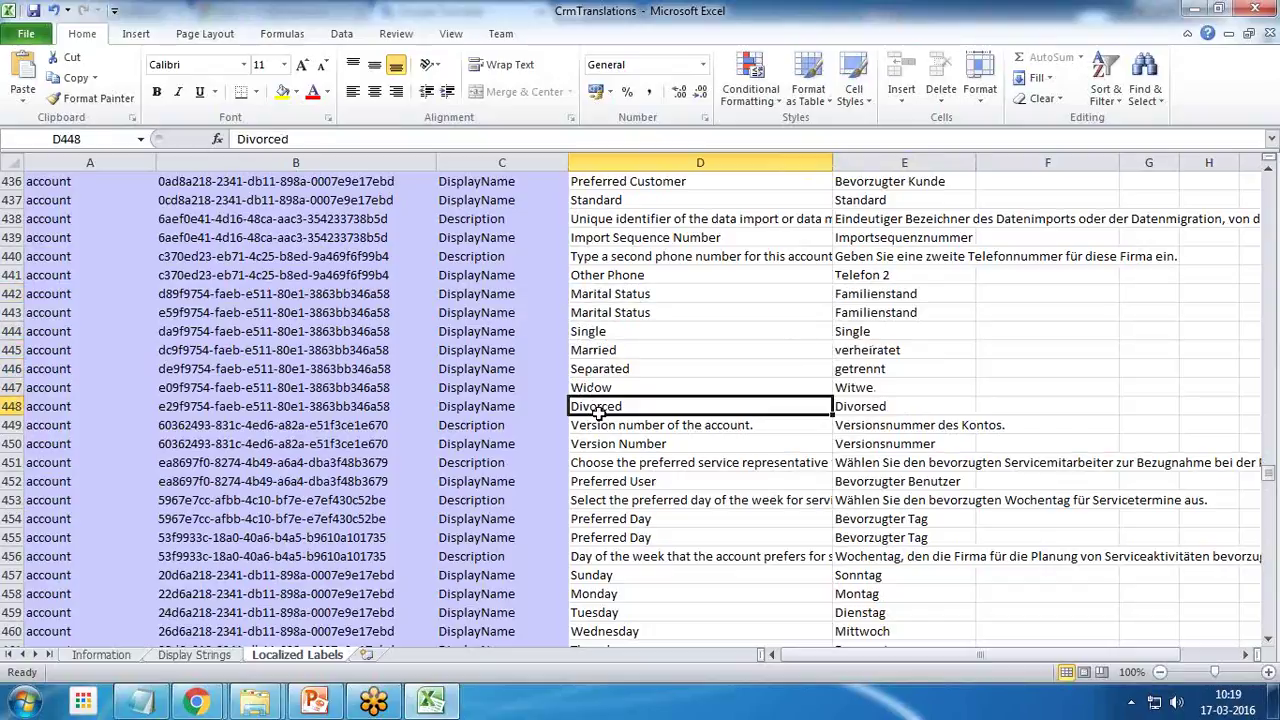
{"action": "key", "text": "ctrl+s"}
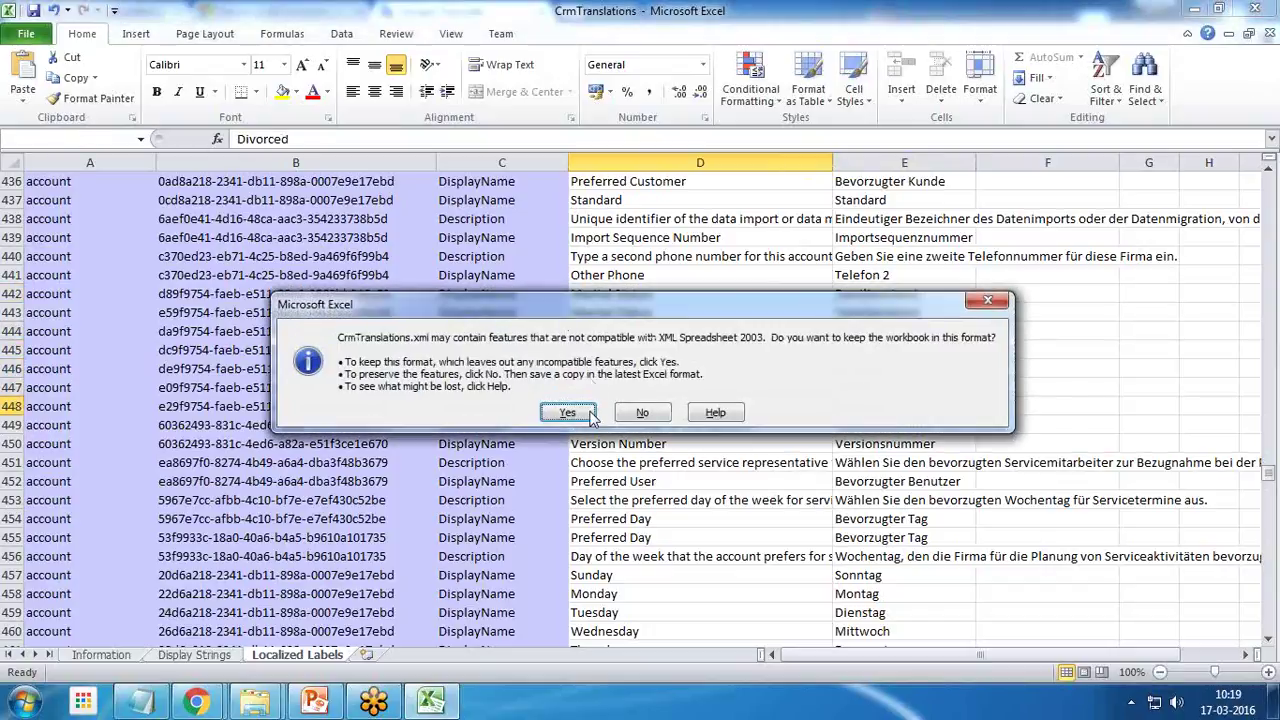
{"action": "left_click", "coordinate": [578, 410]}
Step: Close Excel and return to the extracted CrmTranslations_CustomTranslation_1_0 folder
{"action": "left_click", "coordinate": [1196, 9]}
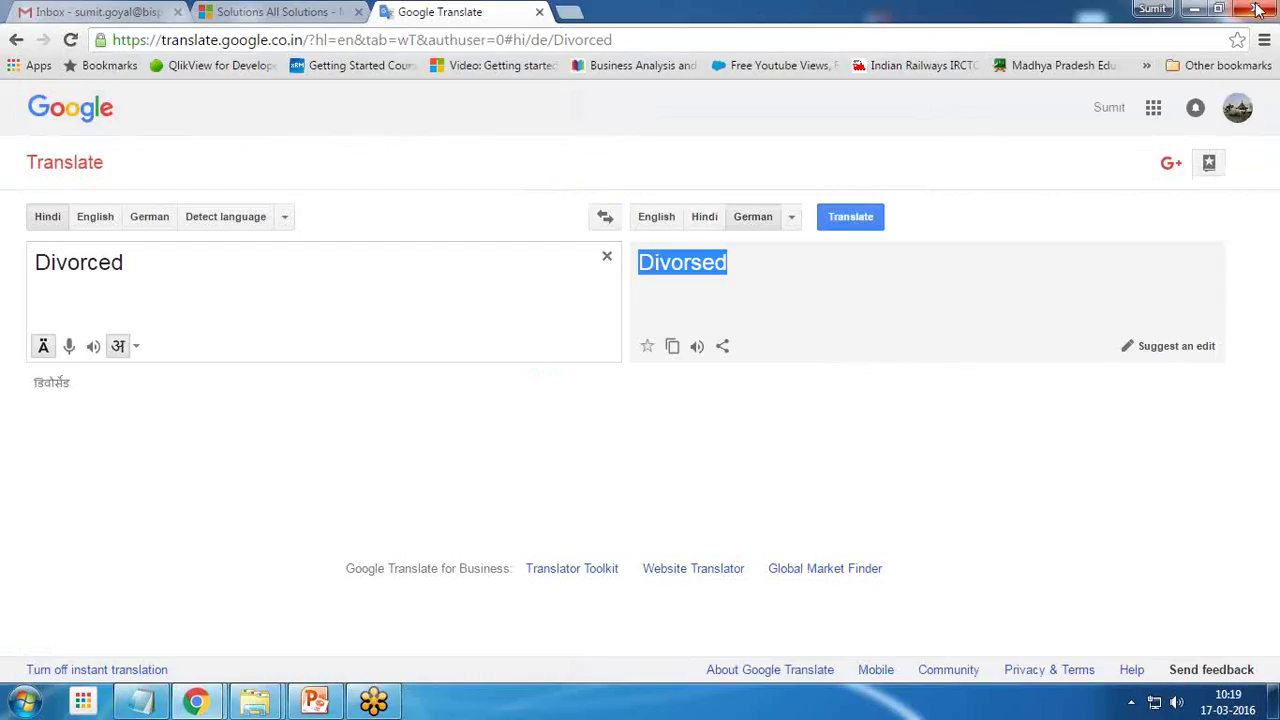
{"action": "left_click", "coordinate": [1193, 10]}
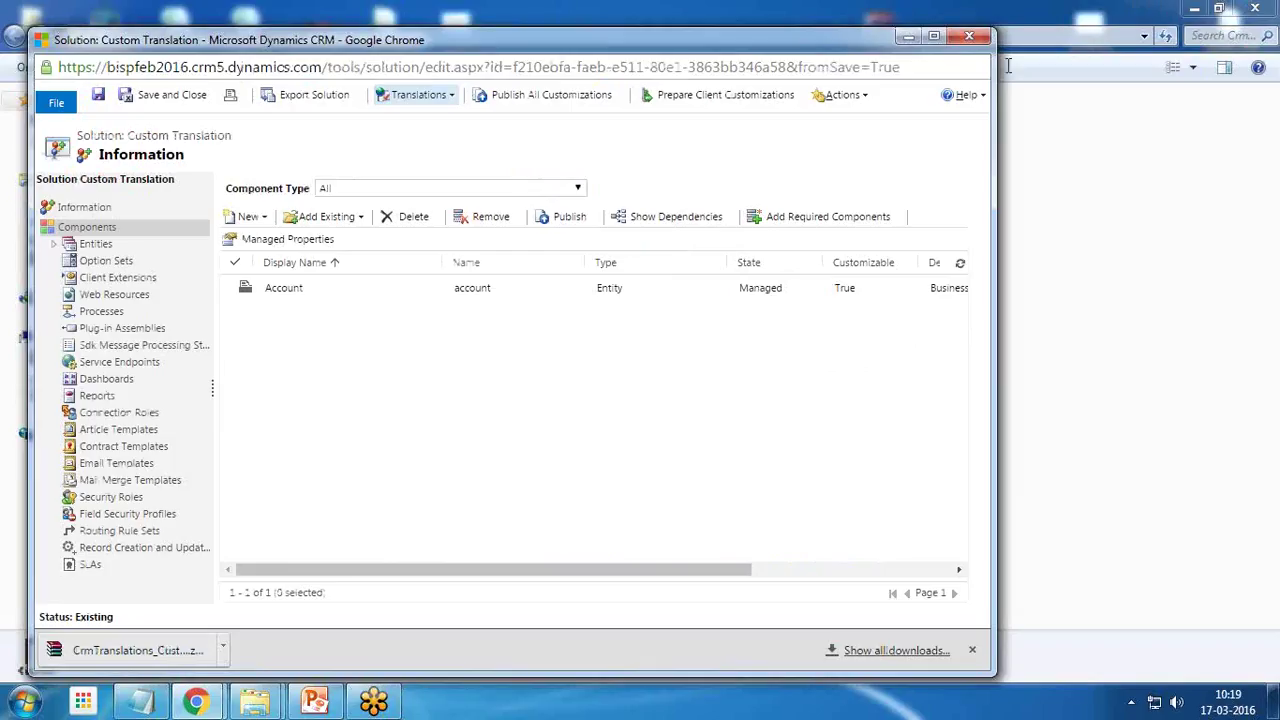
{"action": "left_click", "coordinate": [1274, 702]}
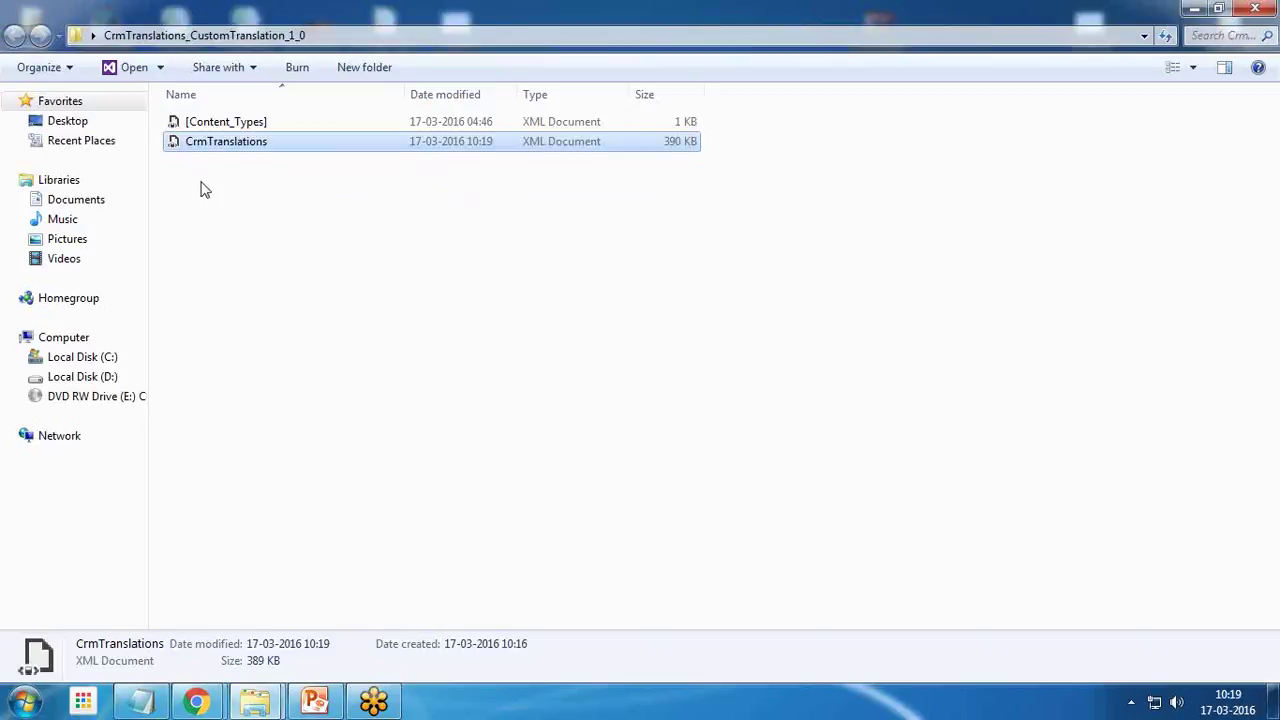
Step: Archive both XML files in the folder together as CrmTranslations_CustomTranslation_1_0.zip in ZIP format
{"action": "left_click_drag", "start_coordinate": [203, 180], "coordinate": [228, 116]}
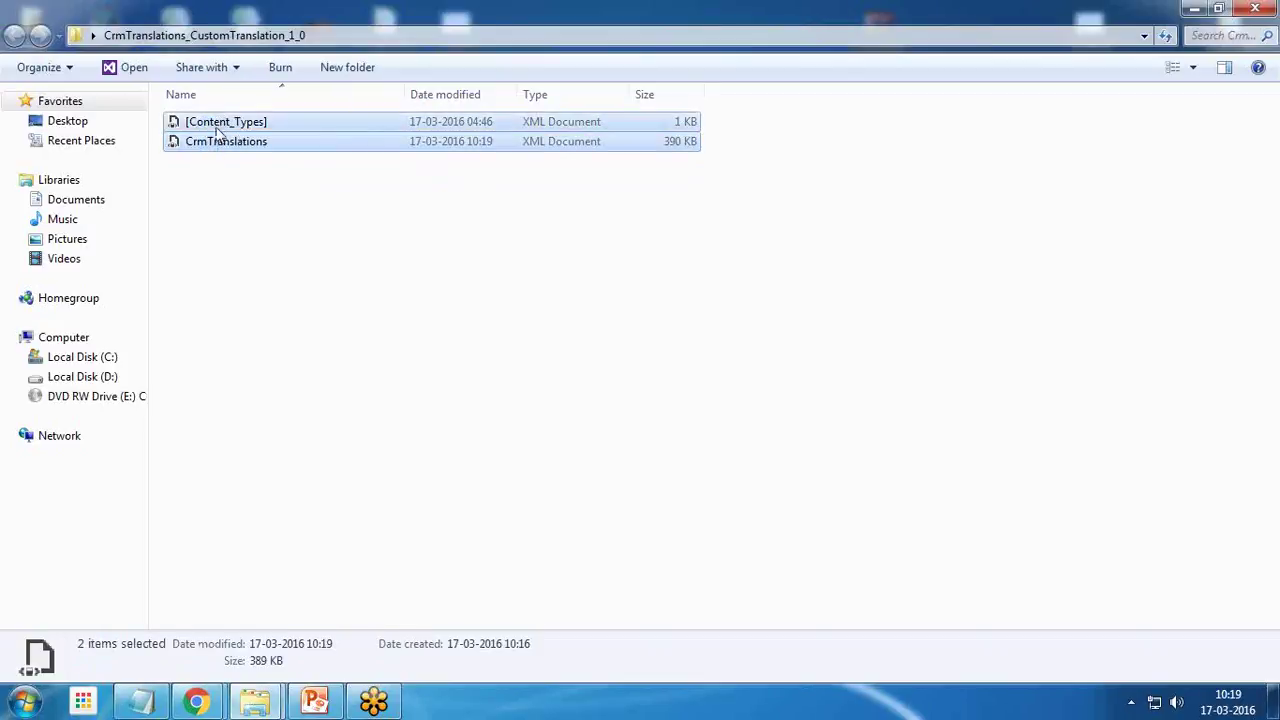
{"action": "right_click", "coordinate": [216, 139]}
{"action": "left_click", "coordinate": [268, 240]}
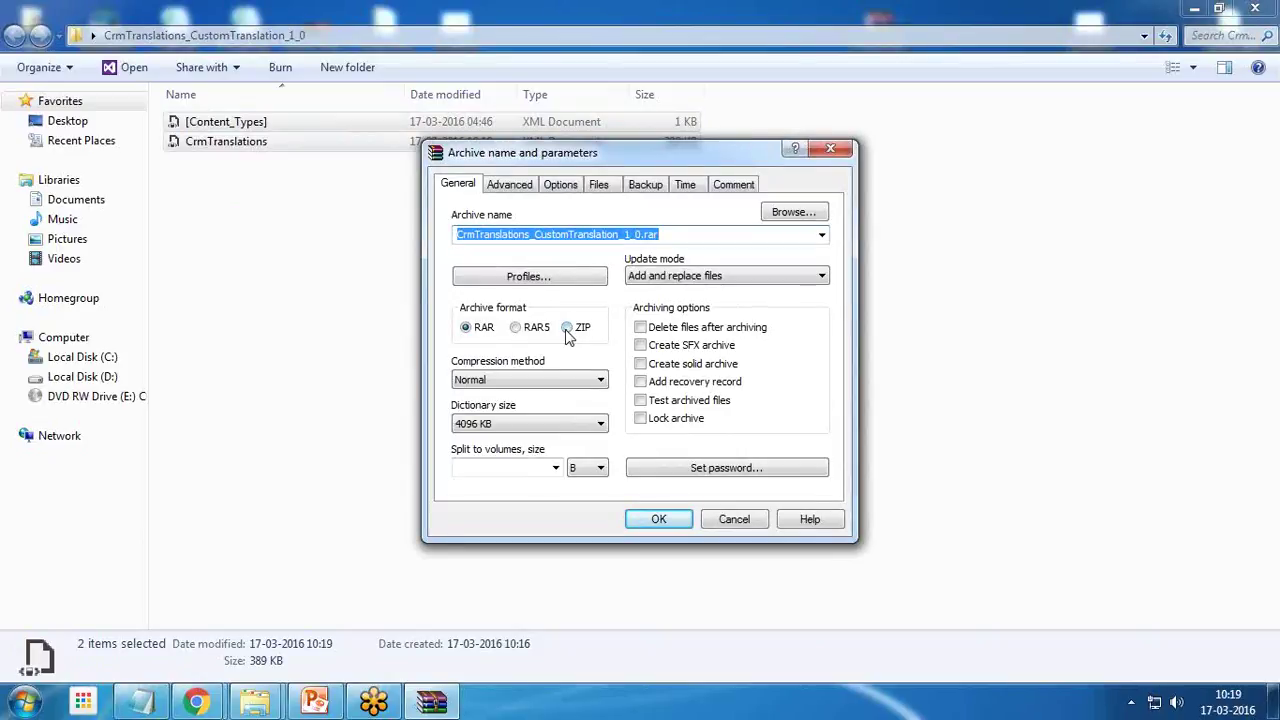
{"action": "left_click", "coordinate": [566, 332]}
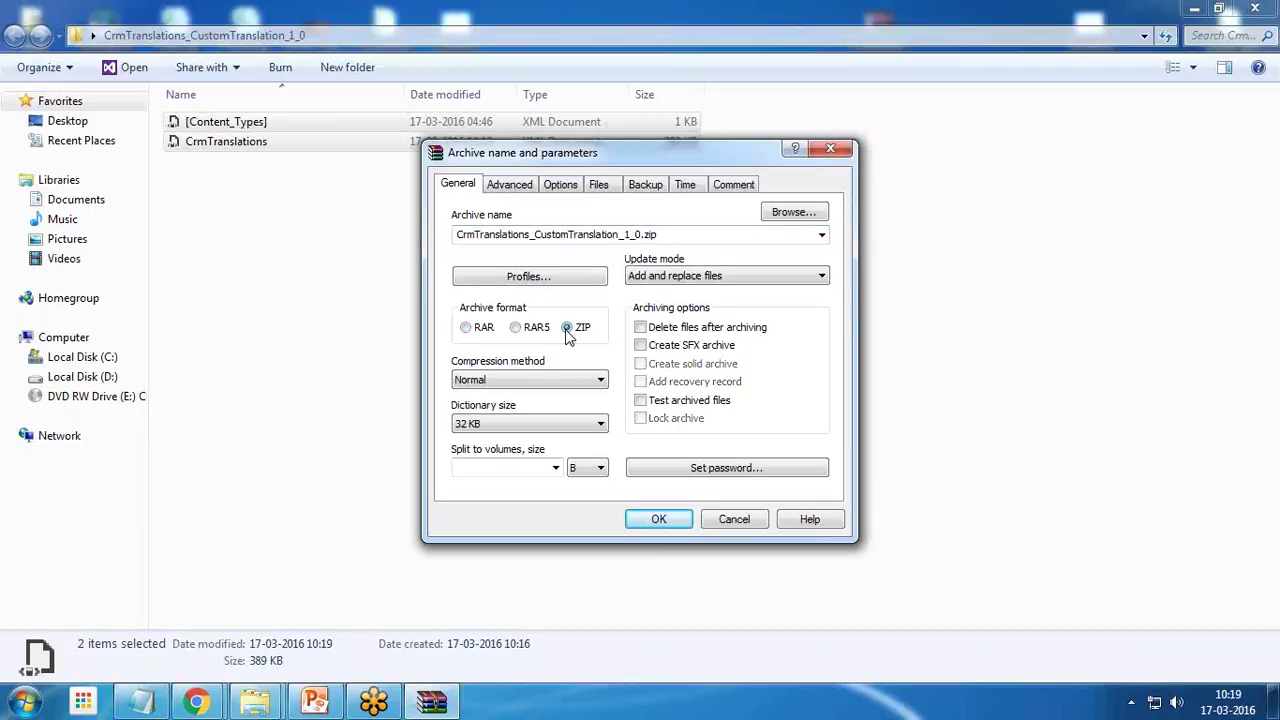
{"action": "left_click", "coordinate": [656, 514]}
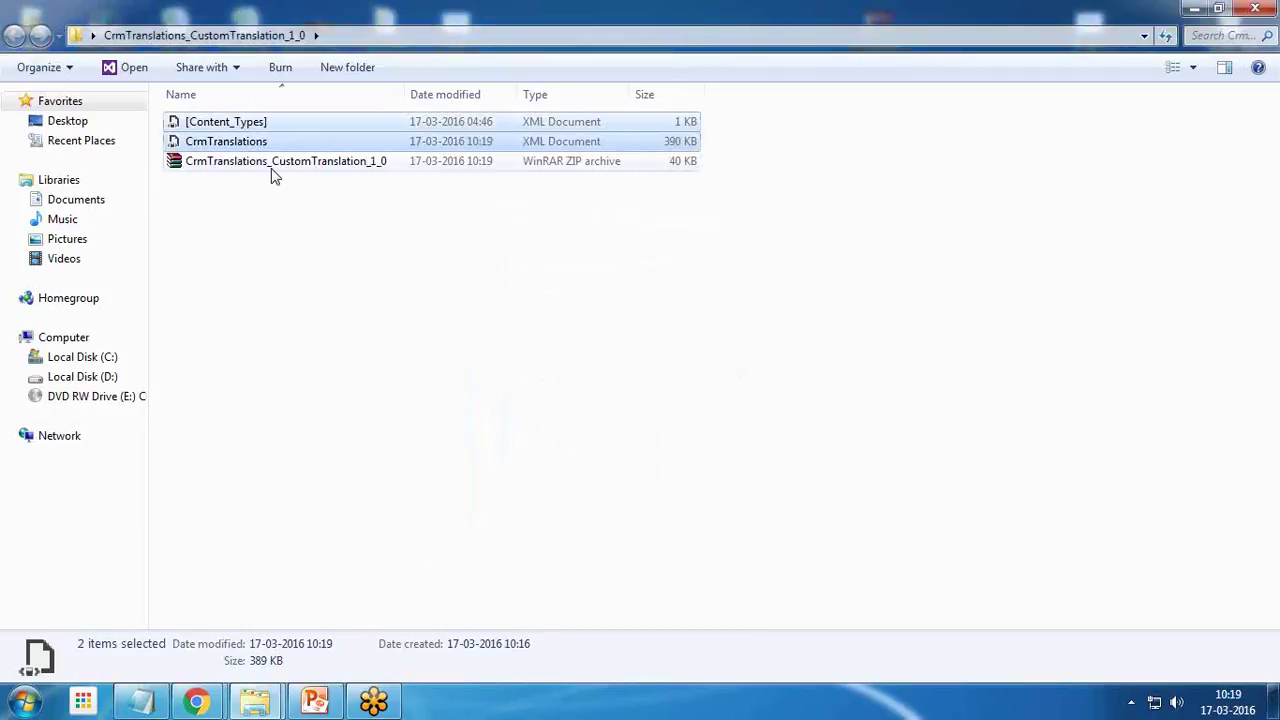
{"action": "left_click", "coordinate": [207, 166]}
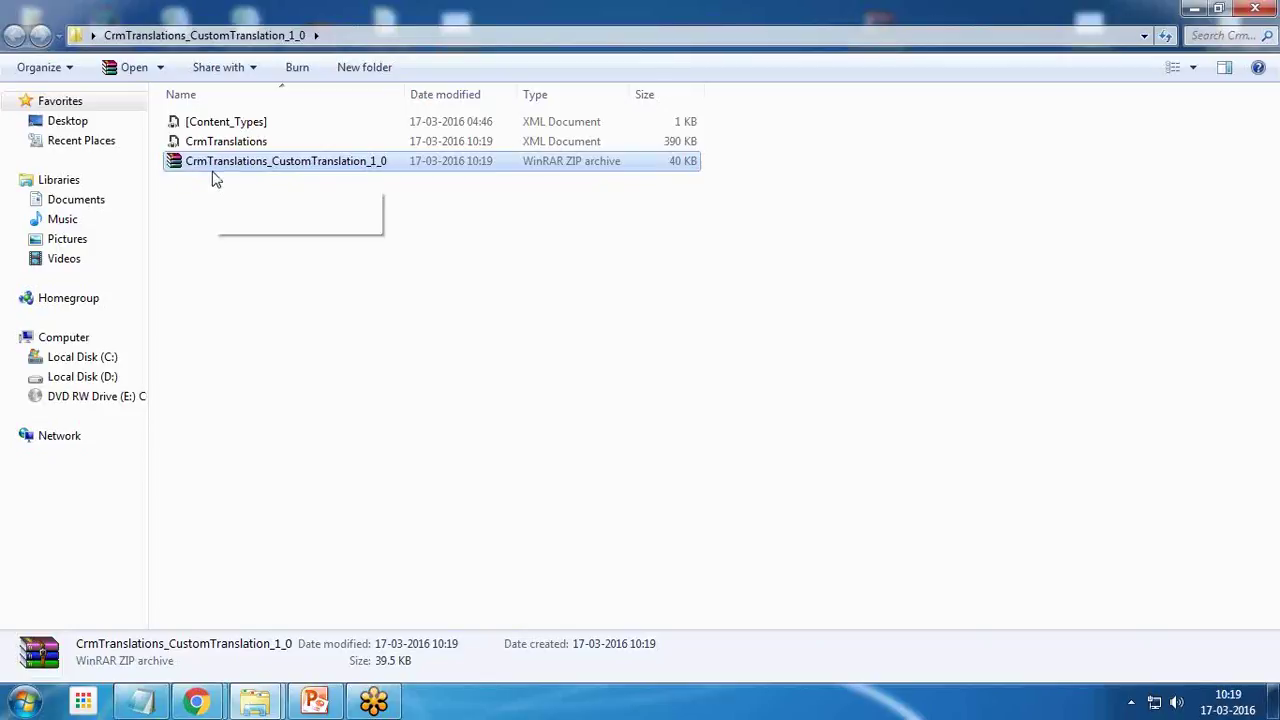
Step: Switch to Chrome, close the Google Translate tab and return to the All Solutions list in Dynamics CRM
{"action": "left_click", "coordinate": [196, 702]}
{"action": "left_click", "coordinate": [365, 613]}
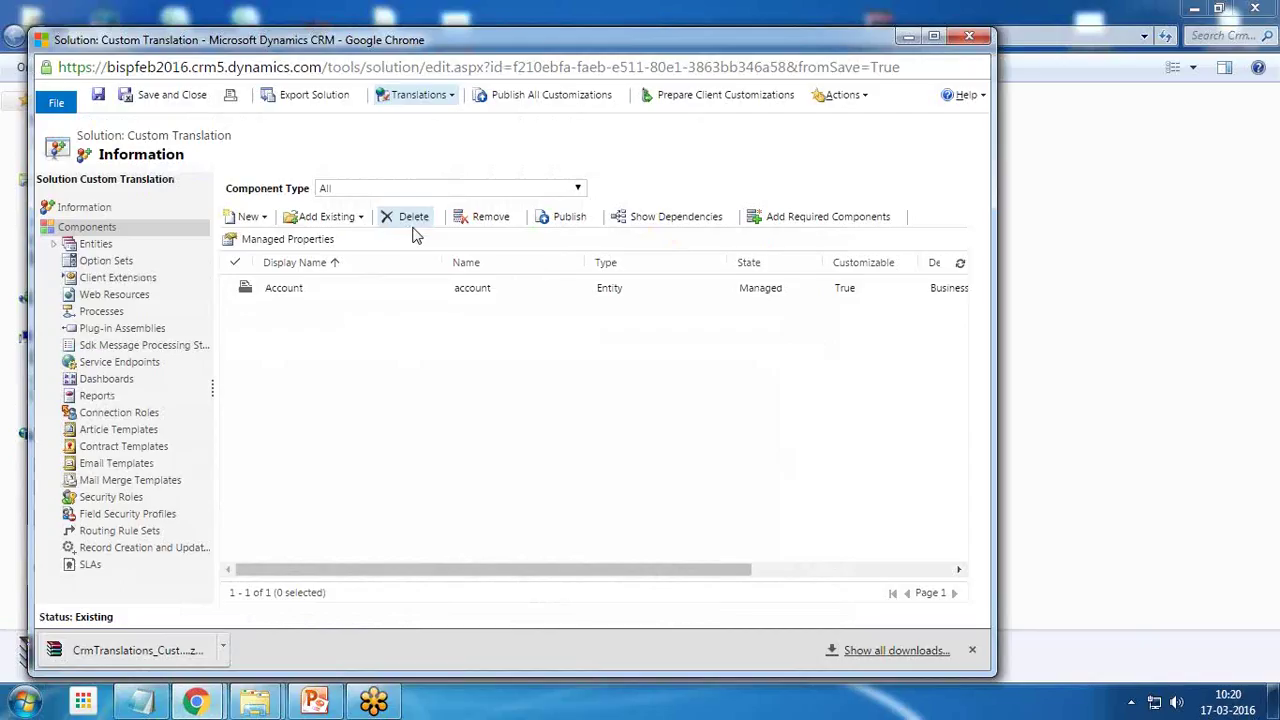
{"action": "left_click", "coordinate": [1030, 27]}
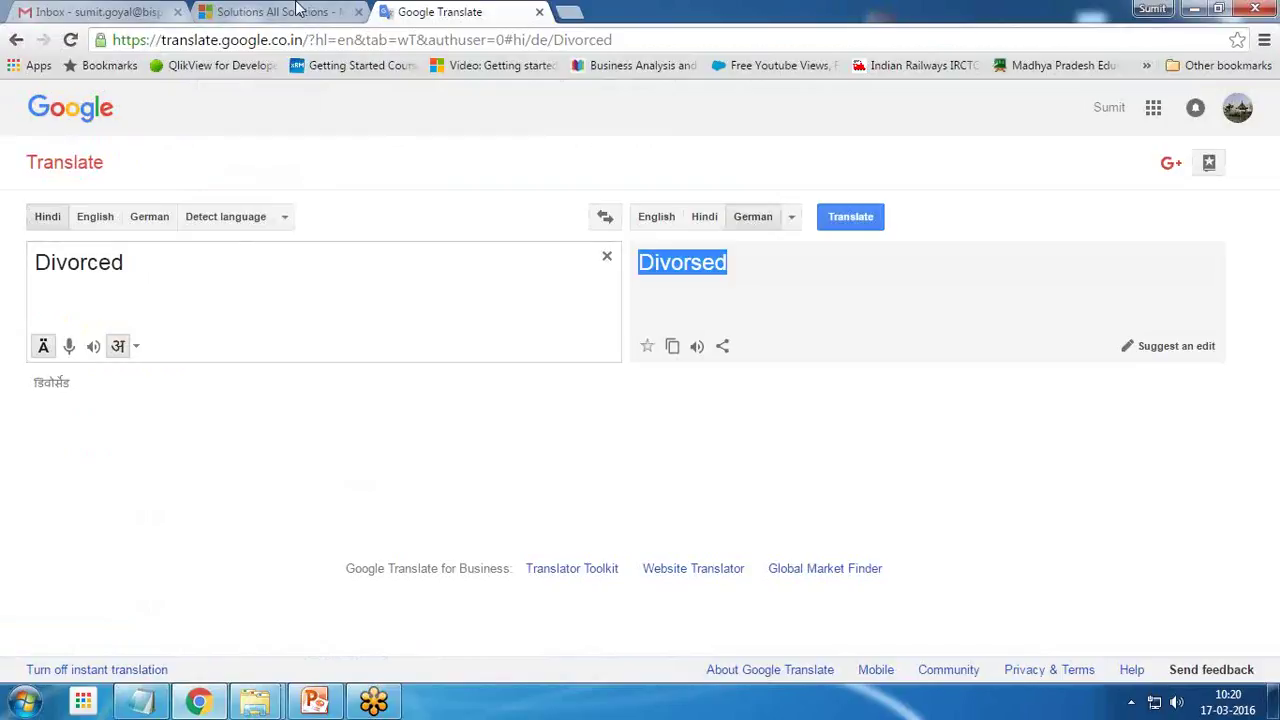
{"action": "left_click", "coordinate": [297, 8]}
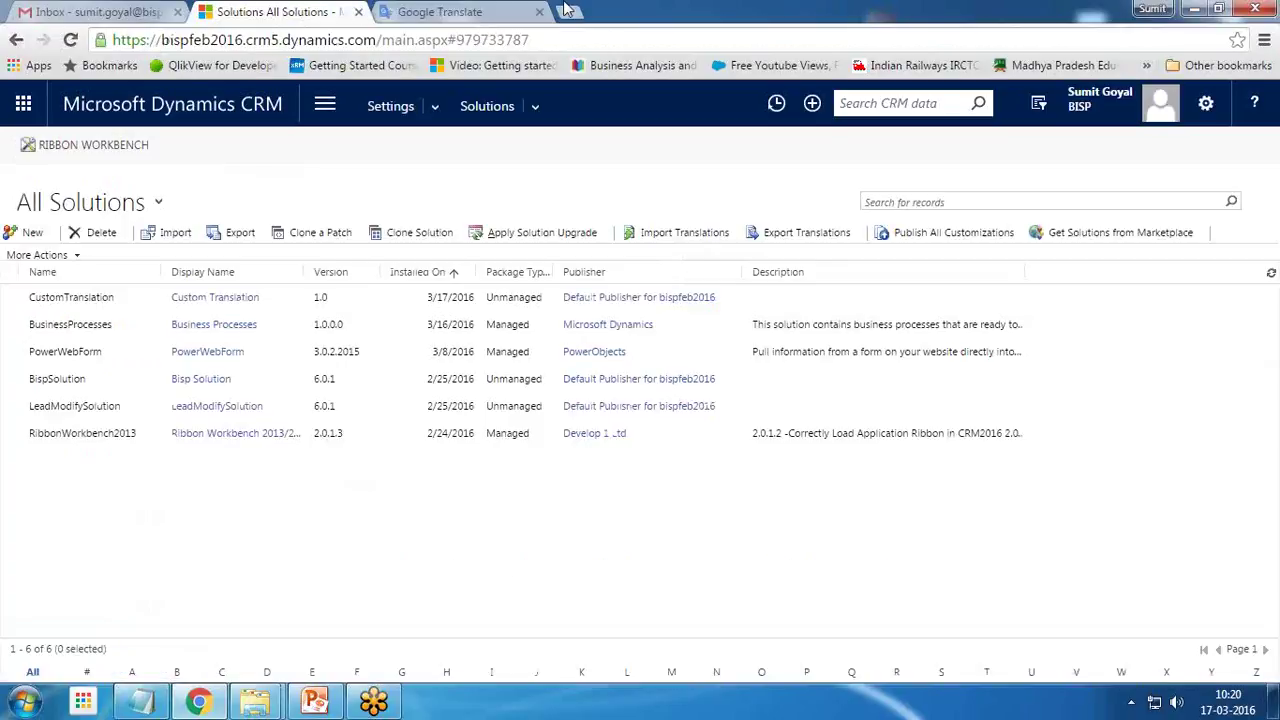
{"action": "left_click", "coordinate": [568, 11]}
{"action": "key", "text": "ctrl+w"}
{"action": "key", "text": "ctrl+w"}
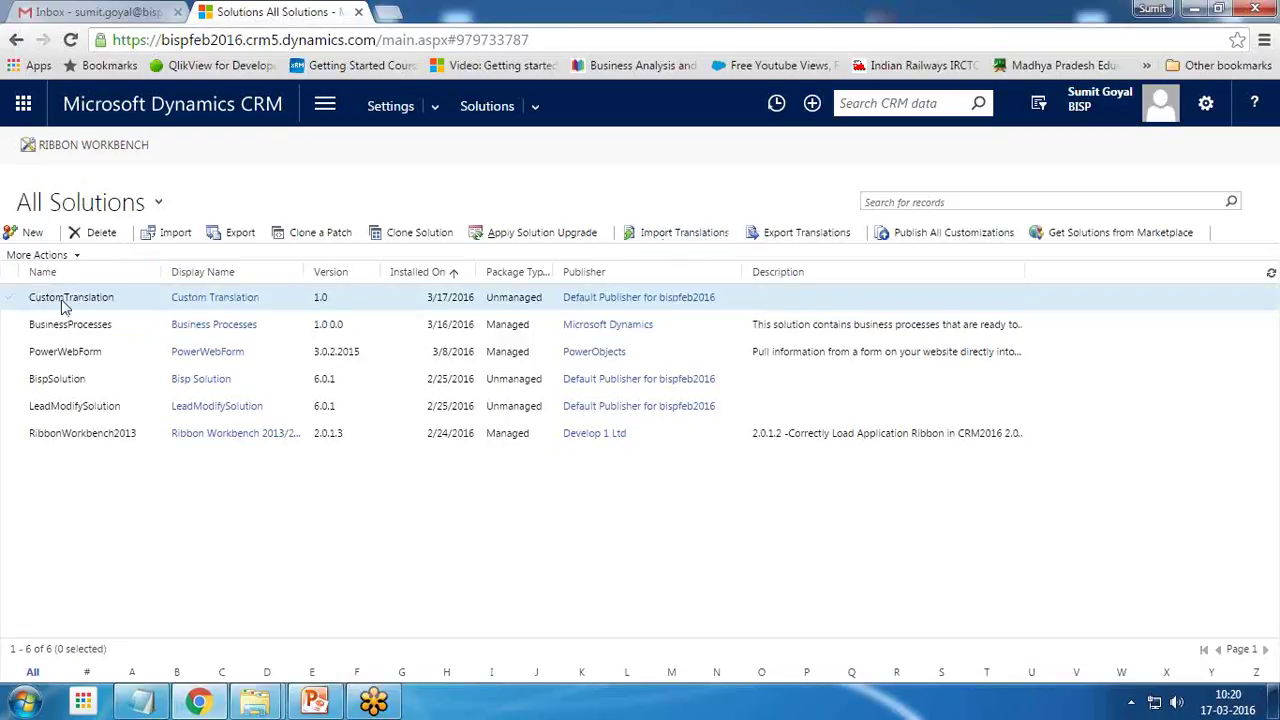
Step: Open the Custom Translation solution in a maximized window and start importing translations into it
{"action": "left_click", "coordinate": [192, 299]}
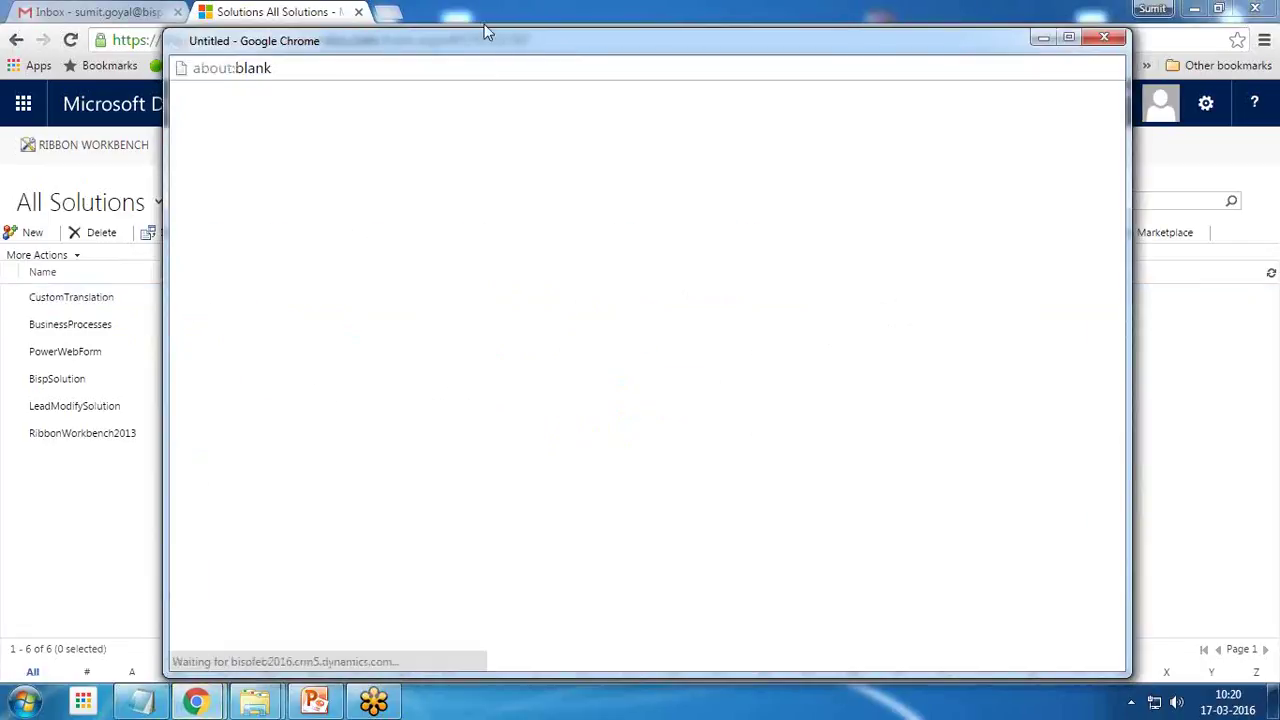
{"action": "double_click", "coordinate": [486, 40]}
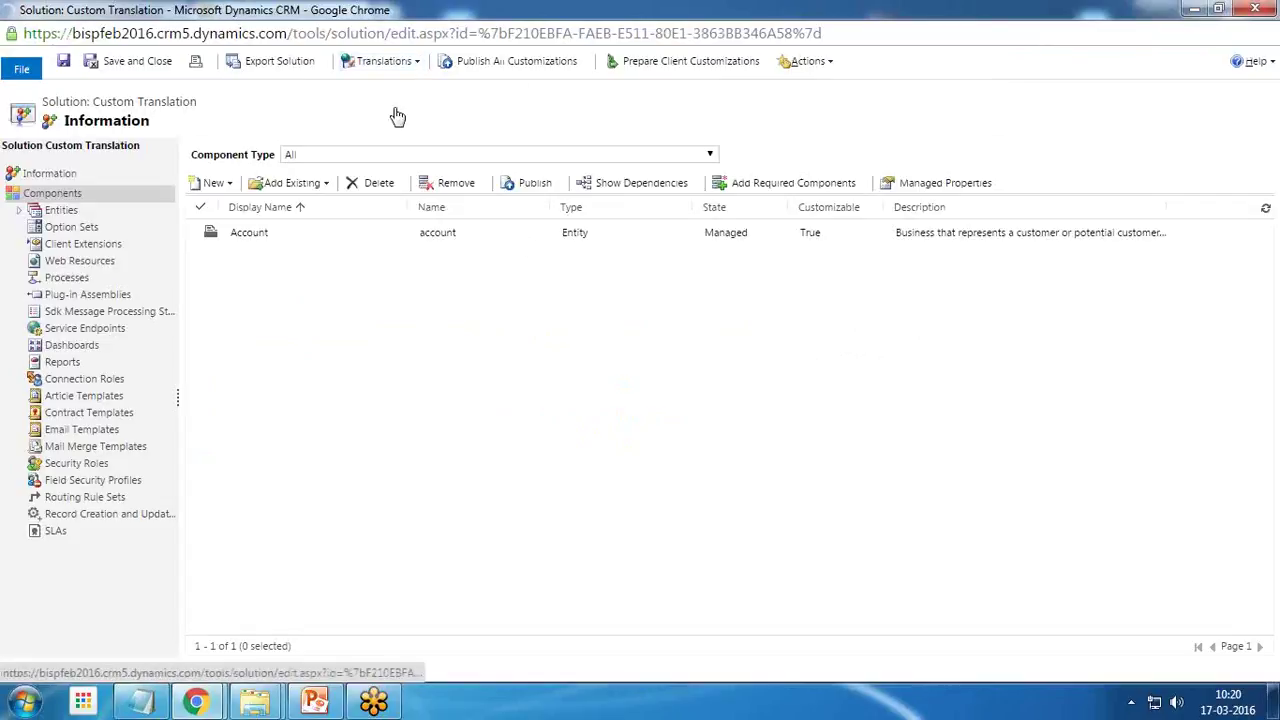
{"action": "left_click", "coordinate": [385, 61]}
{"action": "left_click", "coordinate": [395, 81]}
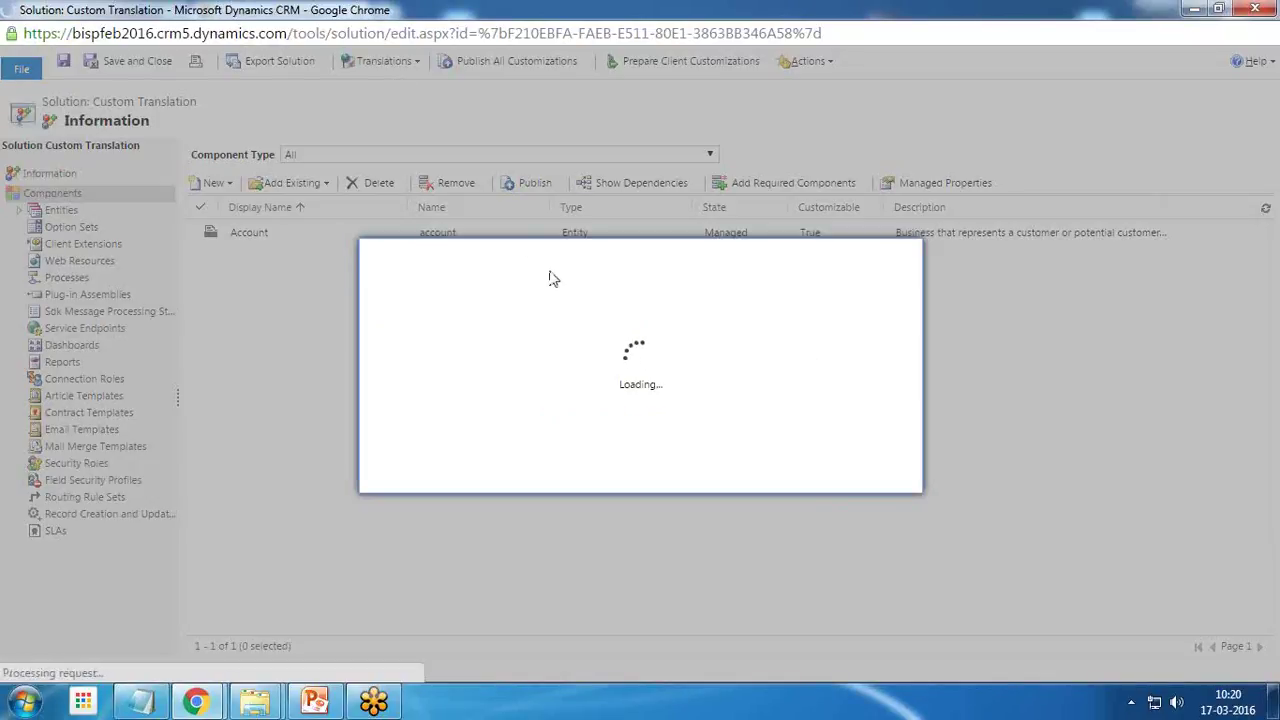
Step: Import the translated text from CrmTranslations_CustomTranslation_1_0.zip in the extracted desktop folder and dismiss the import summary
{"action": "left_click", "coordinate": [530, 398]}
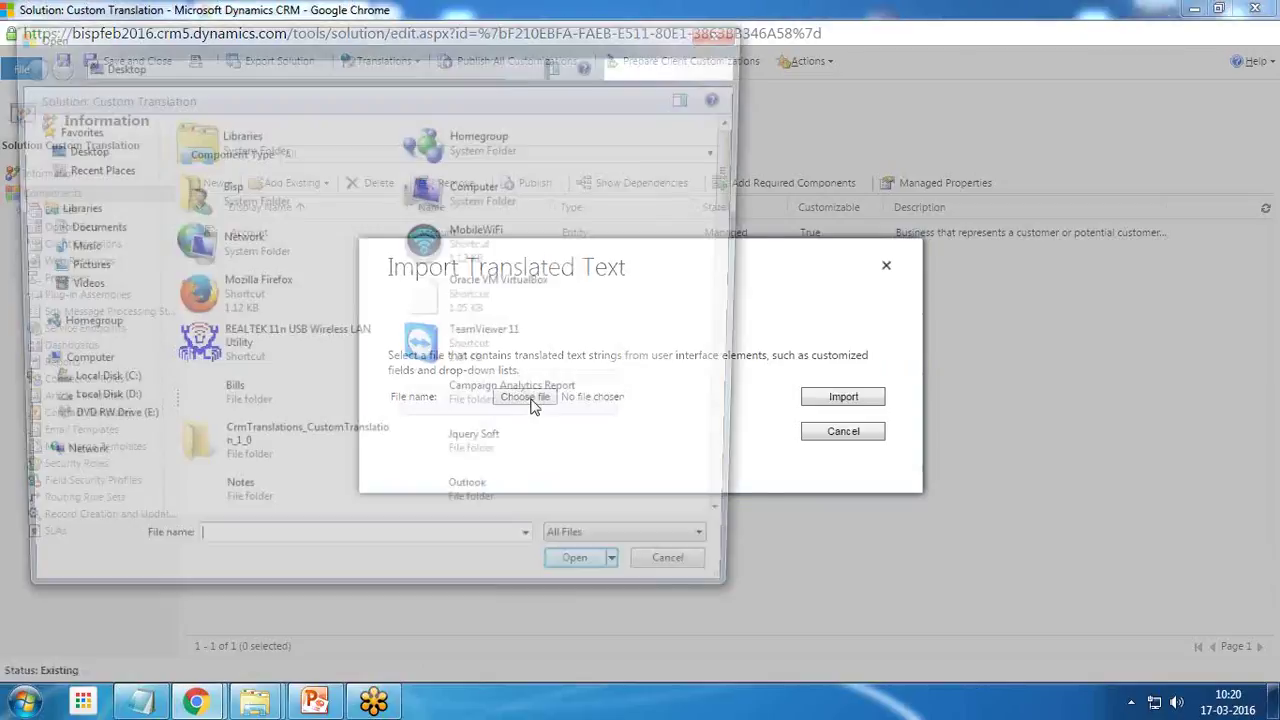
{"action": "scroll", "coordinate": [316, 404], "scroll_direction": "down", "scroll_amount": 1}
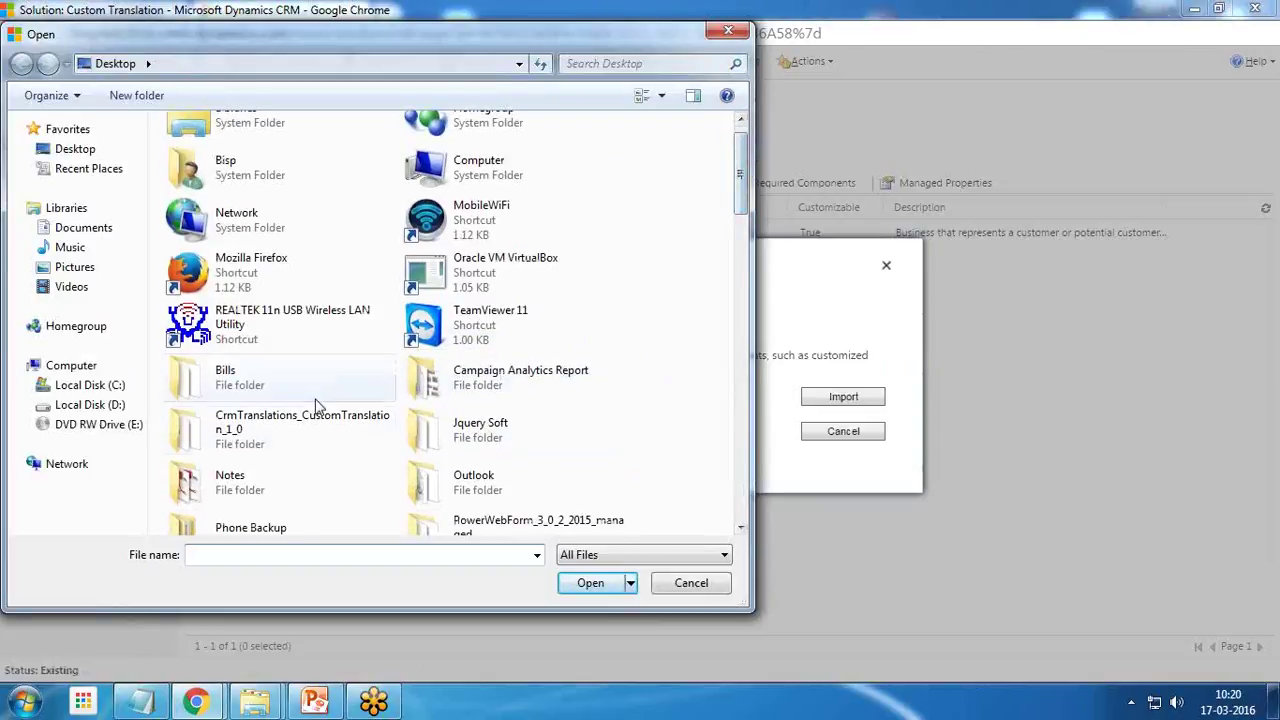
{"action": "double_click", "coordinate": [300, 420]}
{"action": "left_click", "coordinate": [245, 197]}
{"action": "left_click", "coordinate": [588, 583]}
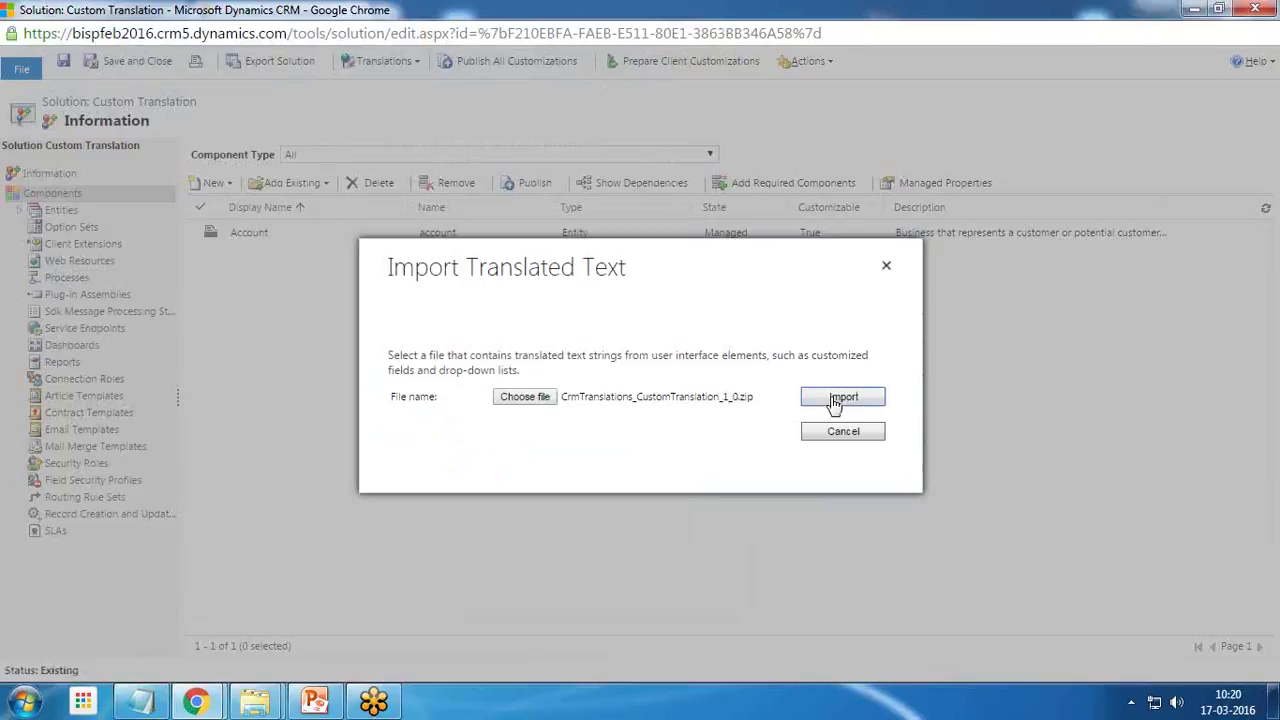
{"action": "left_click", "coordinate": [836, 400]}
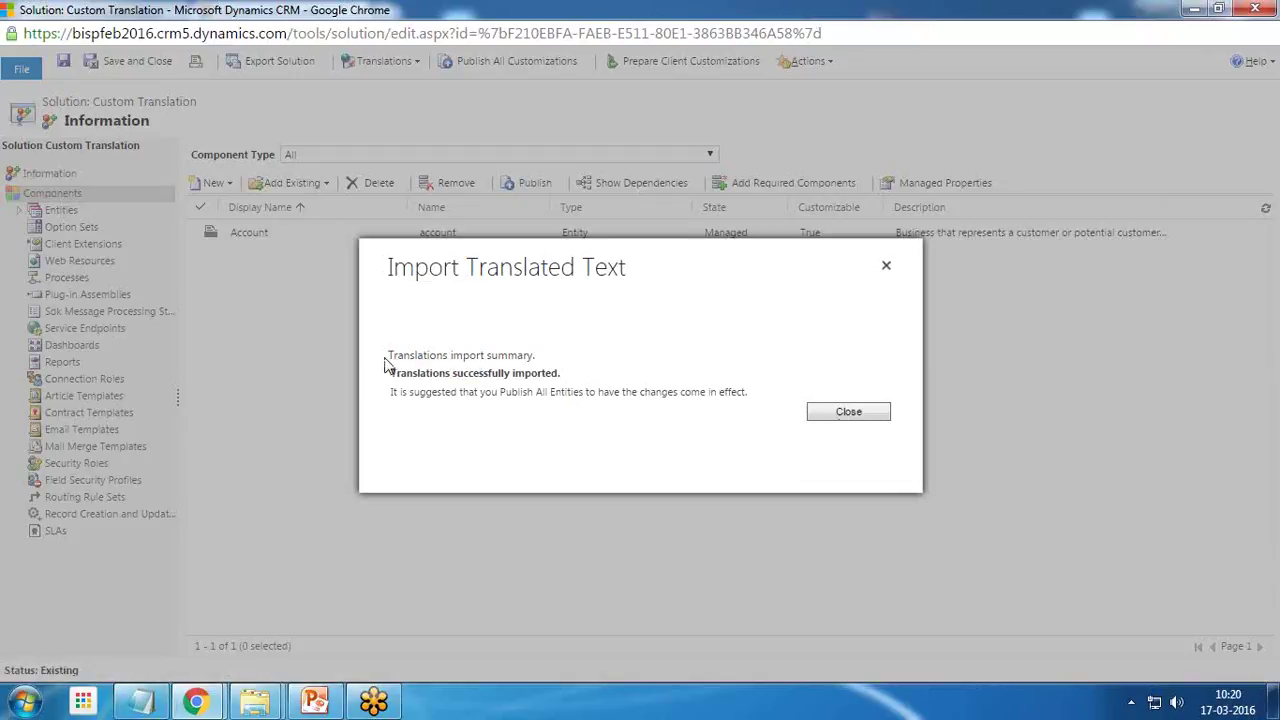
{"action": "left_click_drag", "start_coordinate": [388, 362], "coordinate": [531, 368]}
{"action": "left_click_drag", "start_coordinate": [390, 372], "coordinate": [560, 394]}
{"action": "left_click", "coordinate": [842, 424]}
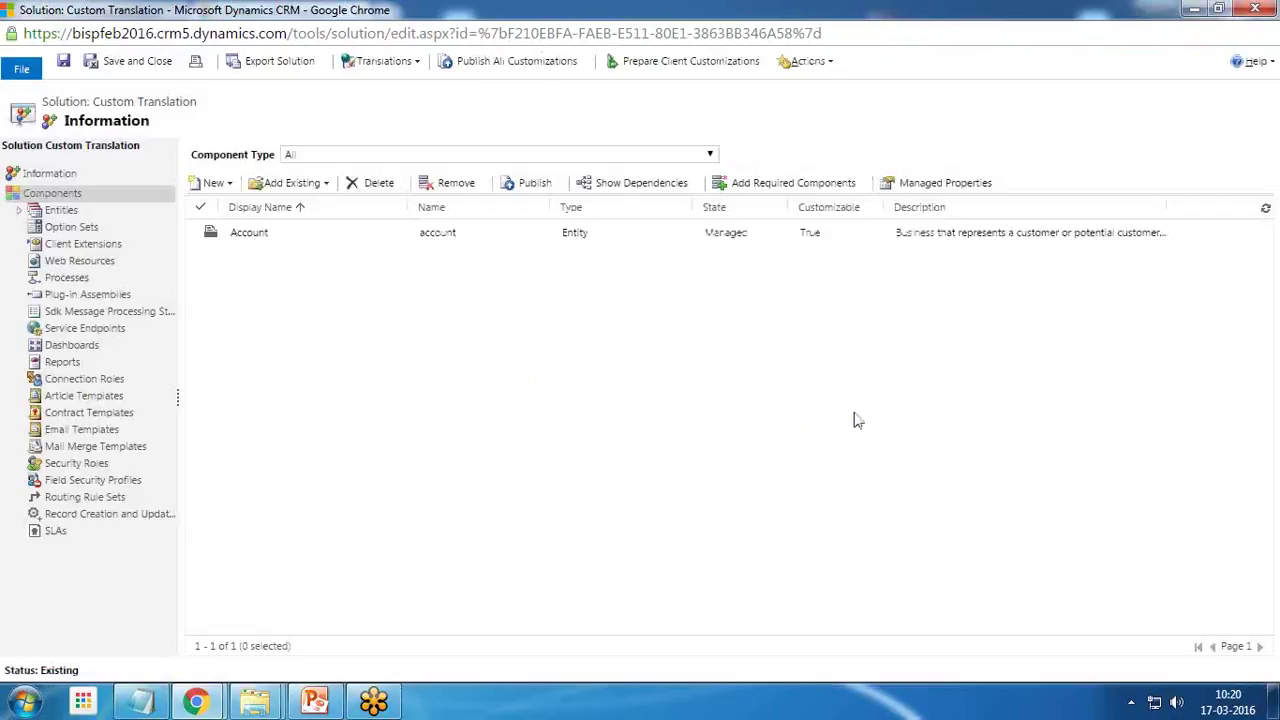
Step: Publish all customizations, saving and closing the Custom Translation solution
{"action": "left_click", "coordinate": [489, 72]}
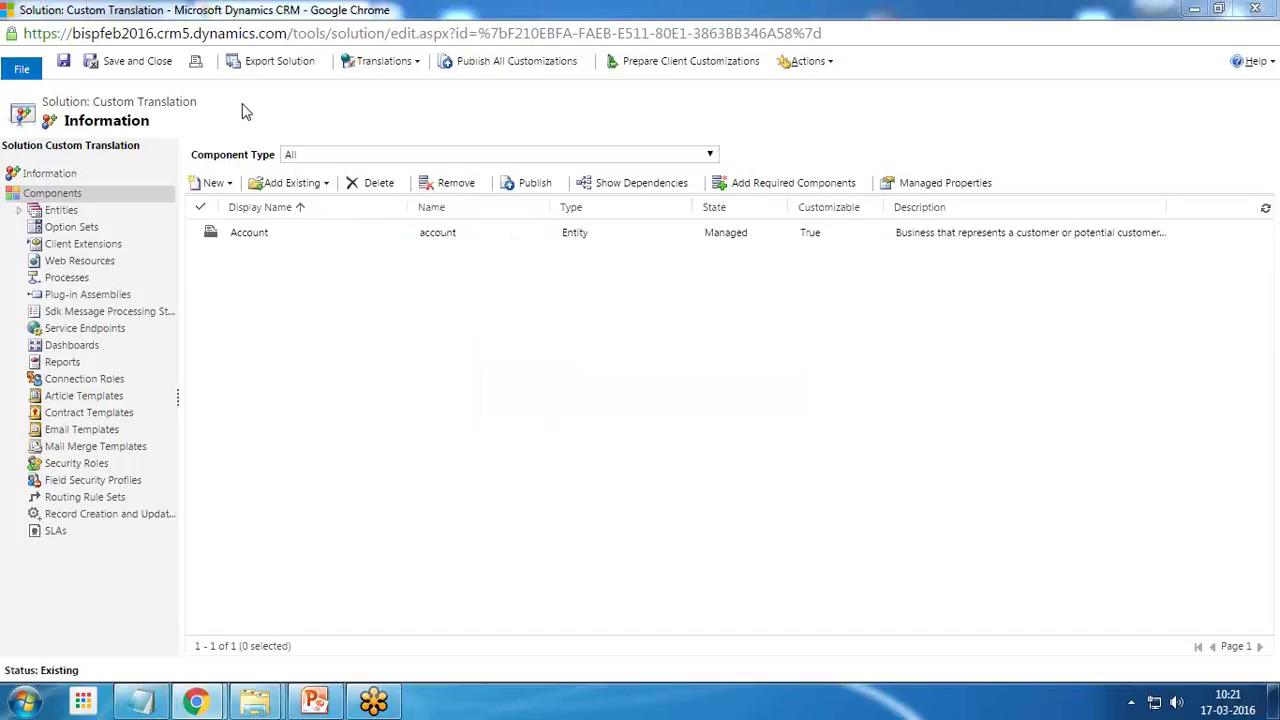
{"action": "left_click", "coordinate": [128, 62]}
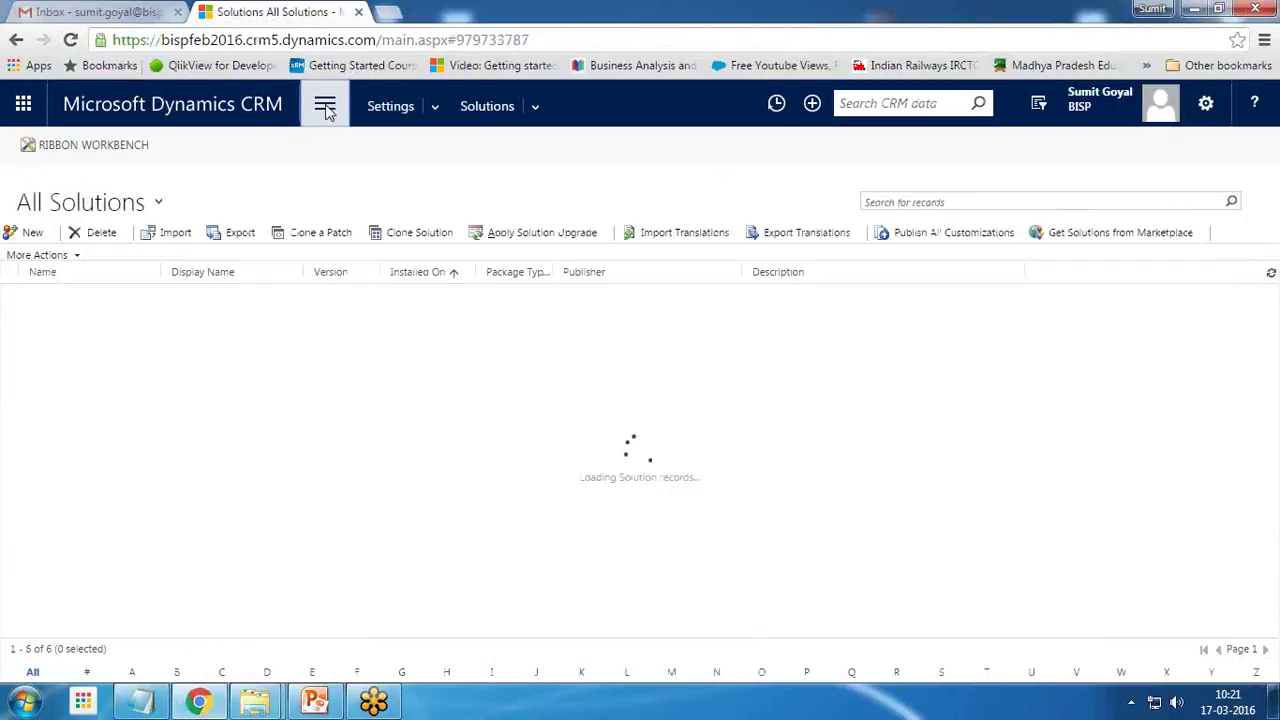
Step: Open the A. Datum Corporation (sample) account from the recently viewed records
{"action": "left_click", "coordinate": [328, 112]}
{"action": "left_click", "coordinate": [327, 110]}
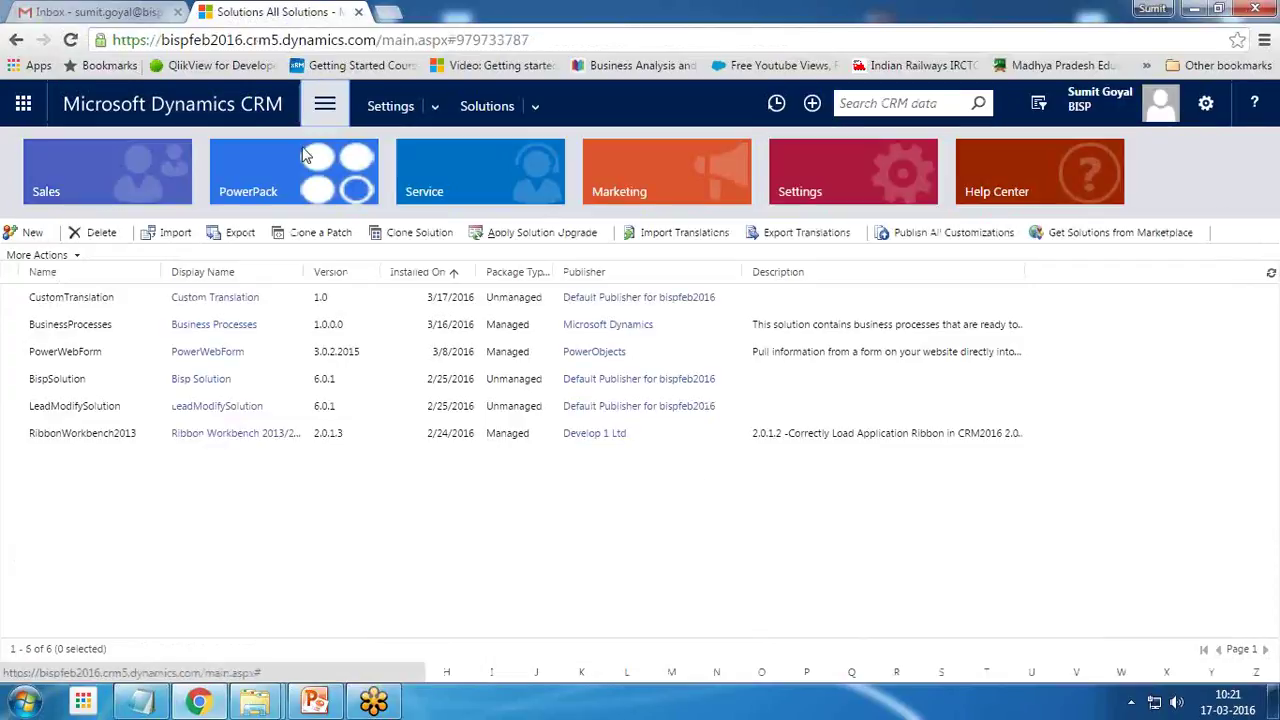
{"action": "left_click", "coordinate": [535, 106]}
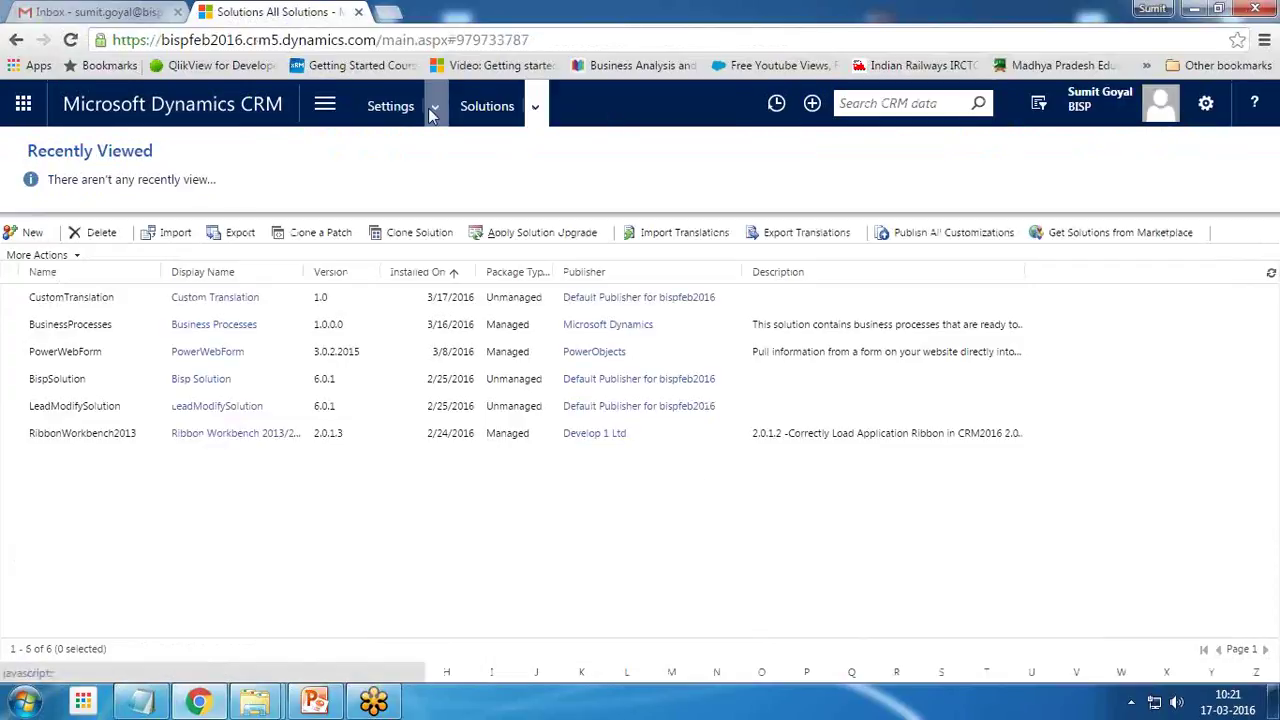
{"action": "left_click", "coordinate": [777, 105]}
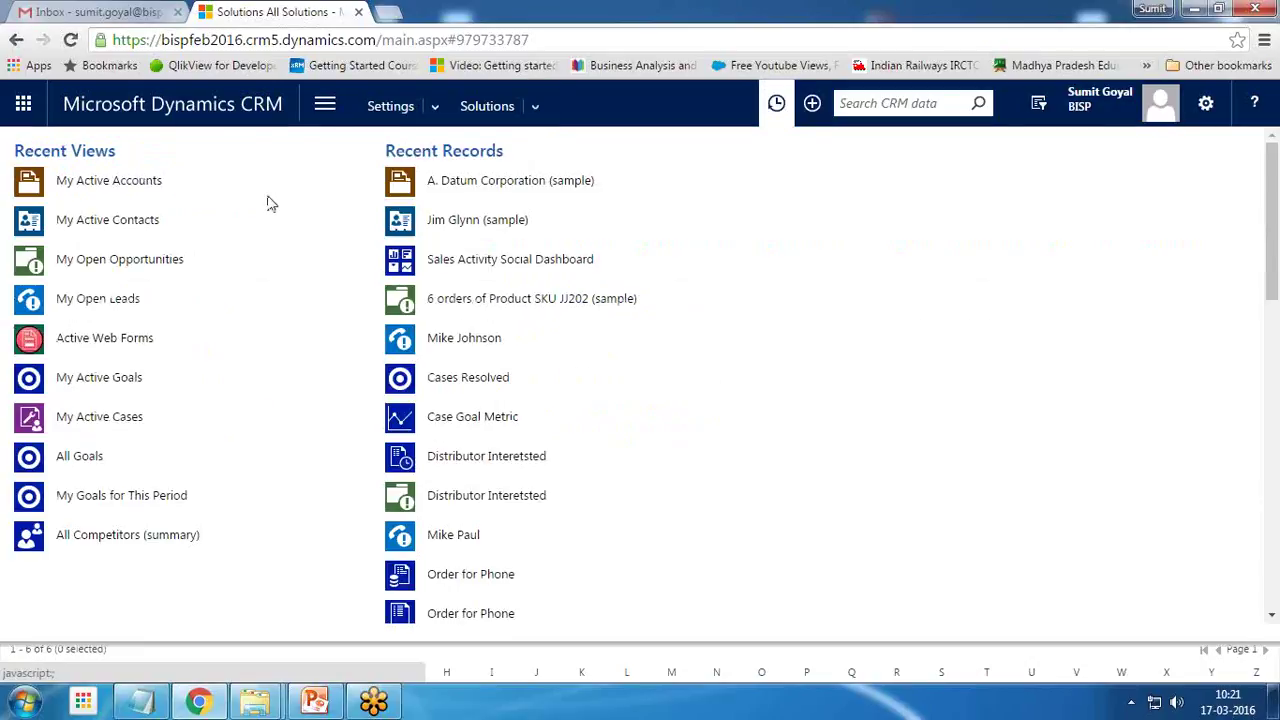
{"action": "left_click", "coordinate": [477, 187]}
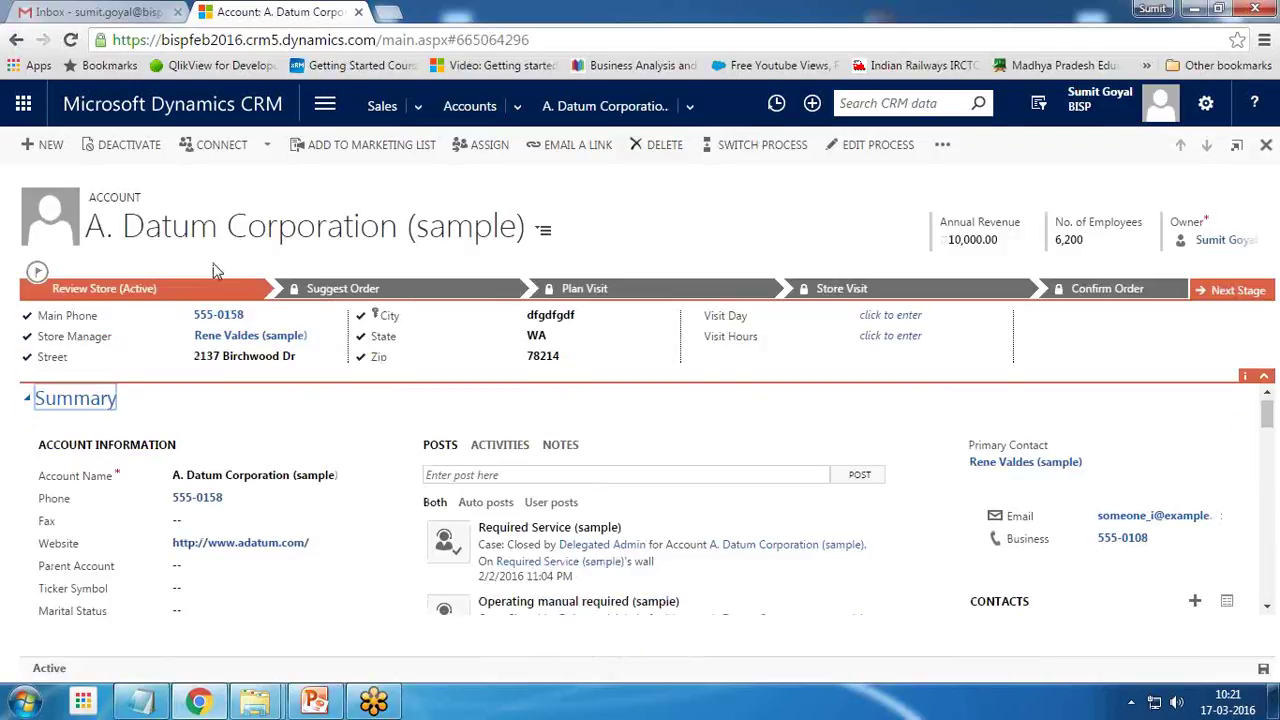
Step: Check the option labels of the Marital Status field on the account form
{"action": "scroll", "coordinate": [195, 500], "scroll_direction": "down", "scroll_amount": 1}
{"action": "left_click", "coordinate": [197, 518]}
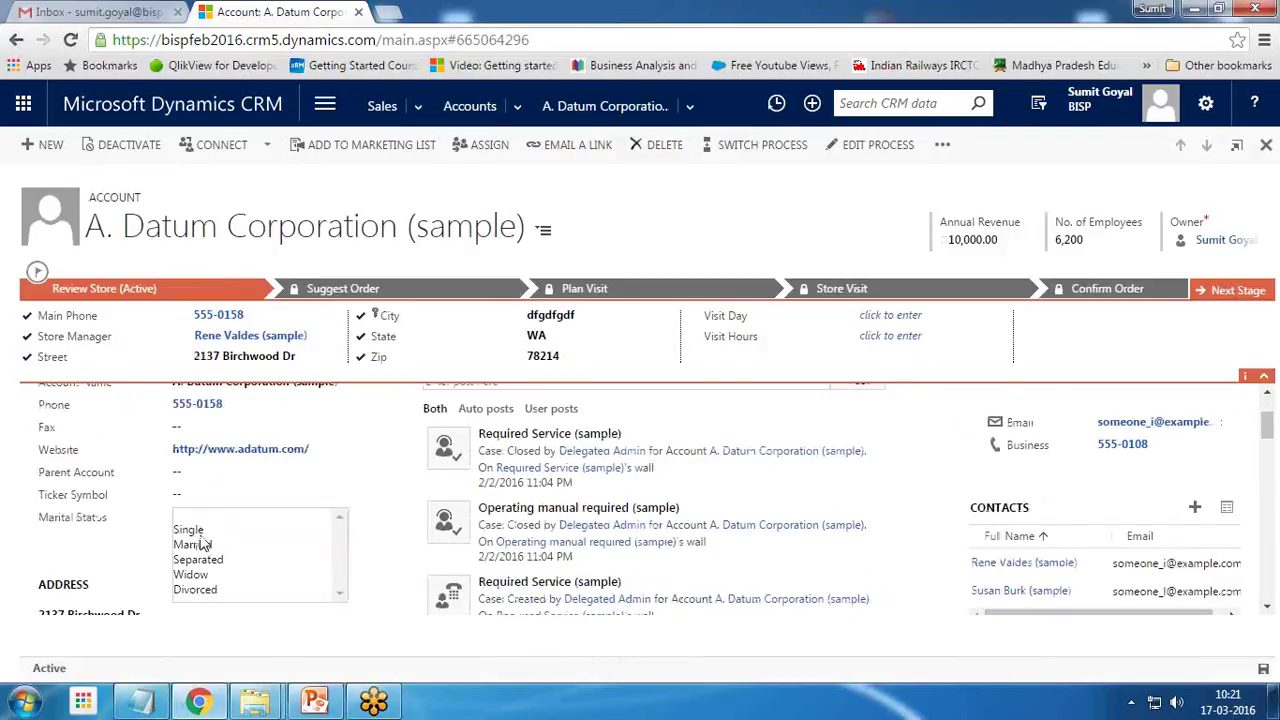
{"action": "left_click", "coordinate": [82, 560]}
Step: Set the user interface language to German in the personal options and apply the change
{"action": "left_click", "coordinate": [1206, 103]}
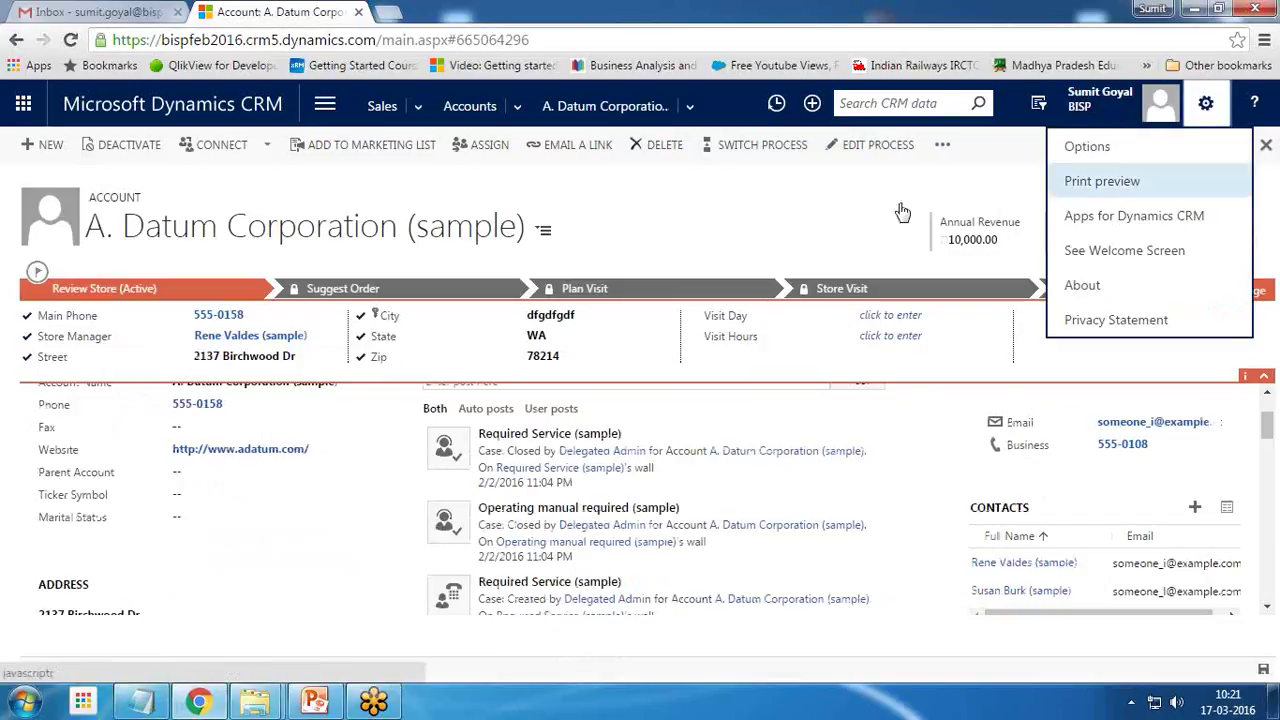
{"action": "left_click", "coordinate": [1102, 181]}
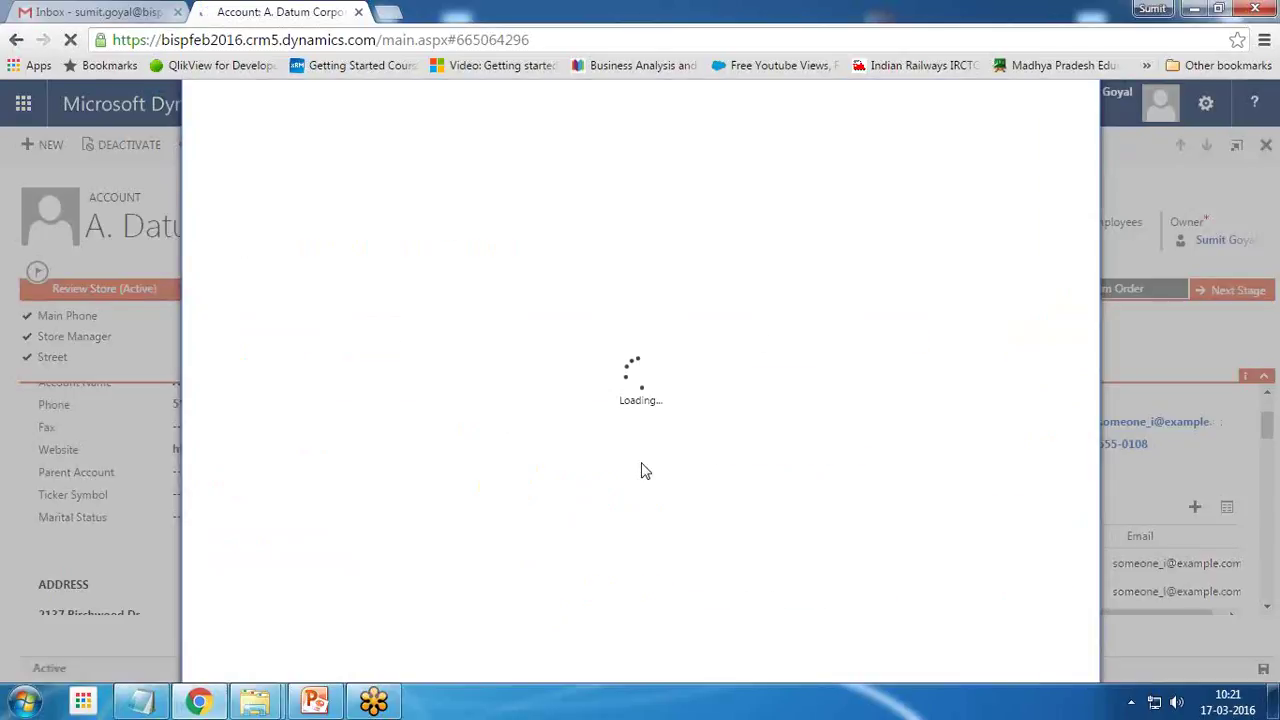
{"action": "left_click", "coordinate": [684, 179]}
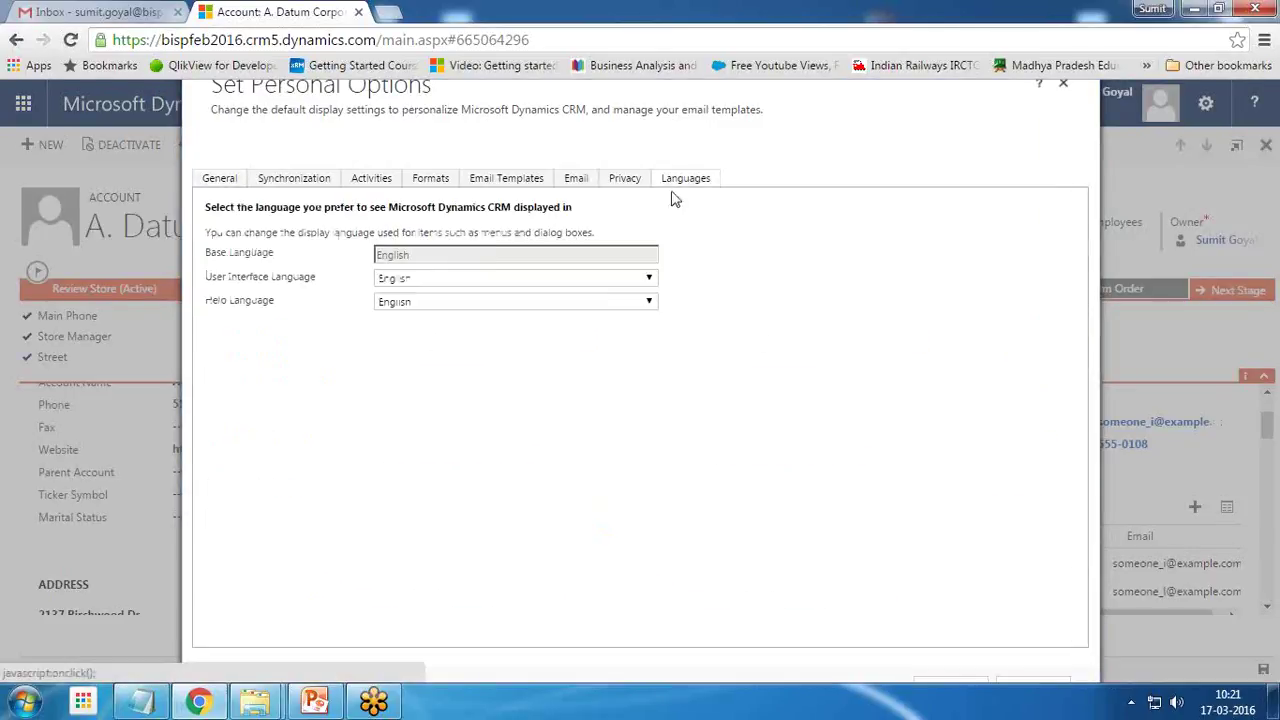
{"action": "left_click", "coordinate": [437, 277]}
{"action": "left_click", "coordinate": [420, 313]}
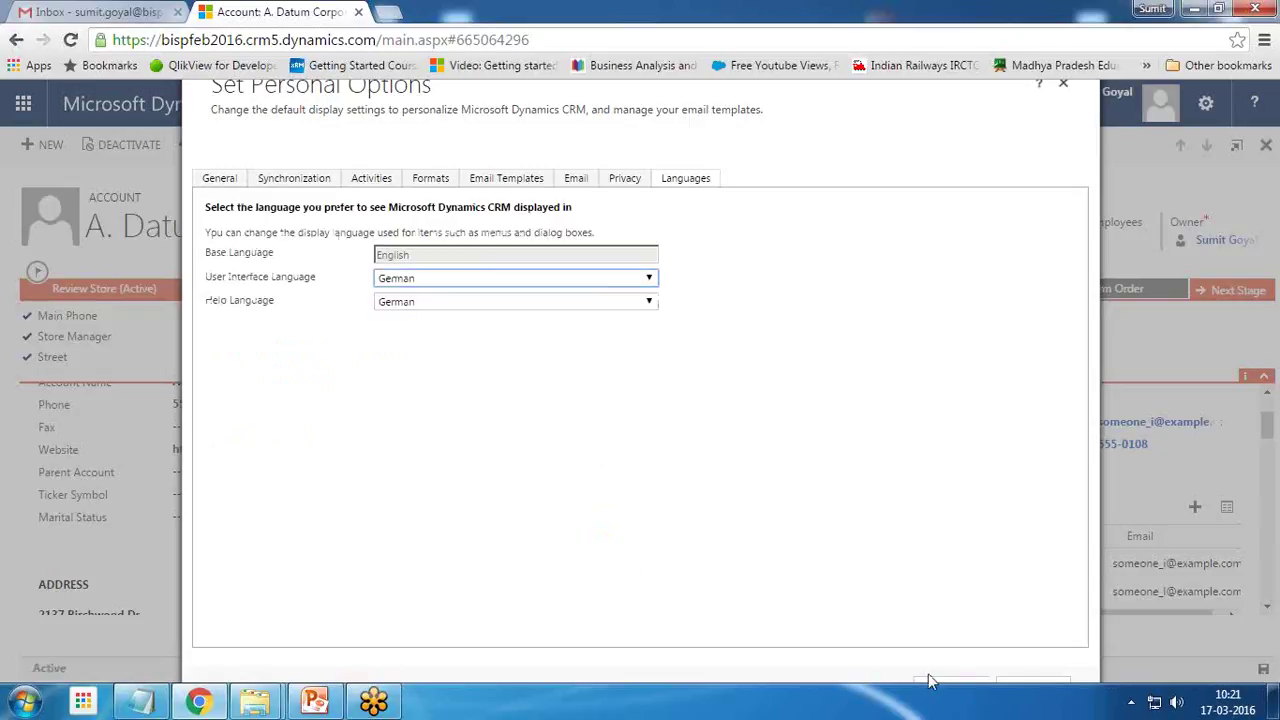
{"action": "left_click", "coordinate": [931, 685]}
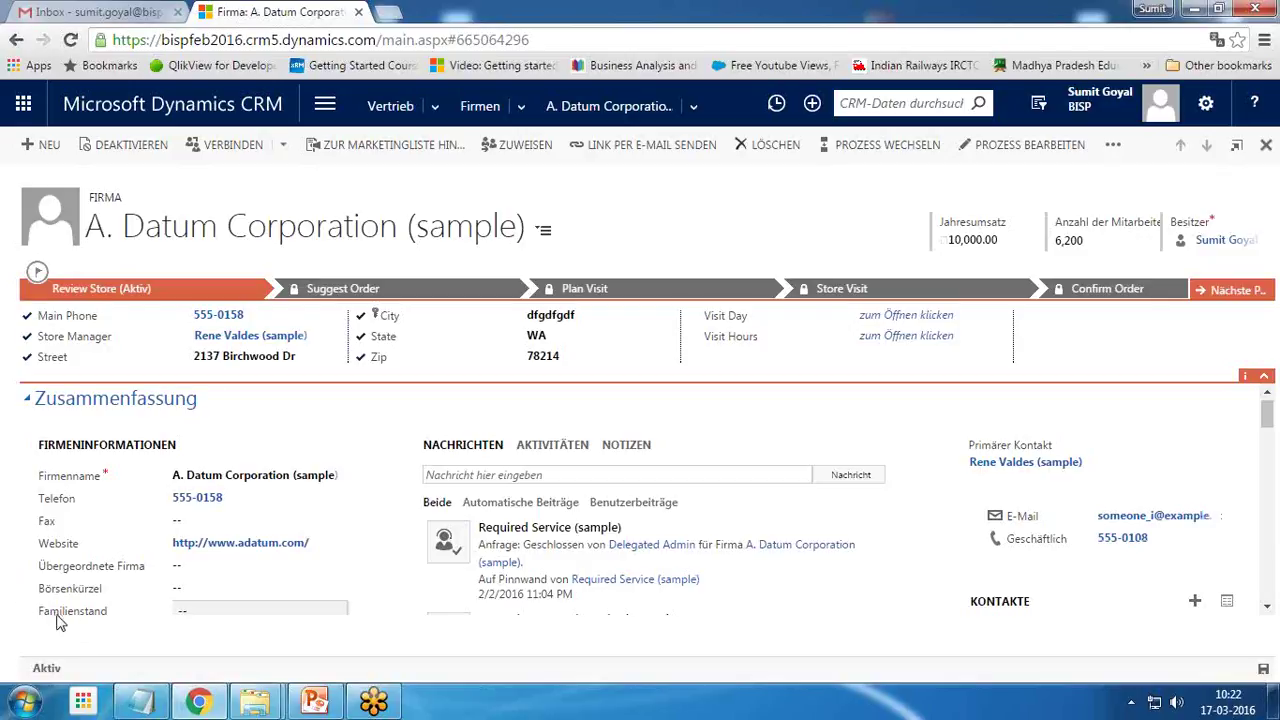
Step: Check the German option labels of the Familienstand field on the account form
{"action": "left_click", "coordinate": [188, 610]}
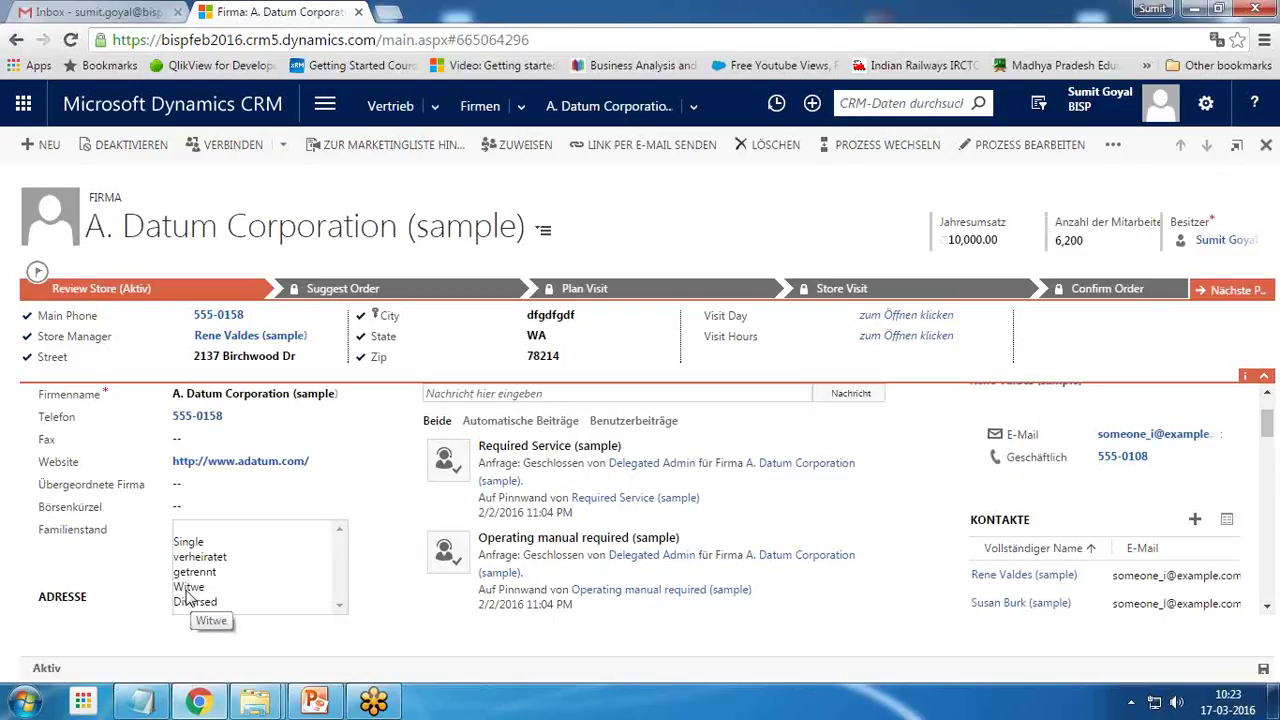
{"action": "left_click", "coordinate": [82, 578]}
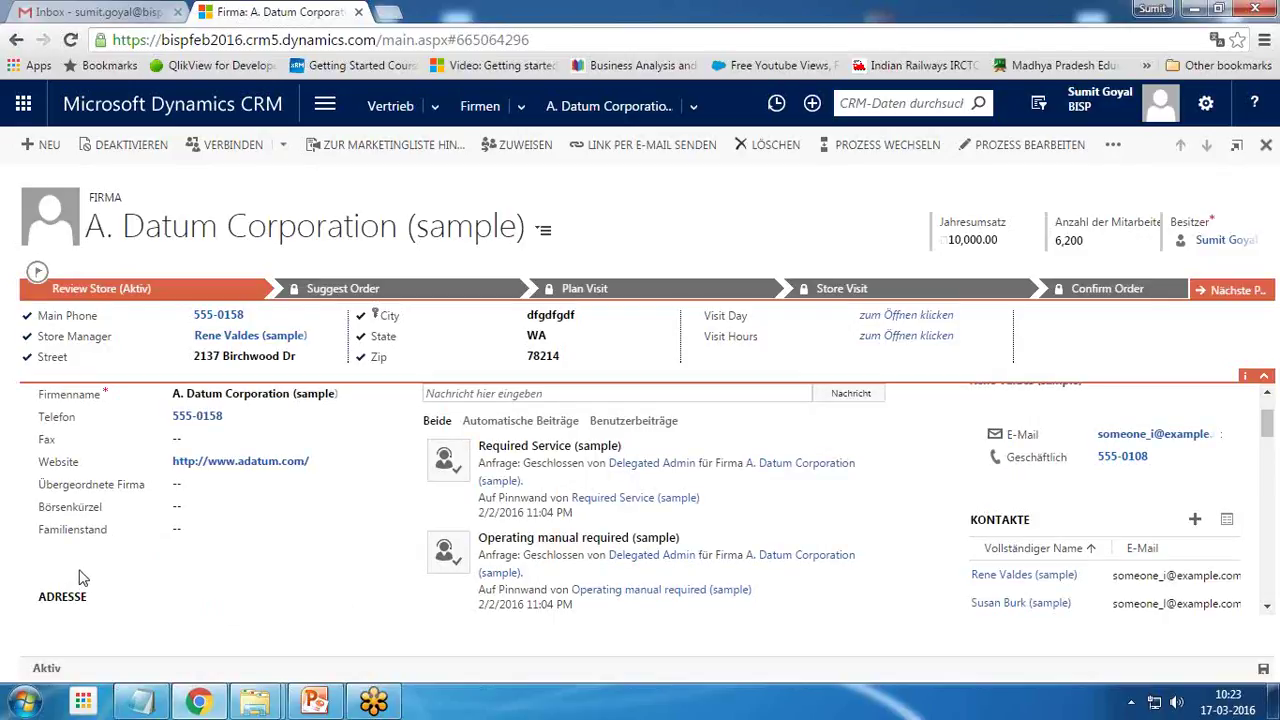